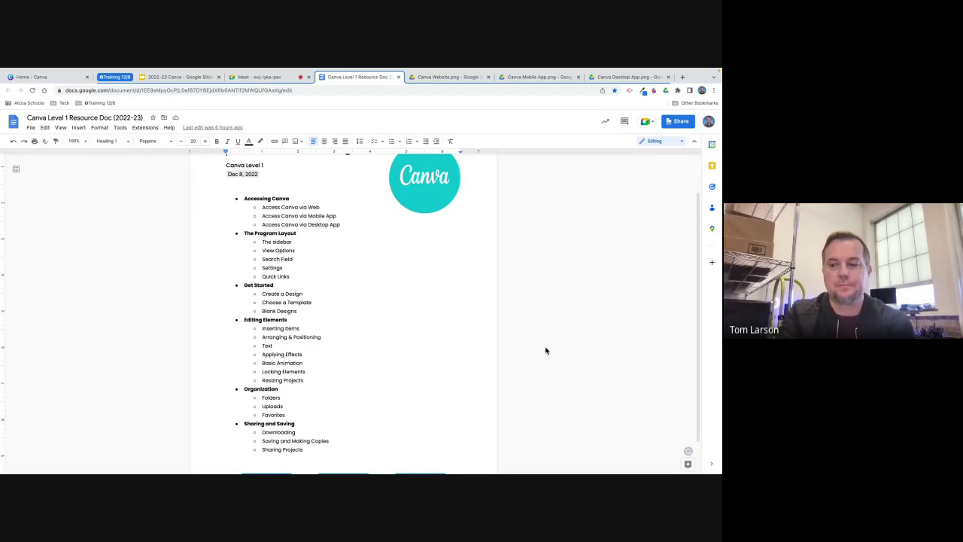
# Scroll to the top of the Canva Level 1 outline and switch to the Canva Website.png screenshot.
pyautogui.scroll(2, 565, 352)
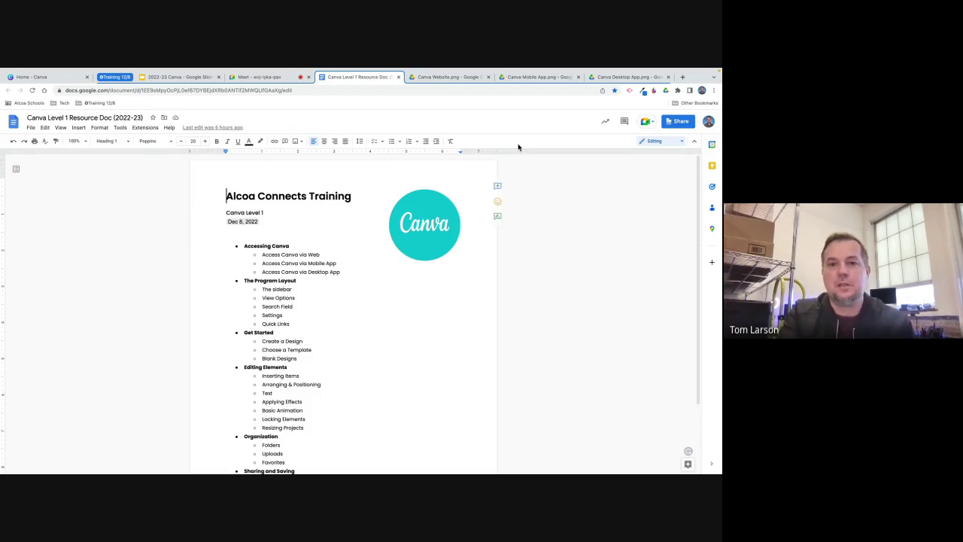
pyautogui.click(448, 77)
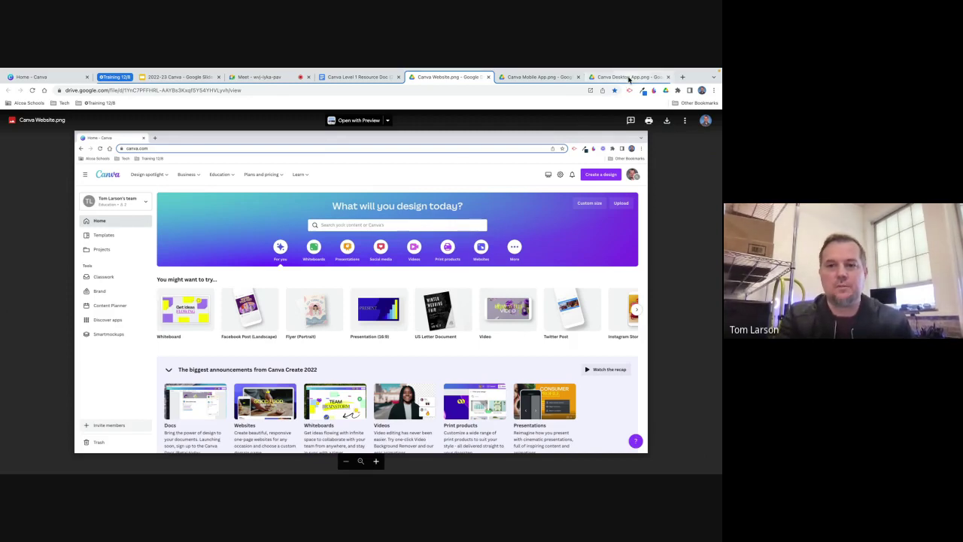
# Preview the Canva Desktop App.png and Canva Mobile App.png screenshots, then return to the Home - Canva tab.
pyautogui.click(631, 76)
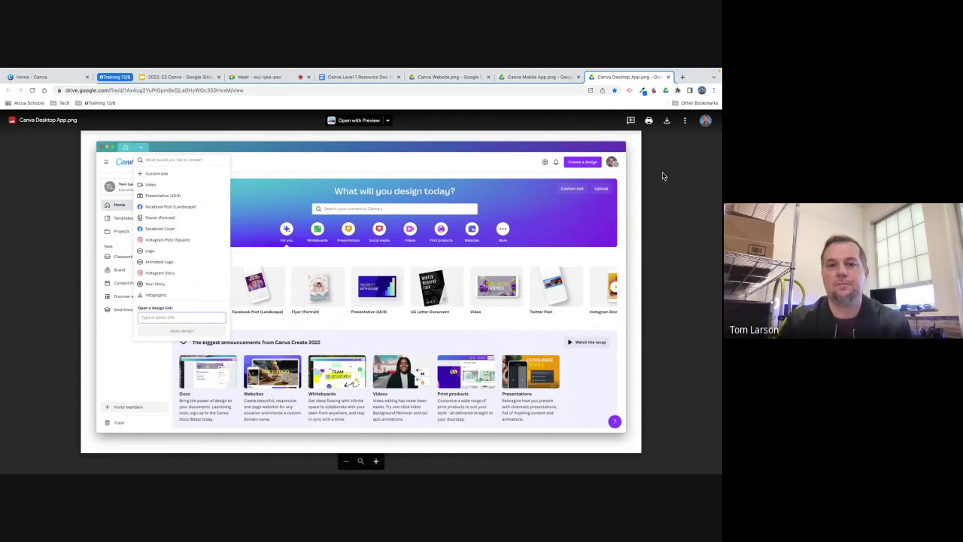
pyautogui.click(540, 77)
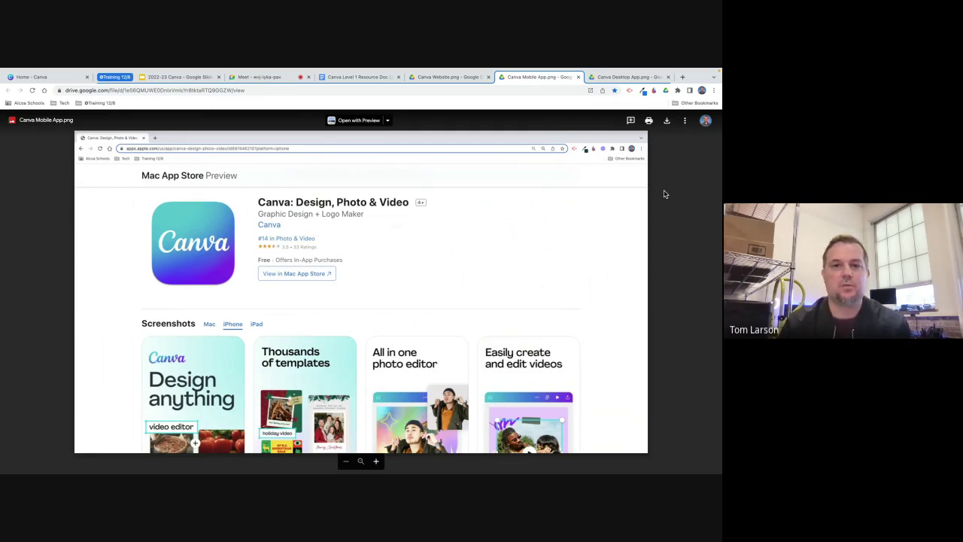
pyautogui.click(59, 78)
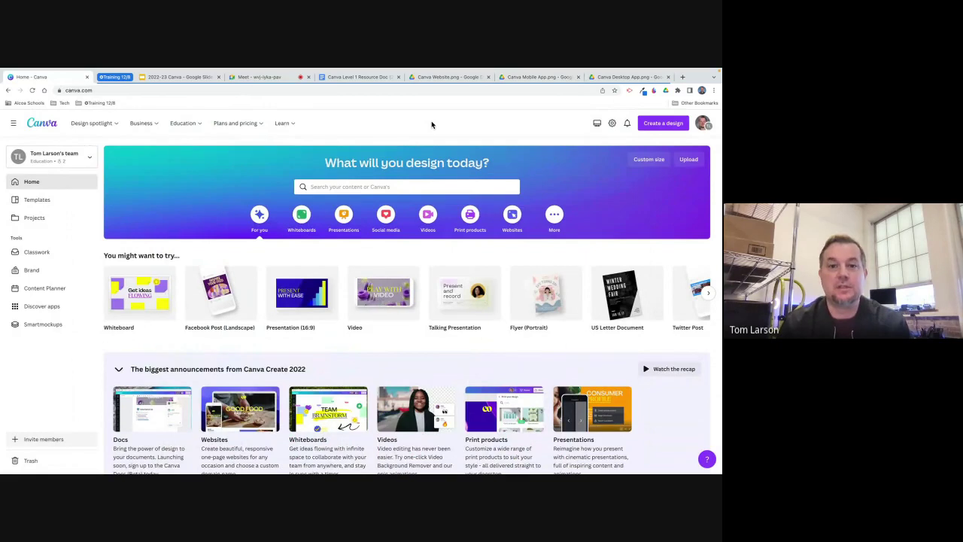
pyautogui.moveTo(75, 128)
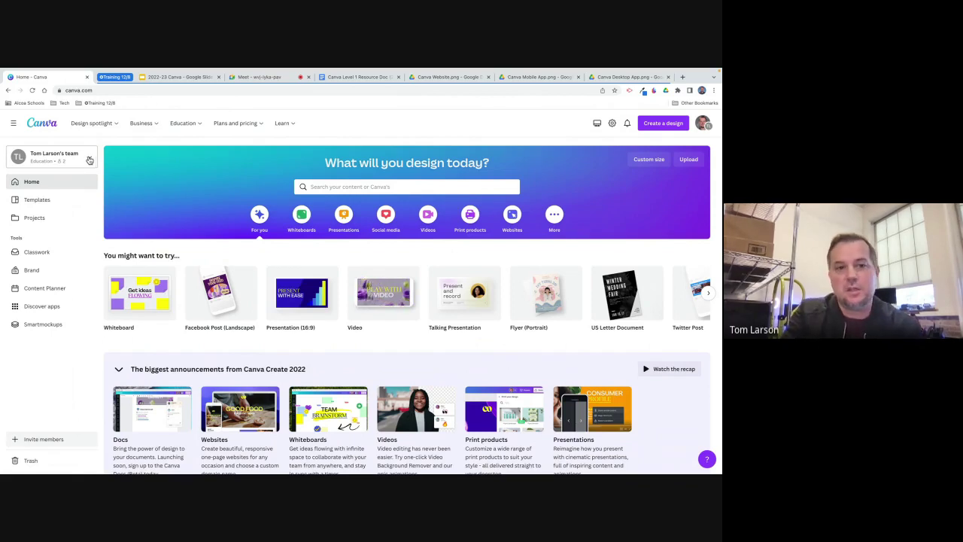
pyautogui.click(90, 160)
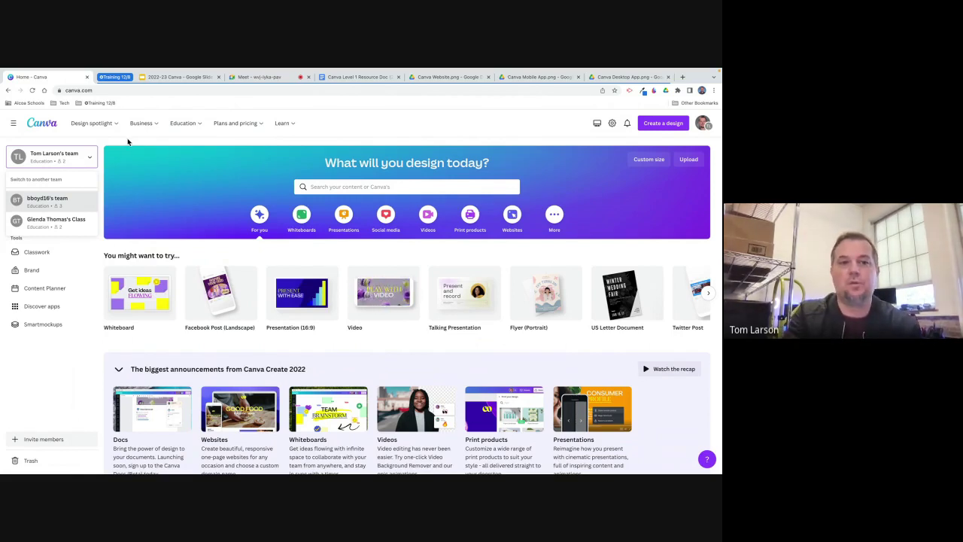
pyautogui.click(127, 141)
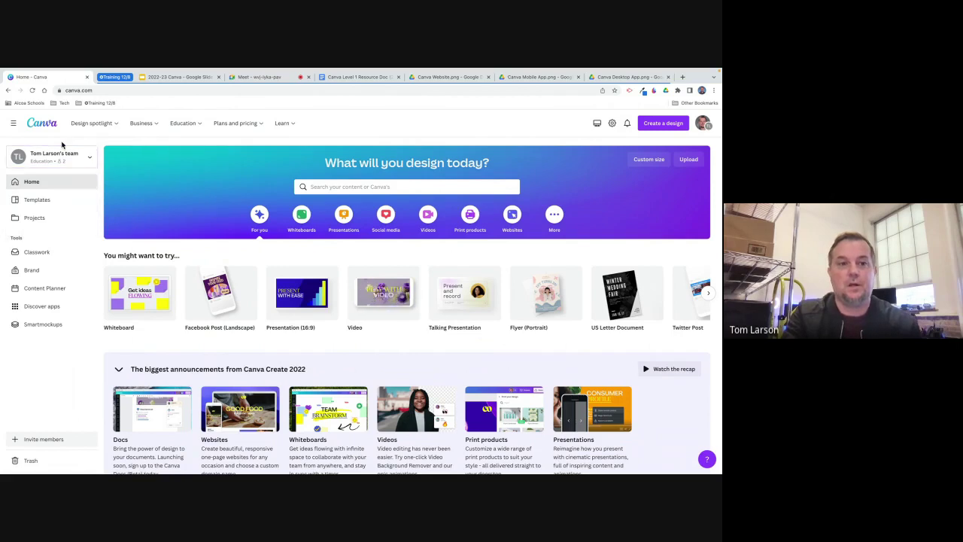
pyautogui.click(87, 160)
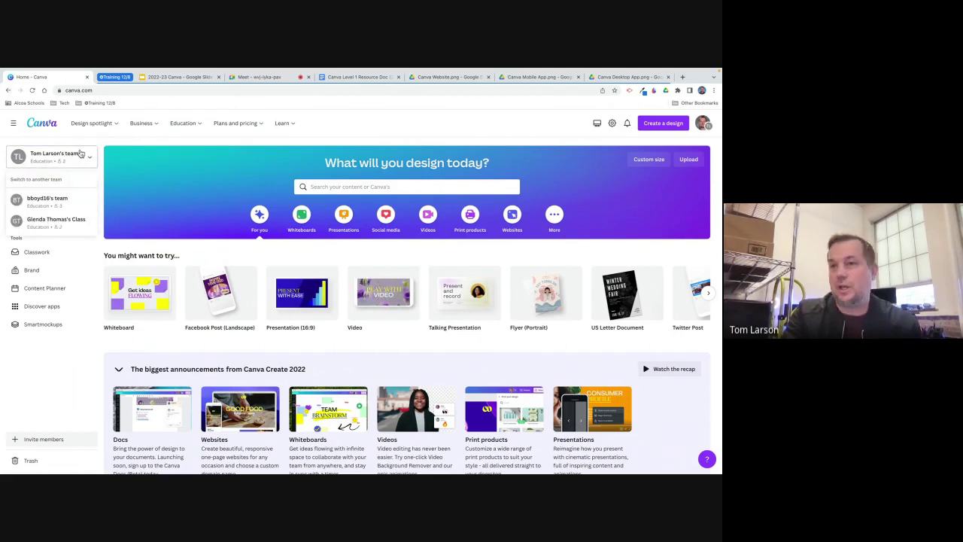
pyautogui.click(120, 142)
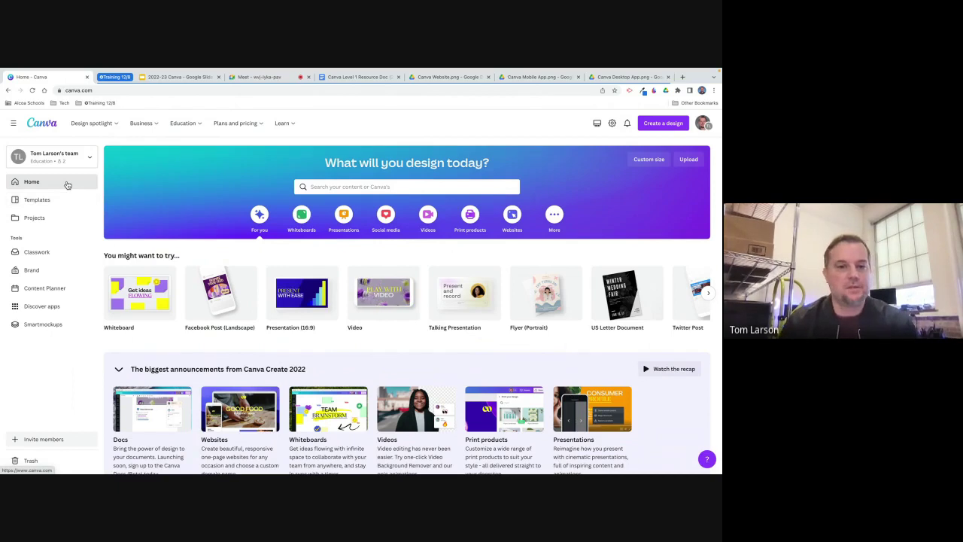
pyautogui.scroll(-2, 226, 293)
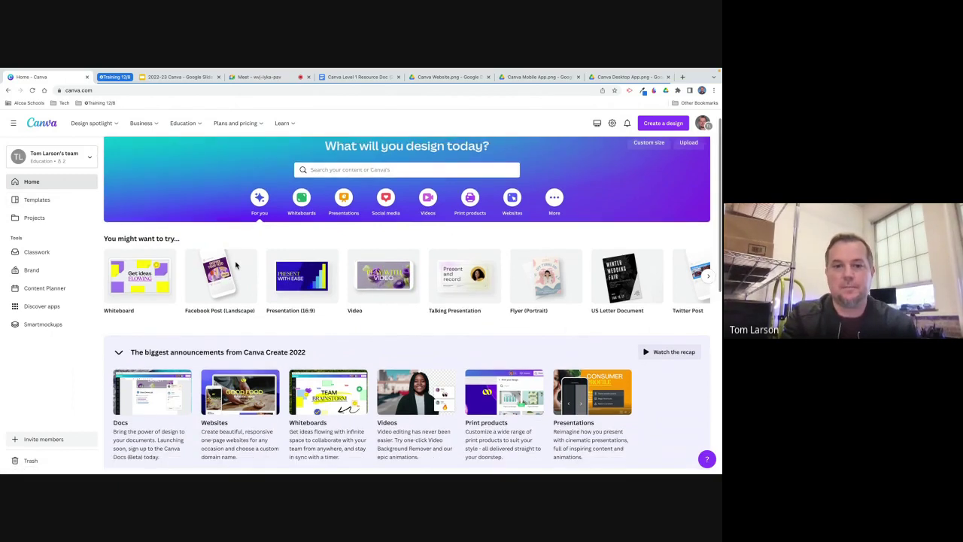
pyautogui.scroll(2, 236, 265)
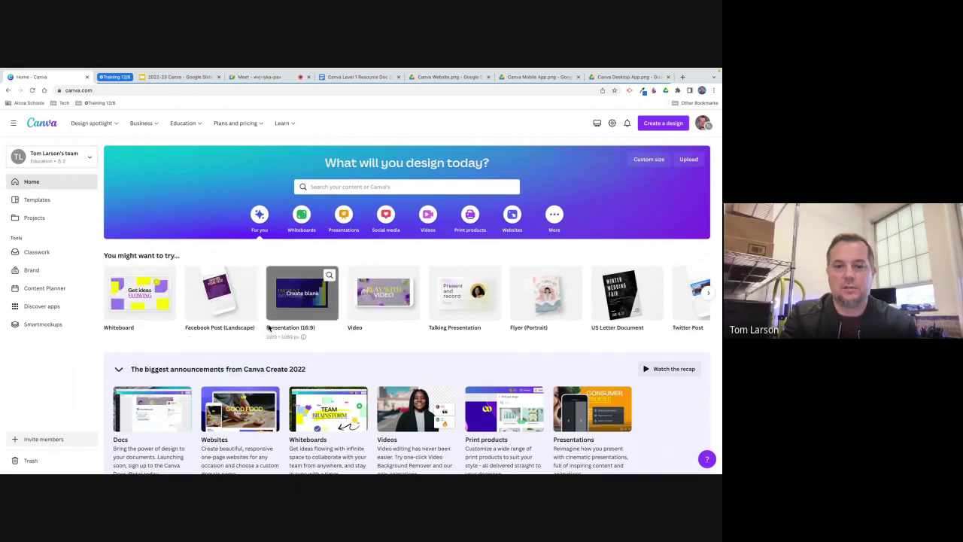
pyautogui.scroll(-5, 267, 316)
pyautogui.scroll(-6, 268, 327)
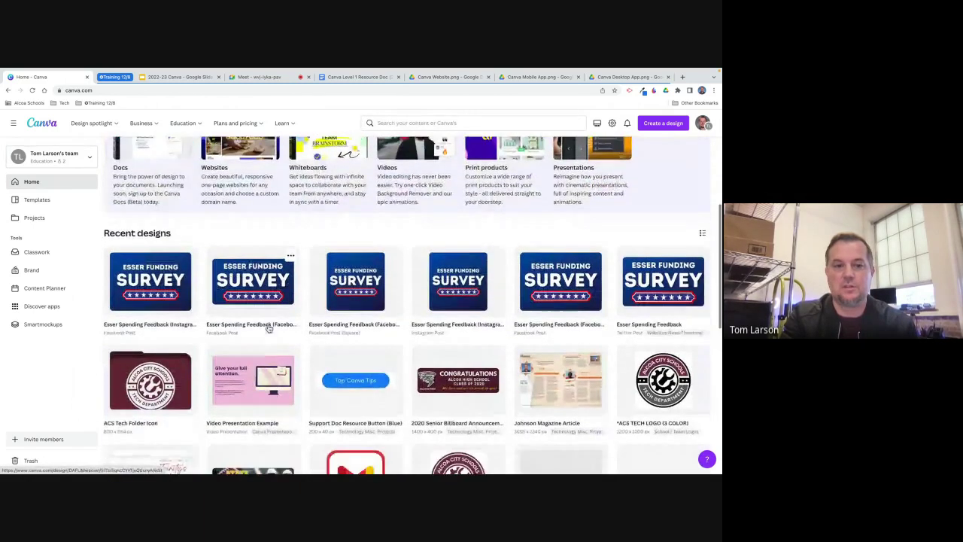
pyautogui.scroll(10, 268, 327)
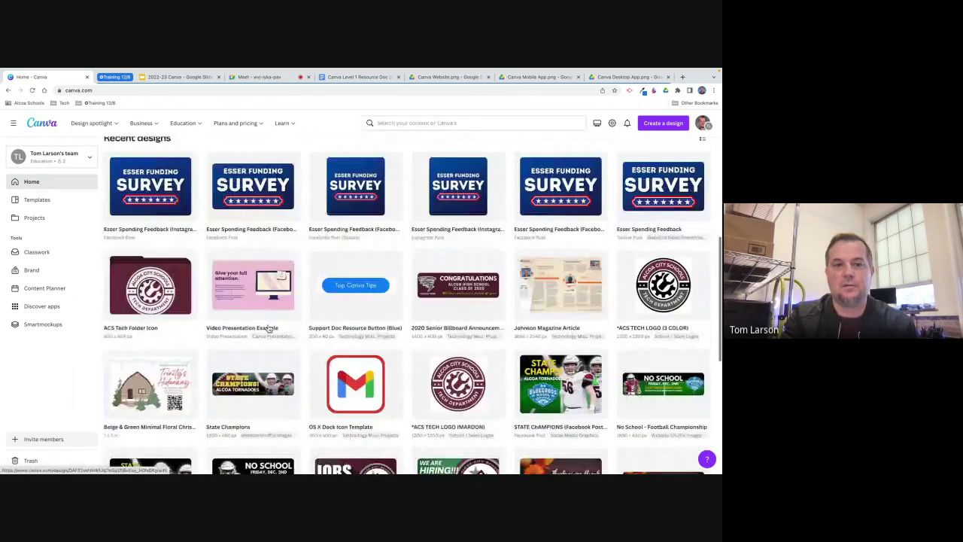
pyautogui.click(45, 205)
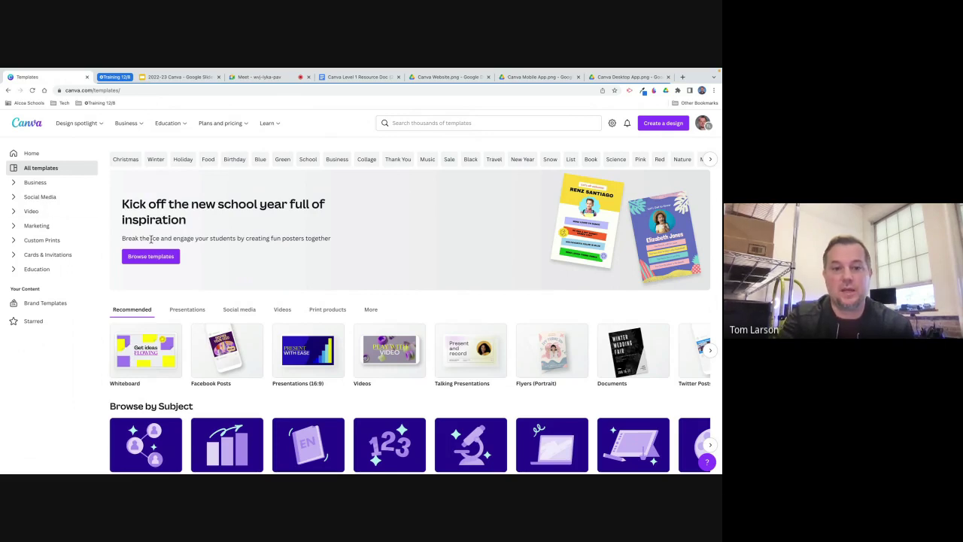
pyautogui.scroll(-2, 265, 264)
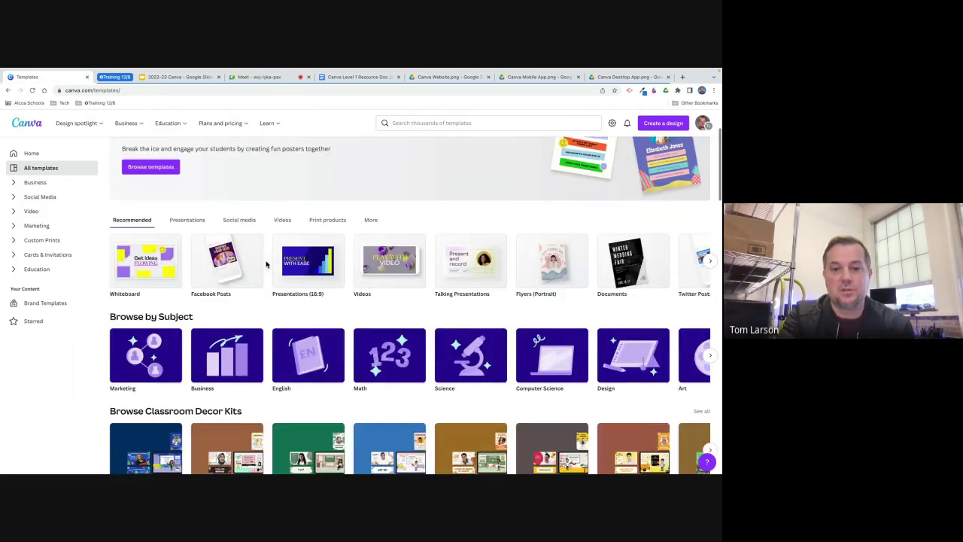
pyautogui.scroll(-4, 265, 264)
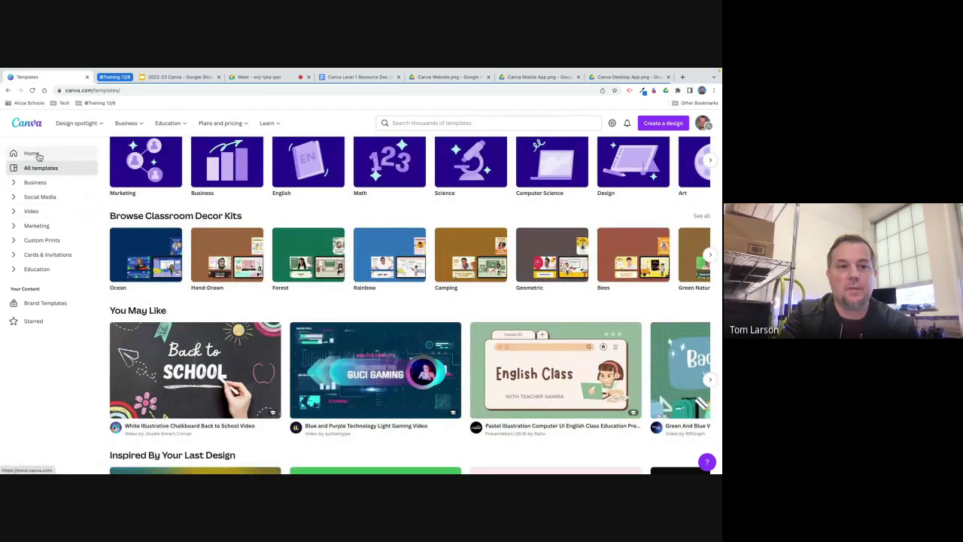
pyautogui.click(59, 157)
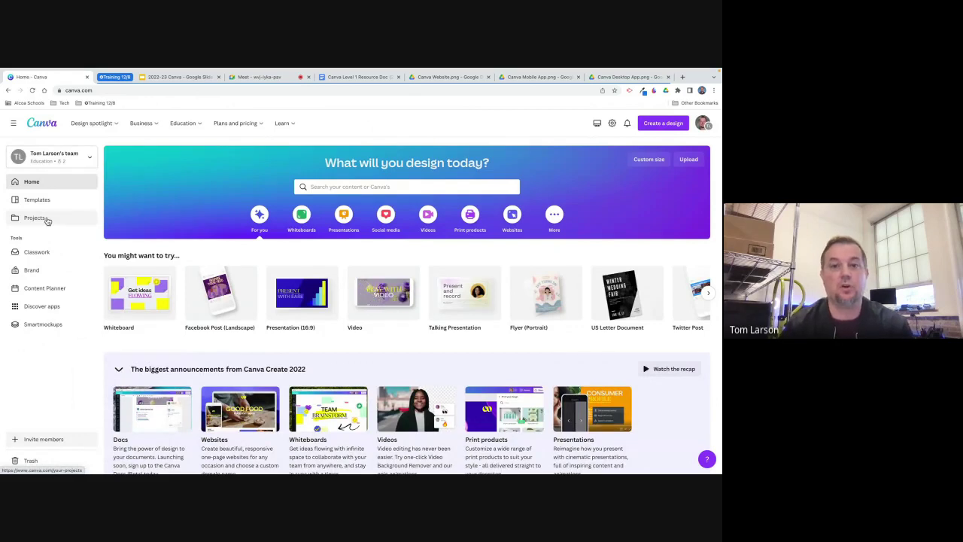
# Open Projects, toggle between its Folders and All views, then go back Home.
pyautogui.click(46, 219)
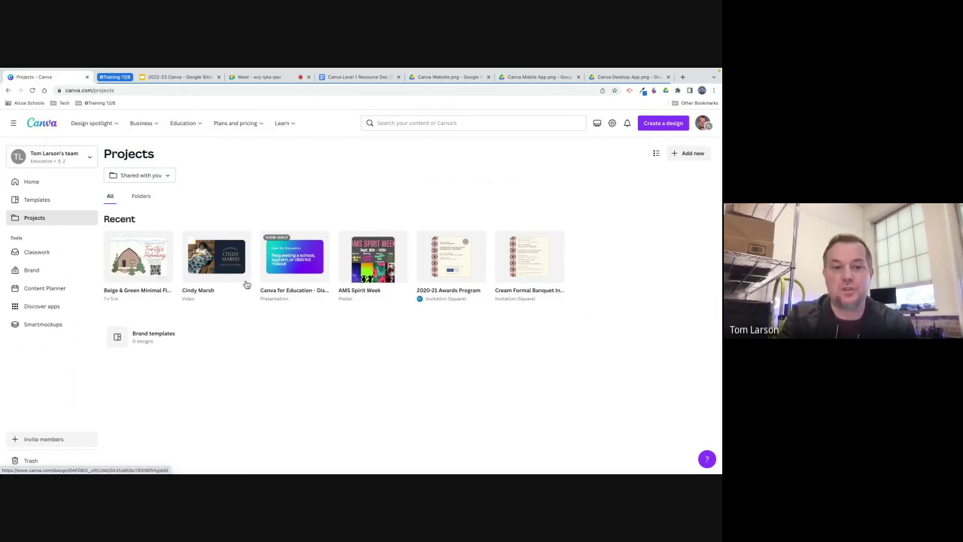
pyautogui.click(143, 197)
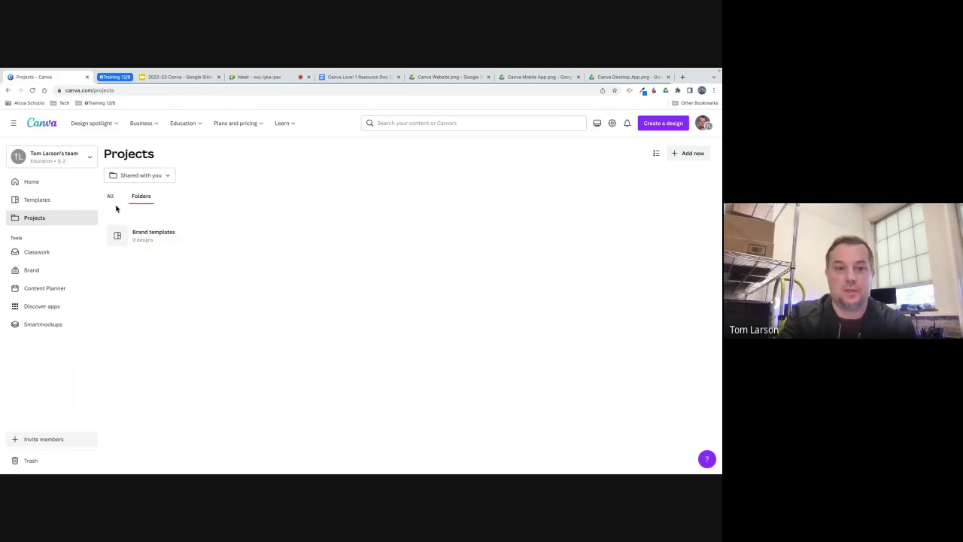
pyautogui.click(111, 197)
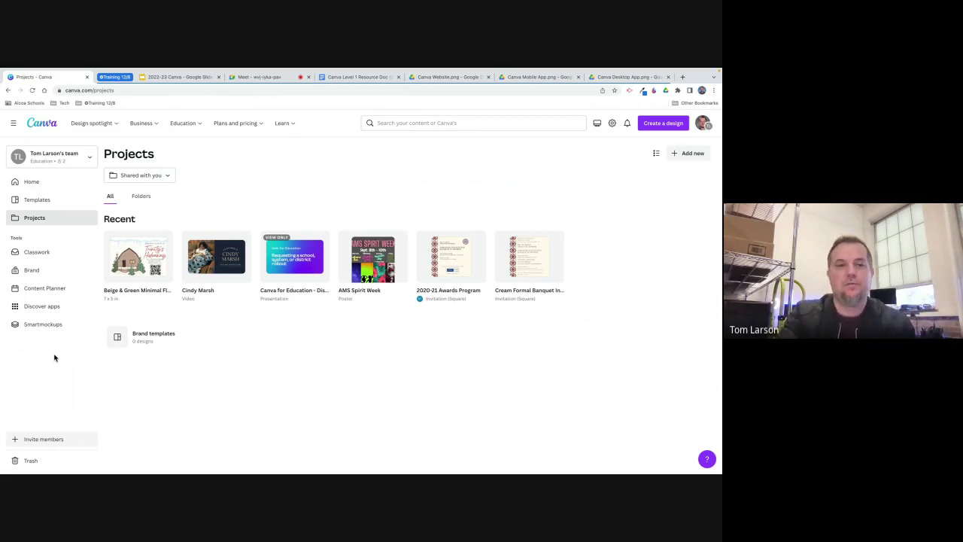
pyautogui.click(35, 187)
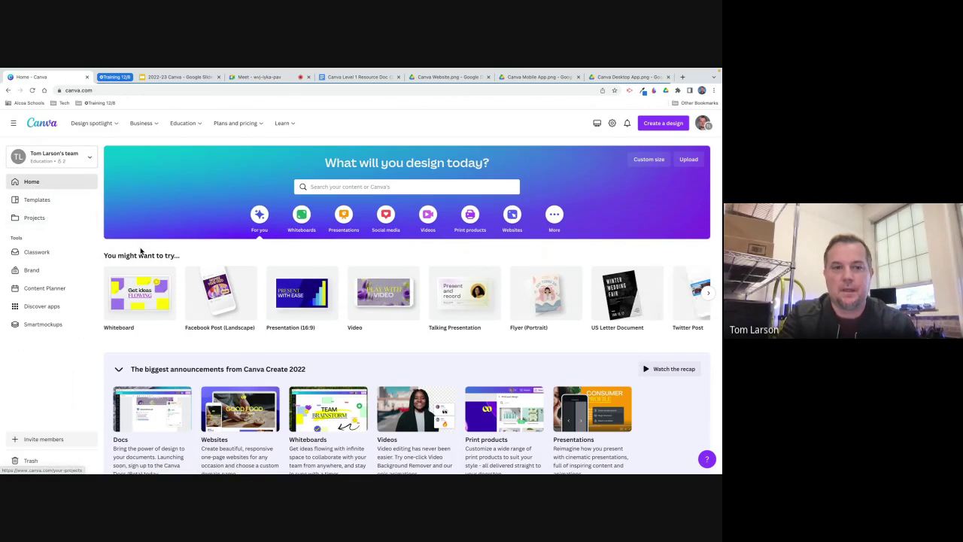
# Reopen Projects, change 'Shared with you' to All projects, and show only Folders.
pyautogui.click(35, 219)
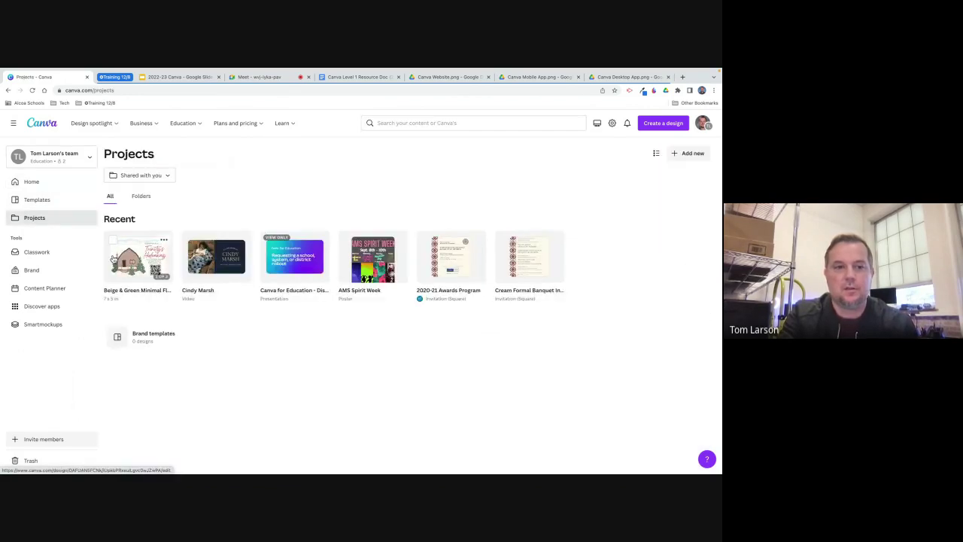
pyautogui.click(141, 197)
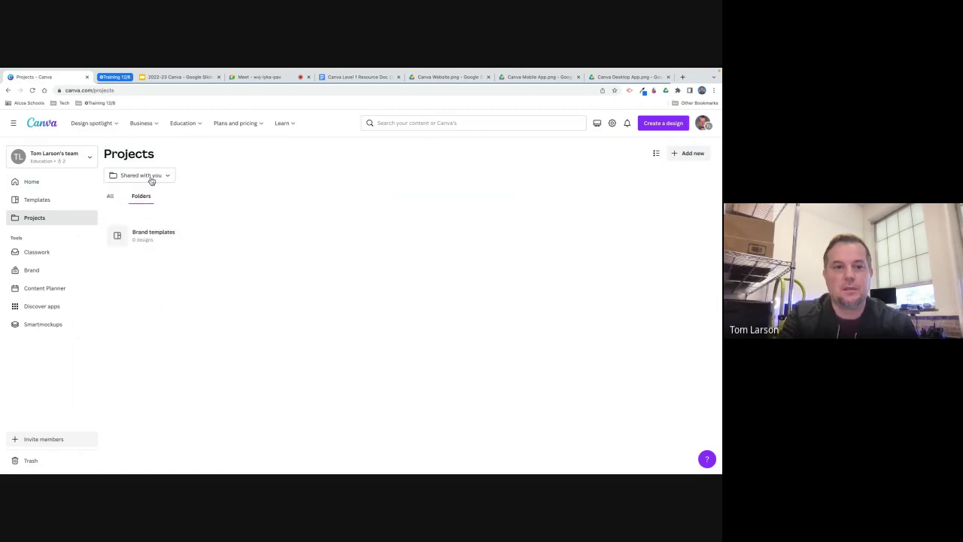
pyautogui.click(158, 176)
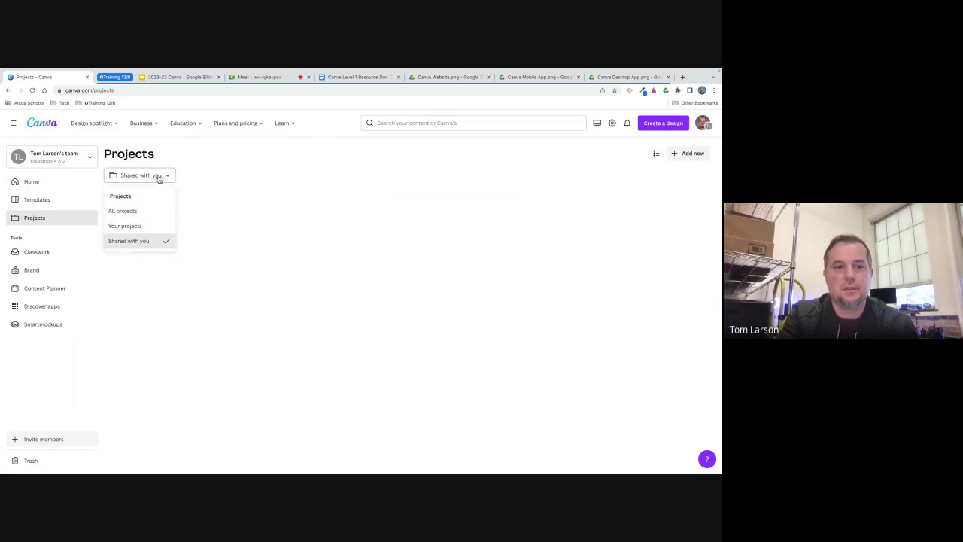
pyautogui.click(132, 211)
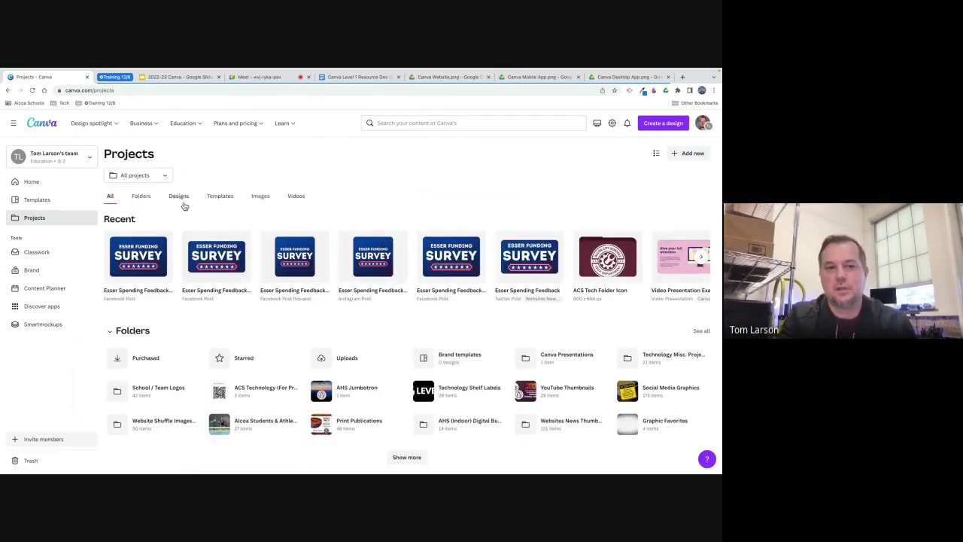
pyautogui.click(140, 197)
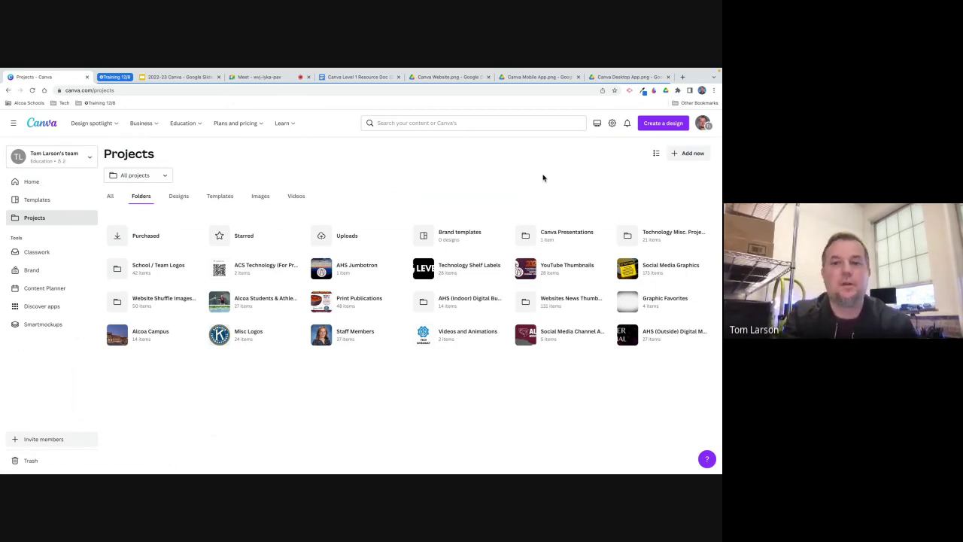
# Try the folders list view, return to the thumbnail grid, and open the 'Search your content' box.
pyautogui.click(656, 156)
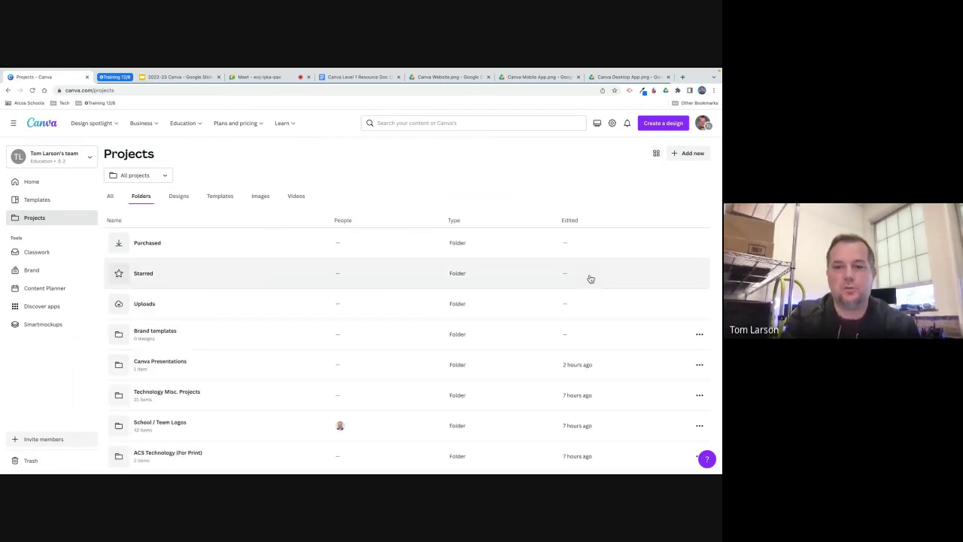
pyautogui.scroll(-2, 587, 301)
pyautogui.scroll(-5, 587, 300)
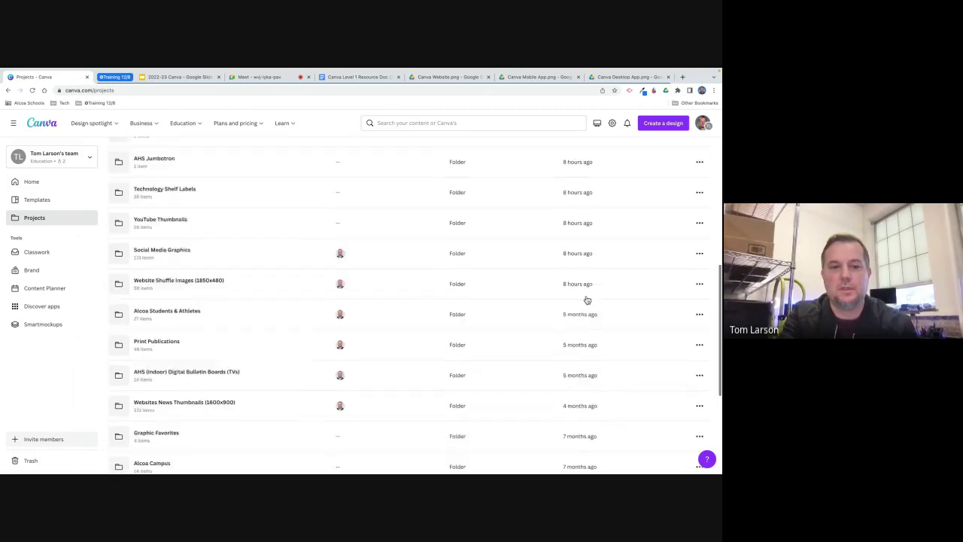
pyautogui.scroll(6, 587, 301)
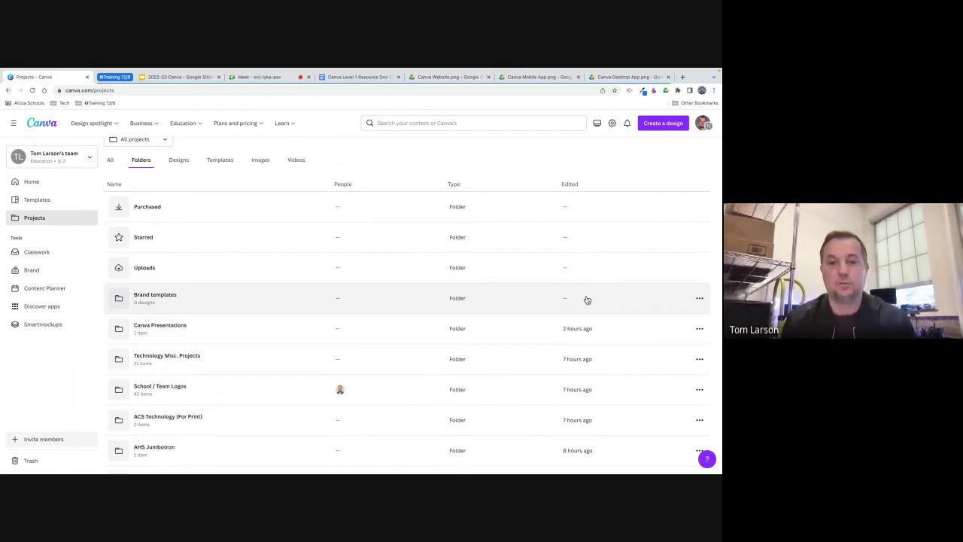
pyautogui.scroll(2, 587, 300)
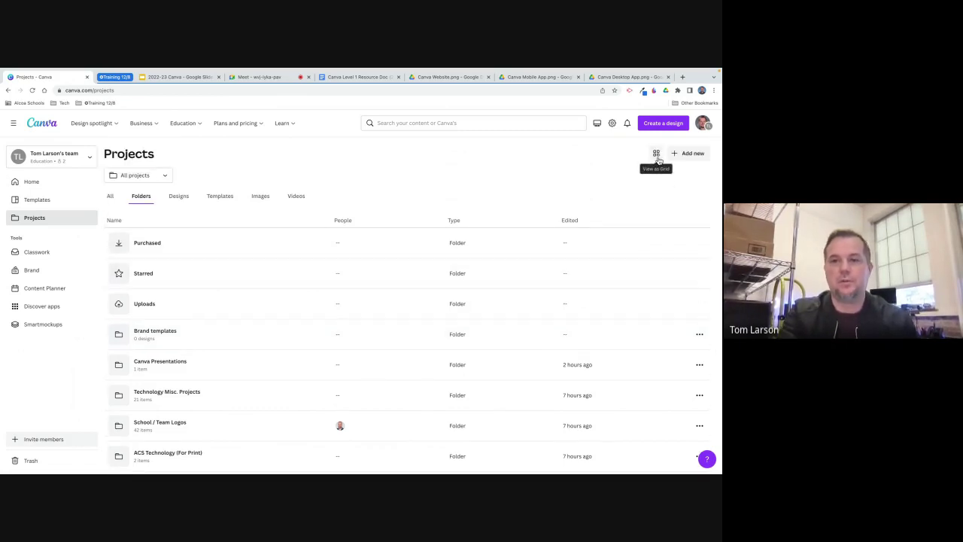
pyautogui.click(656, 154)
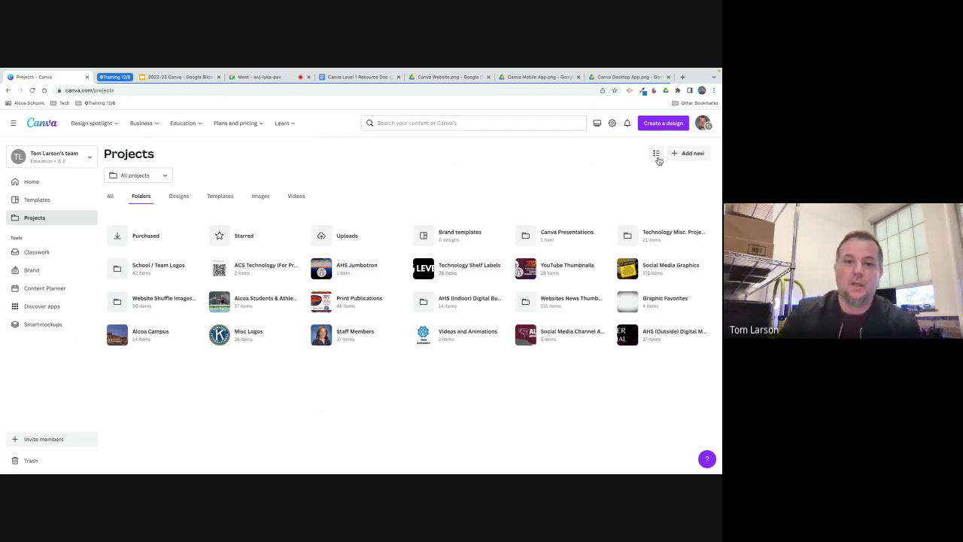
pyautogui.click(436, 125)
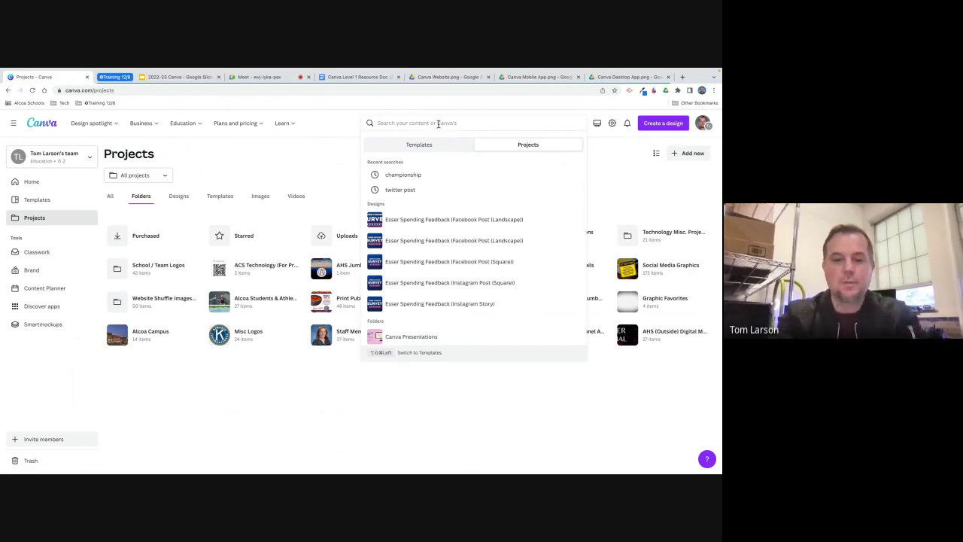
# Search your projects for 'alcoa connect'.
pyautogui.write('alco')
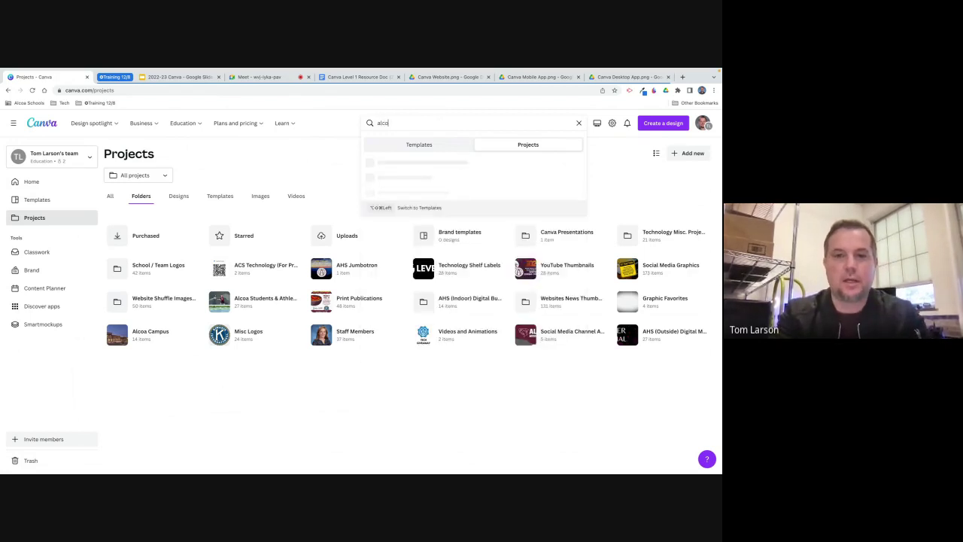
pyautogui.write('a connect')
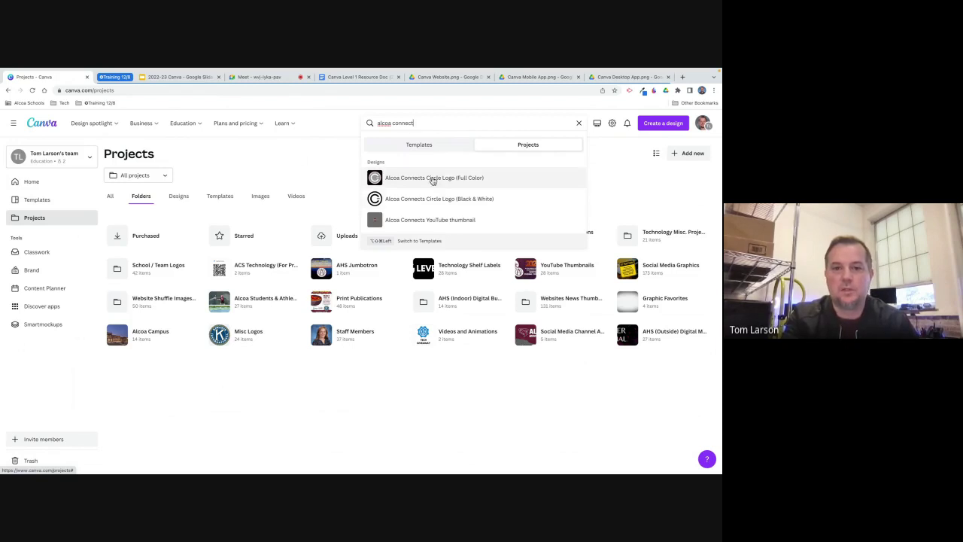
# Open the Alcoa Connects Circle Logo (Full Color) design from the results, then close its tab.
pyautogui.click(434, 179)
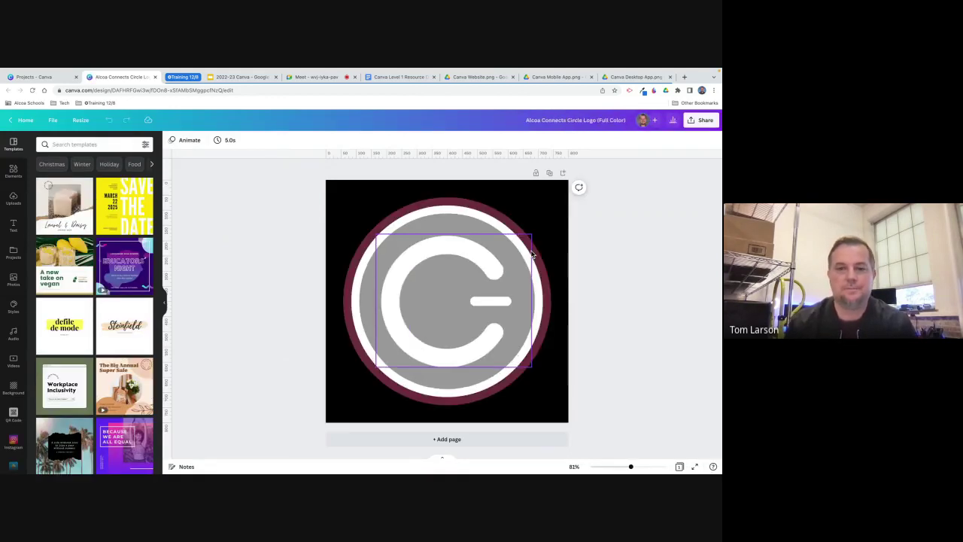
pyautogui.moveTo(260, 69)
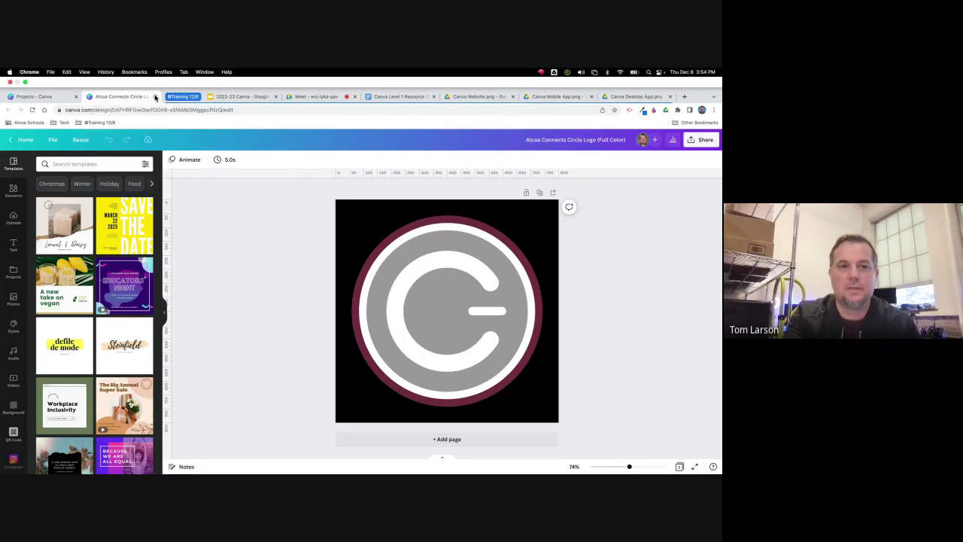
pyautogui.click(155, 96)
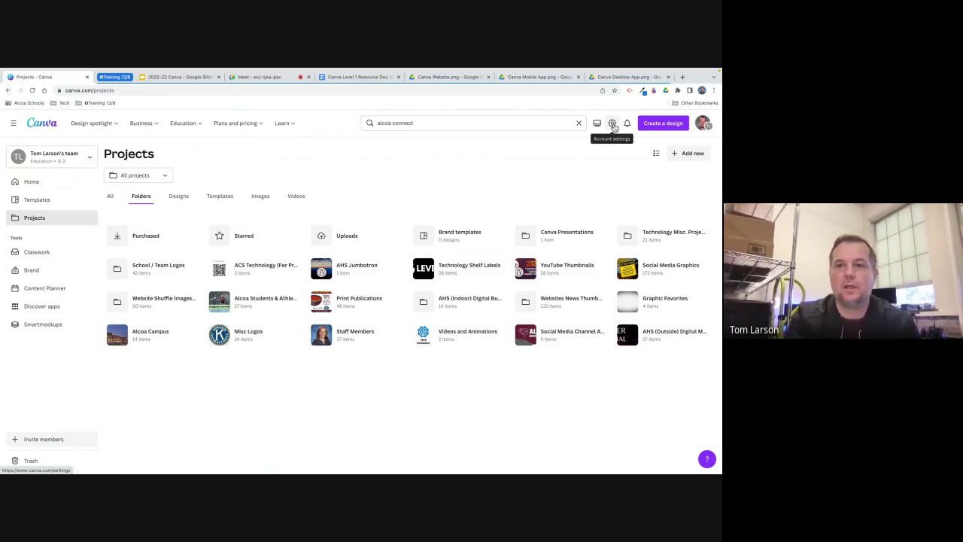
# Look through the Your account settings page, then go back to Projects.
pyautogui.click(613, 124)
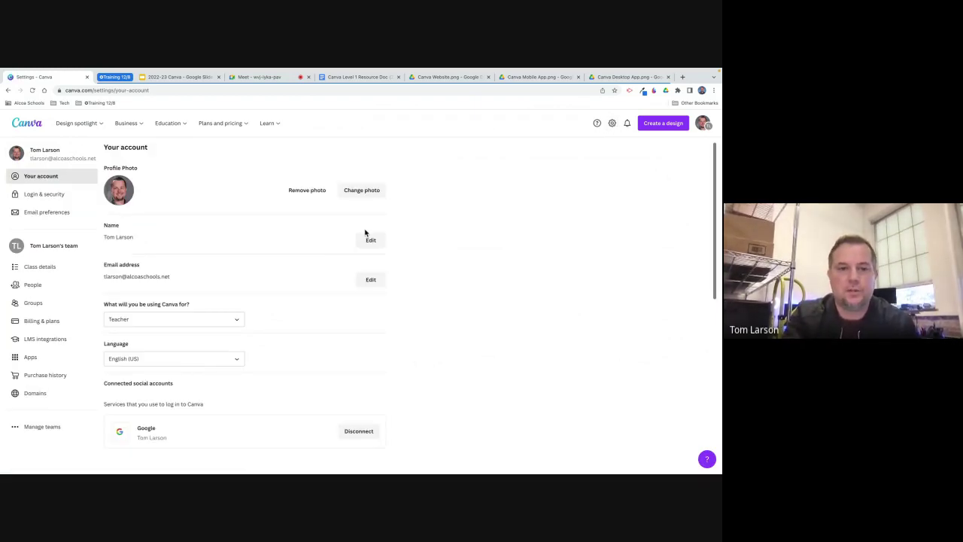
pyautogui.scroll(-2, 216, 256)
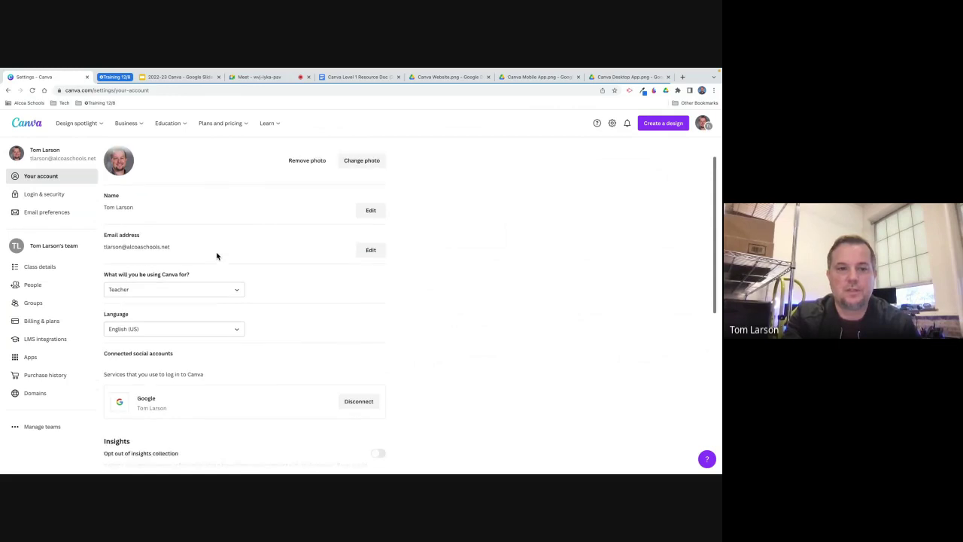
pyautogui.scroll(3, 216, 253)
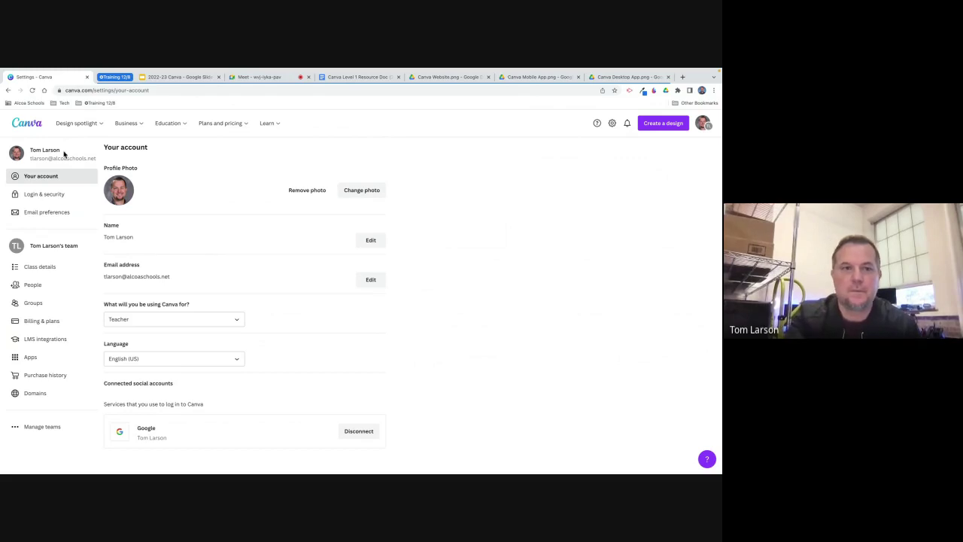
pyautogui.click(8, 90)
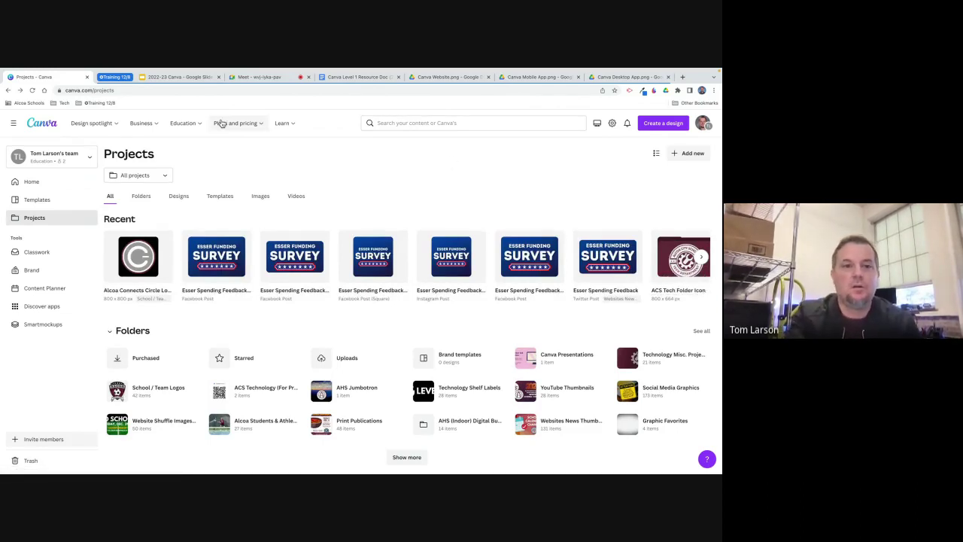
pyautogui.moveTo(91, 120)
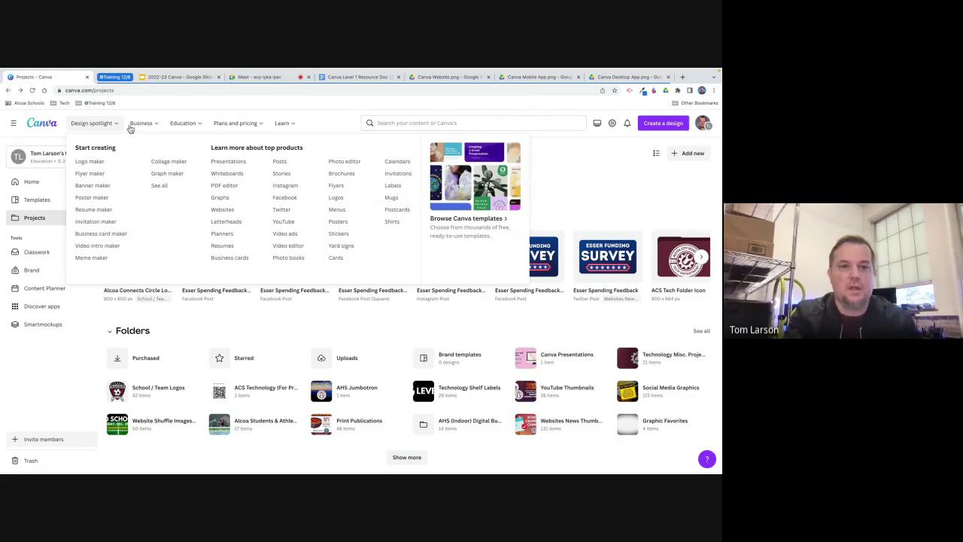
pyautogui.moveTo(189, 125)
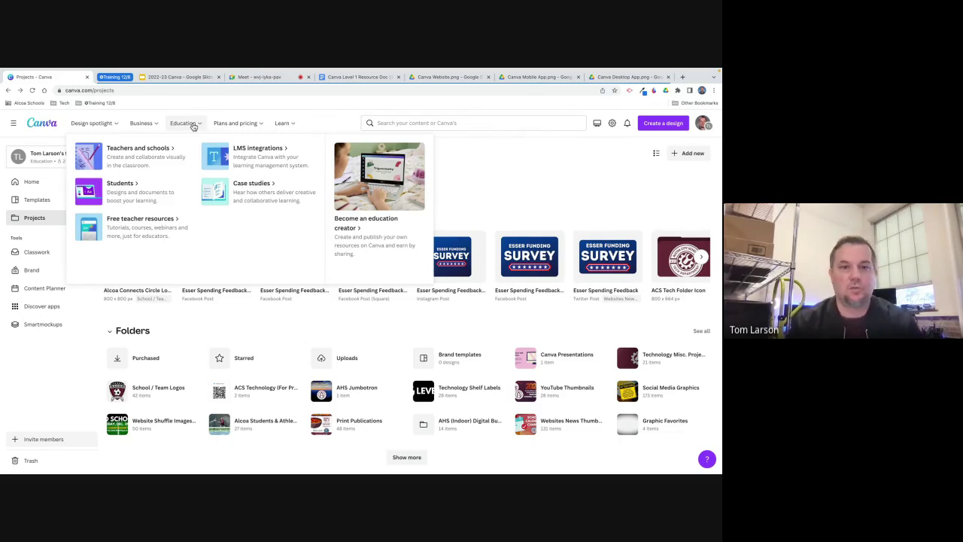
pyautogui.moveTo(248, 126)
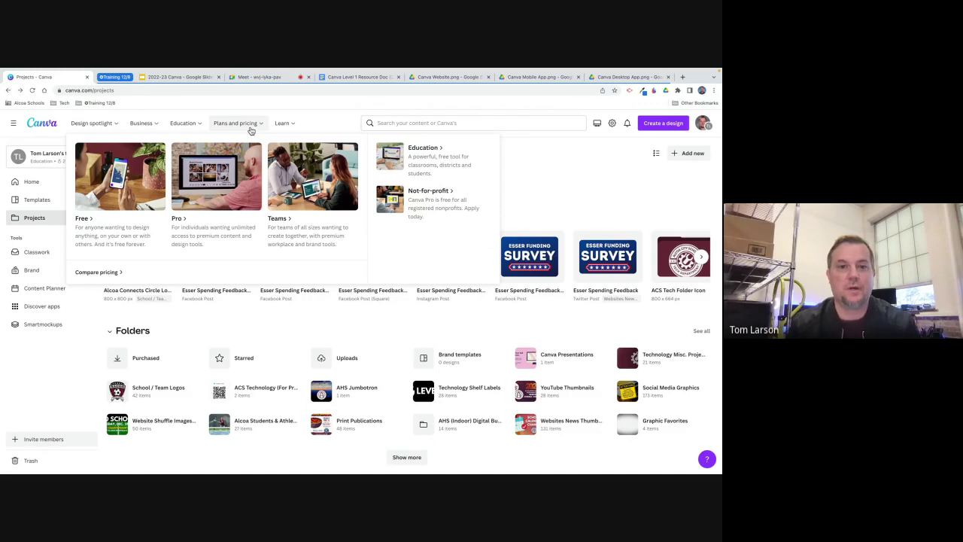
pyautogui.moveTo(293, 129)
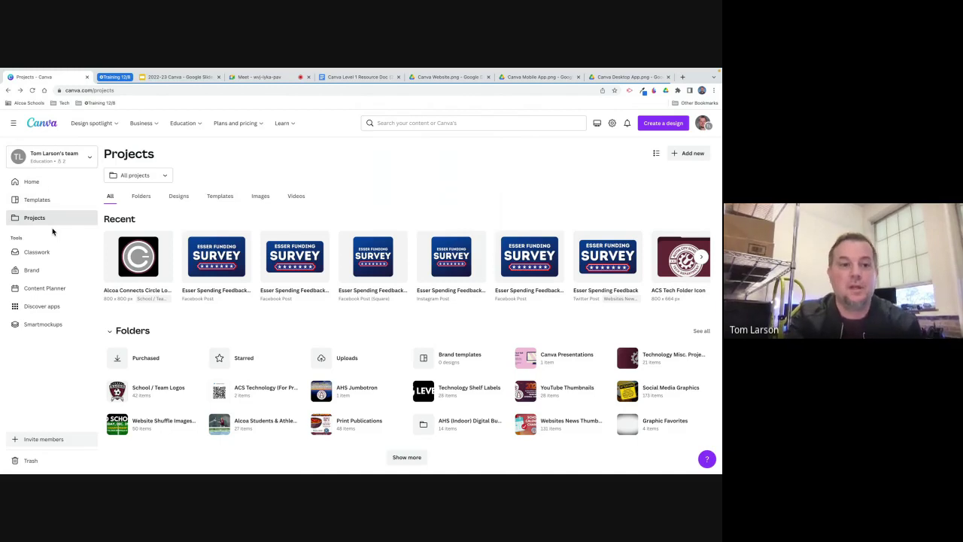
pyautogui.click(13, 124)
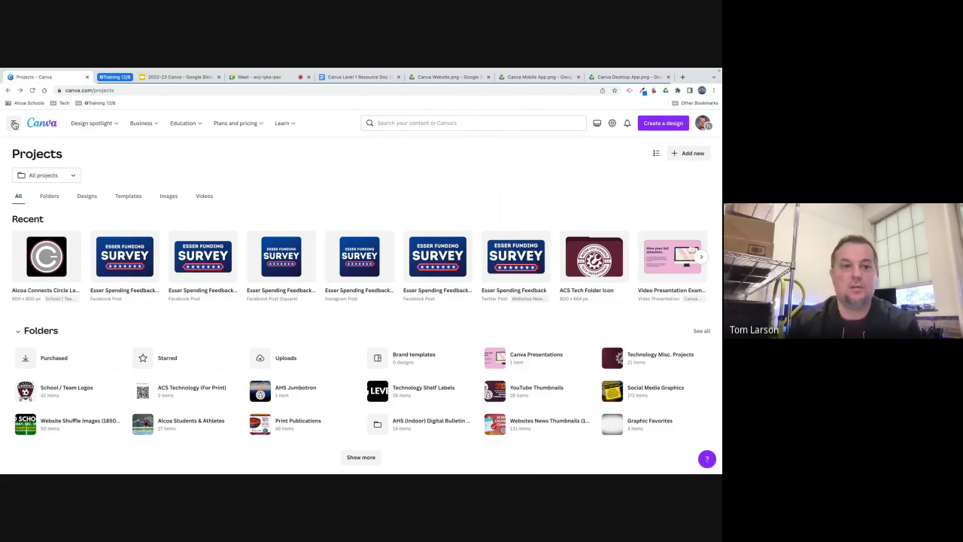
pyautogui.click(14, 124)
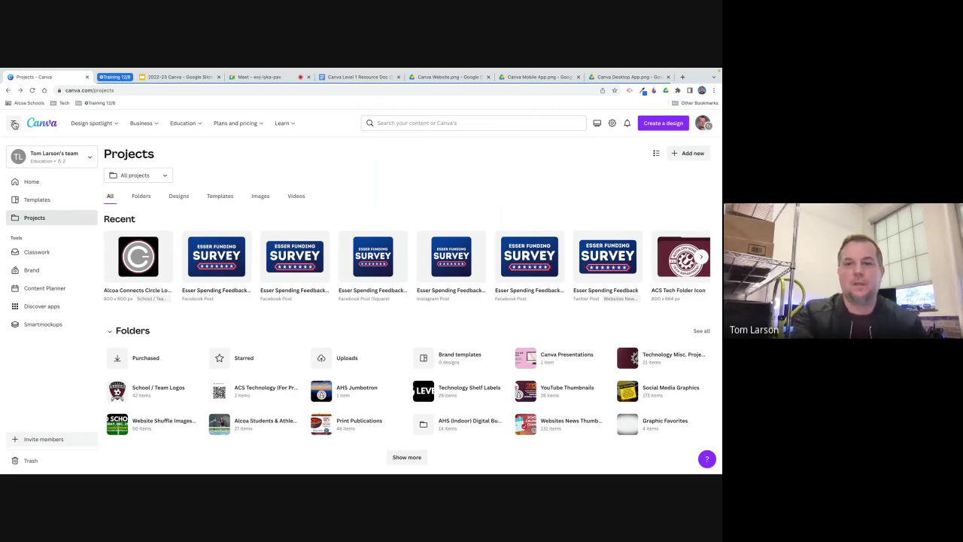
# Choose Custom size under Create a design and enter width 8.5 and height 11.
pyautogui.click(648, 125)
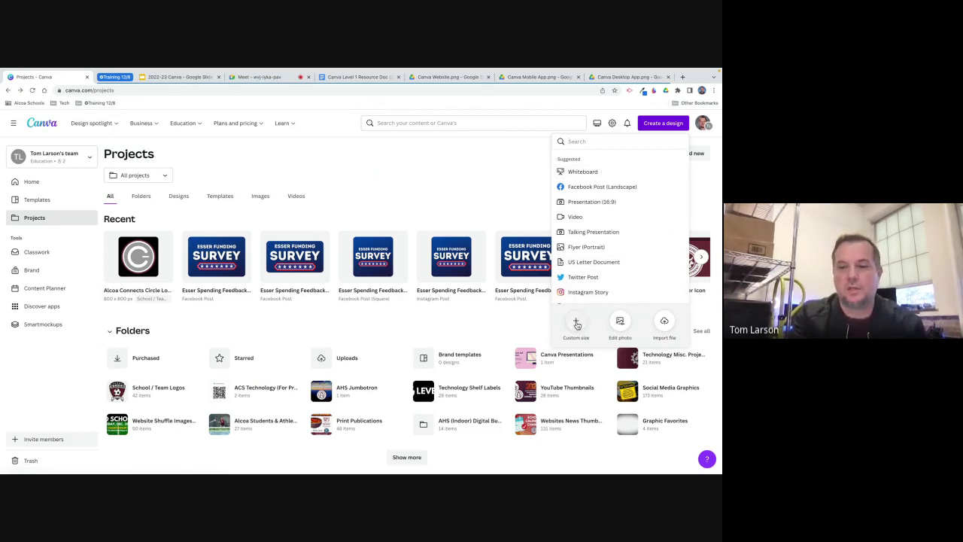
pyautogui.click(577, 325)
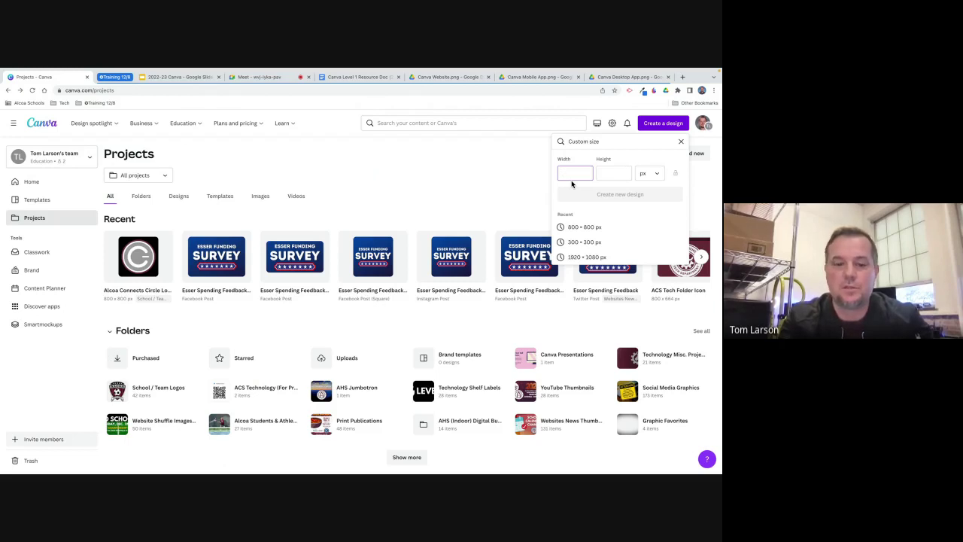
pyautogui.write('8')
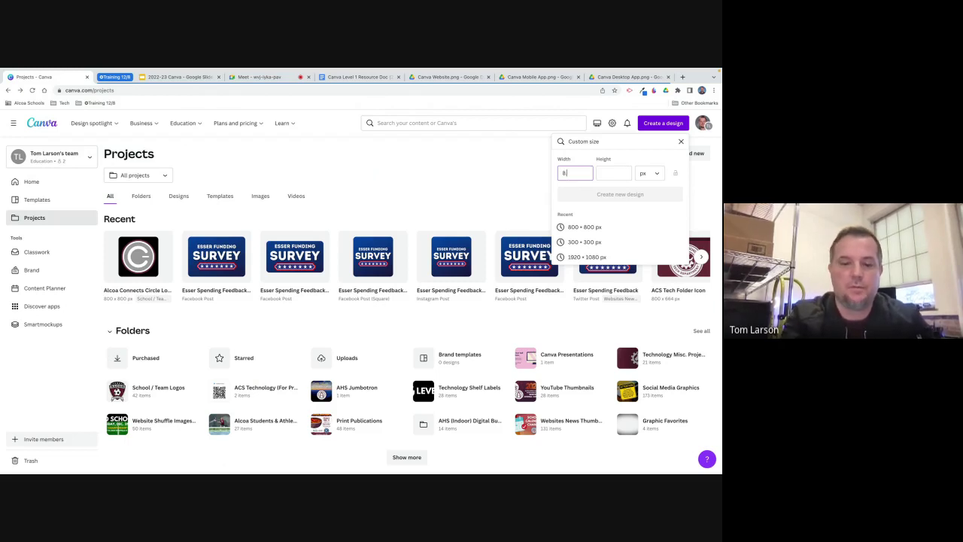
pyautogui.write('.5')
pyautogui.press('Tab')
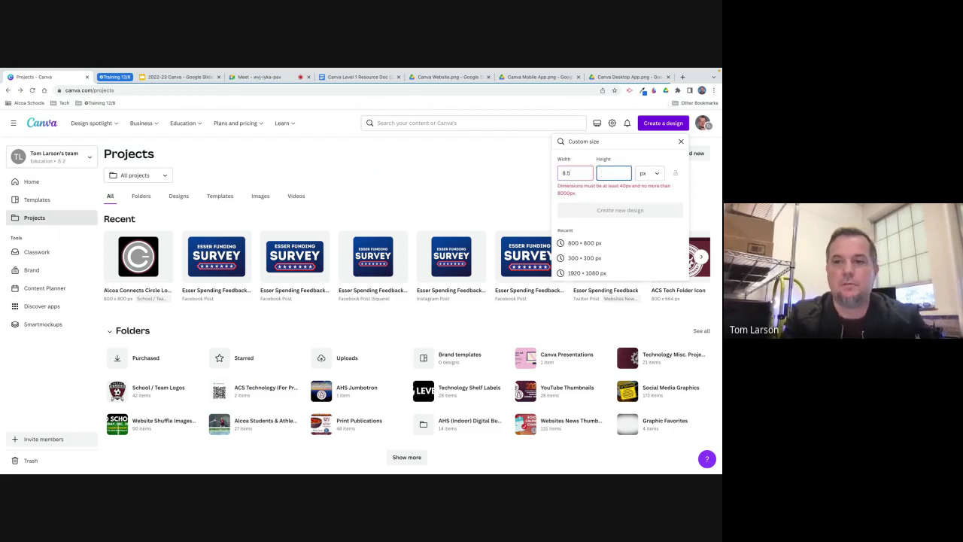
pyautogui.write('11')
# Switch units to inches, re-enter 8.5 × 11, and create the new design.
pyautogui.click(656, 175)
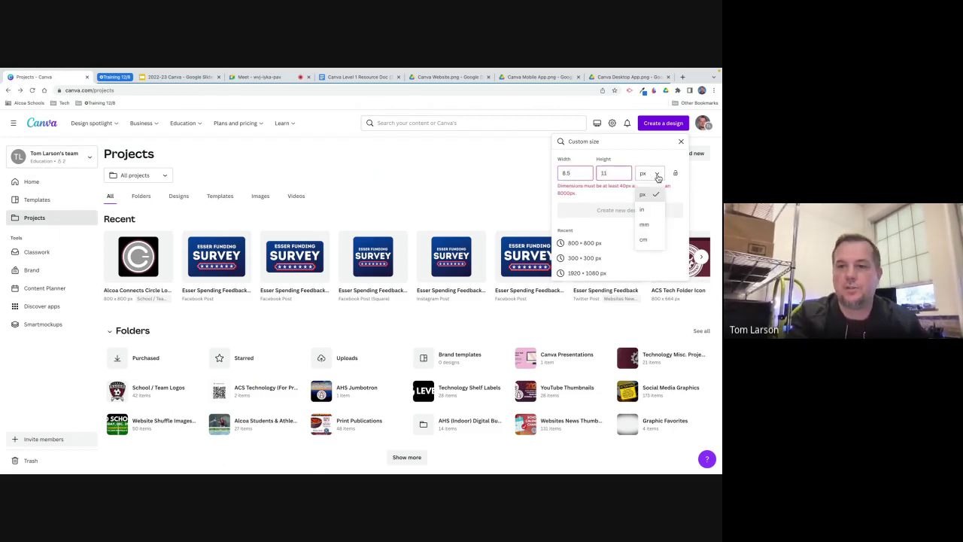
pyautogui.click(643, 210)
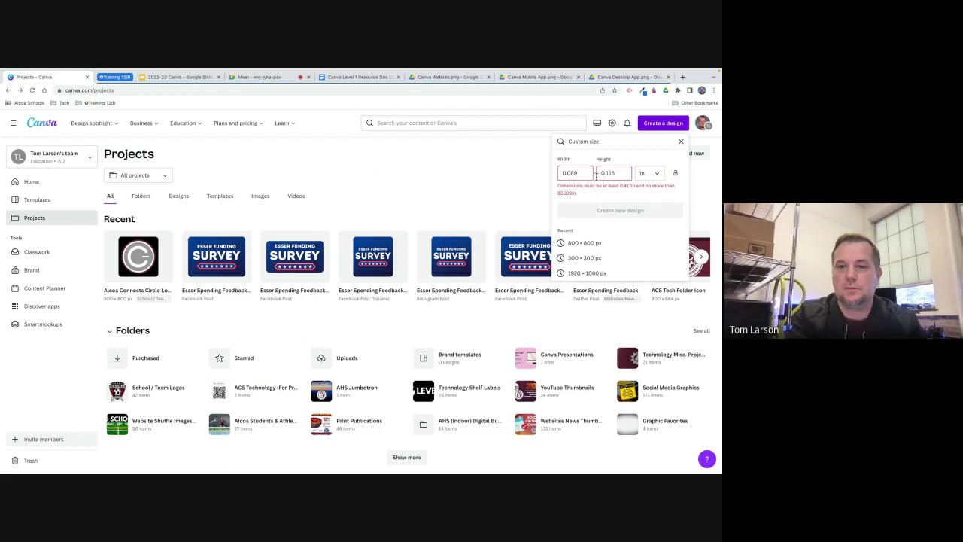
pyautogui.moveTo(578, 173); pyautogui.dragTo(555, 172)
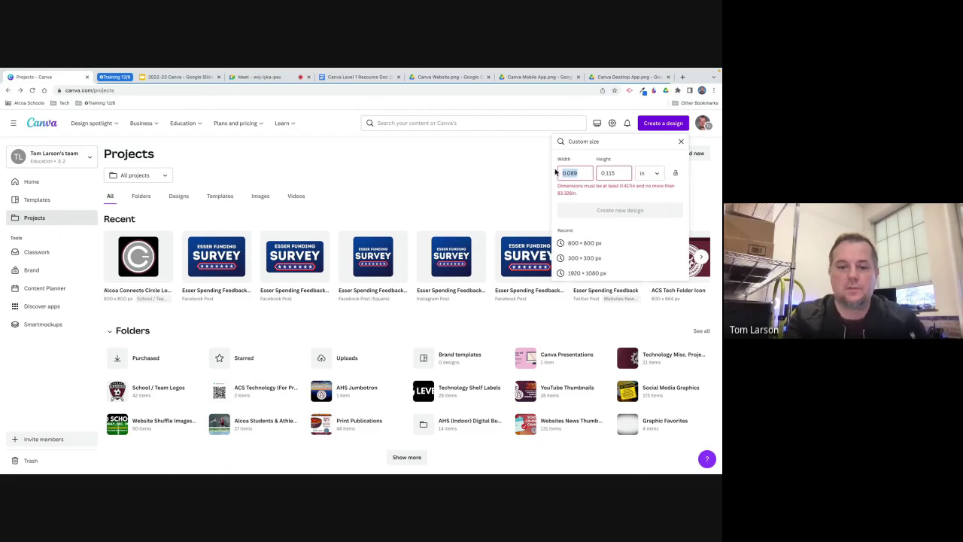
pyautogui.write('8.5')
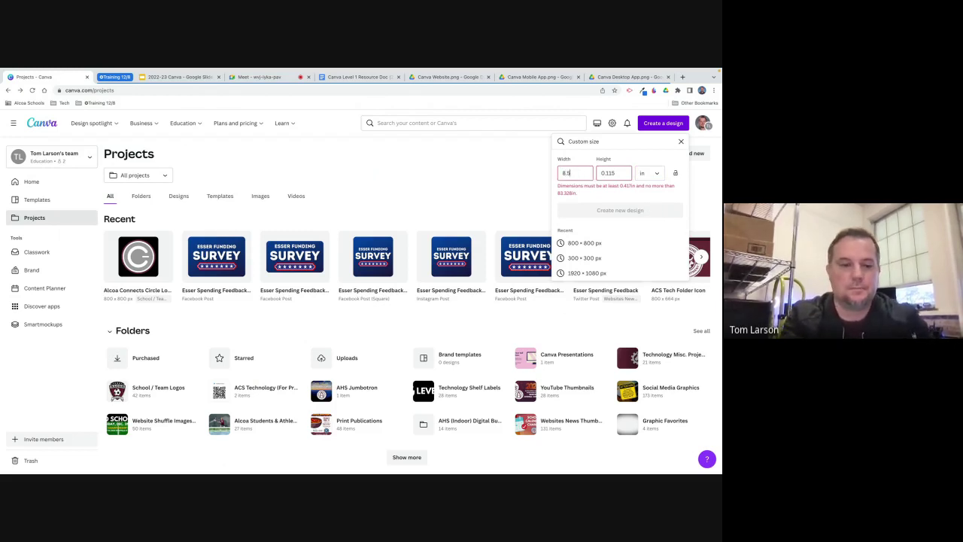
pyautogui.press('Tab')
pyautogui.write('11')
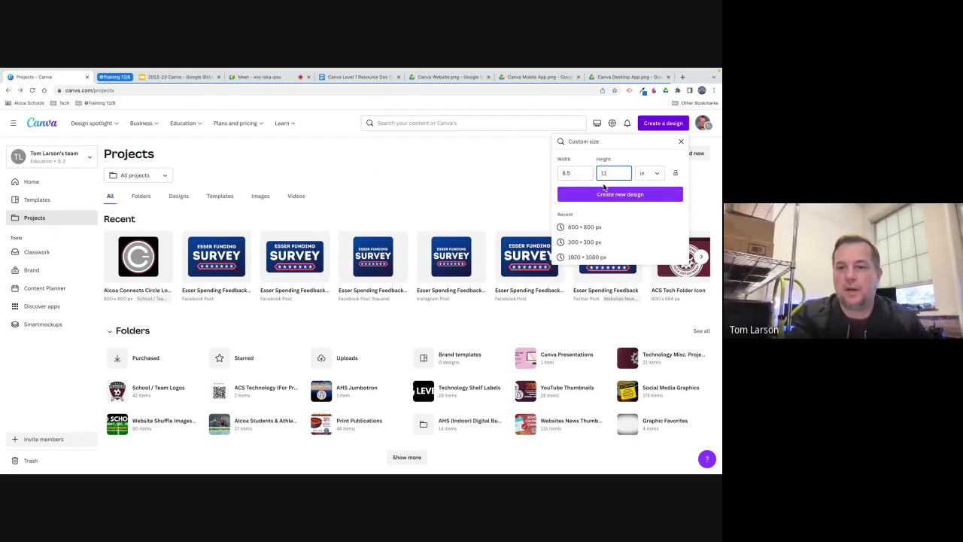
pyautogui.click(610, 195)
pyautogui.click(610, 196)
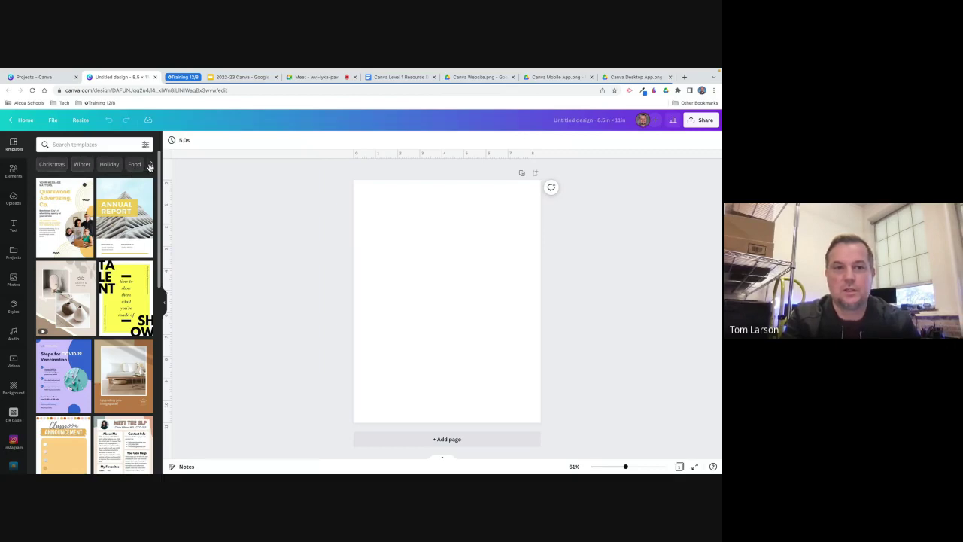
# Scroll through the template category chips and filter templates to School.
pyautogui.click(151, 166)
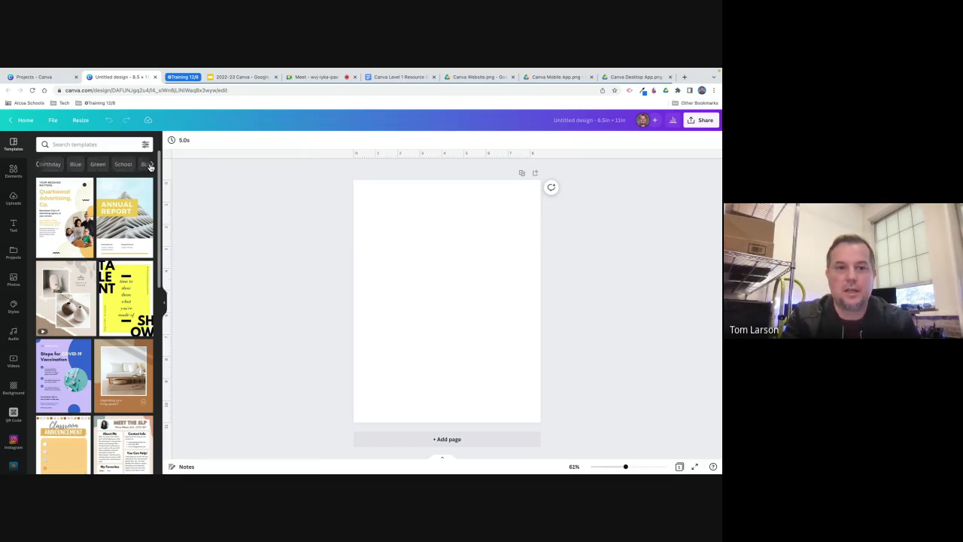
pyautogui.click(151, 166)
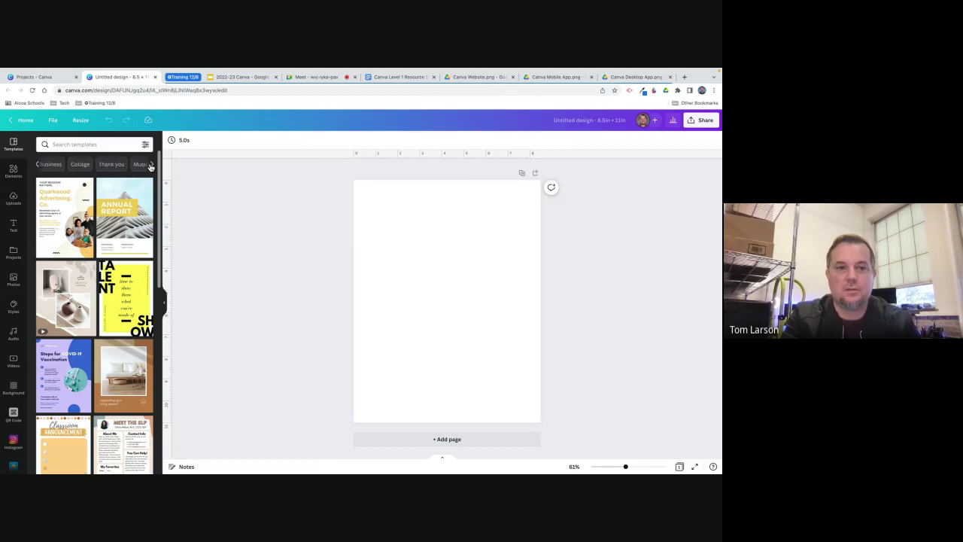
pyautogui.click(150, 165)
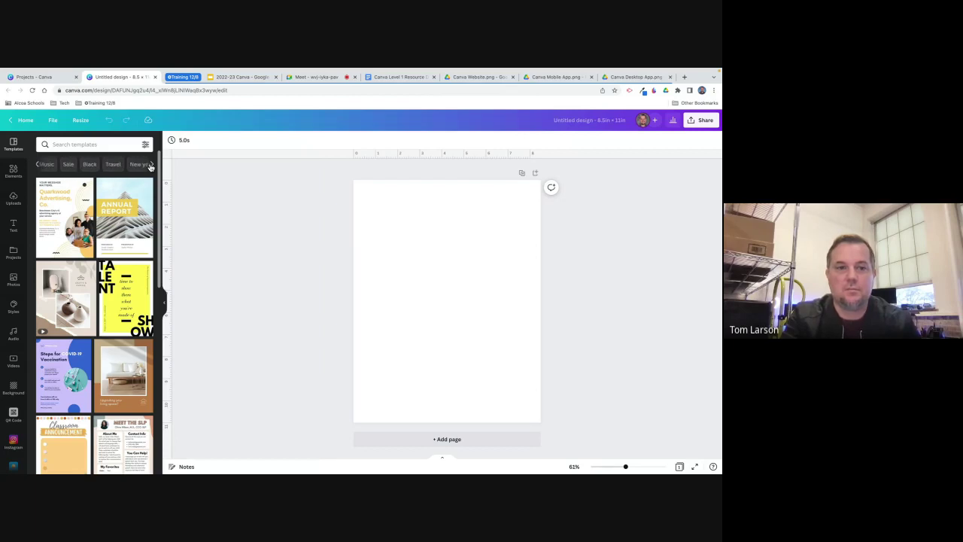
pyautogui.click(40, 166)
pyautogui.click(40, 166)
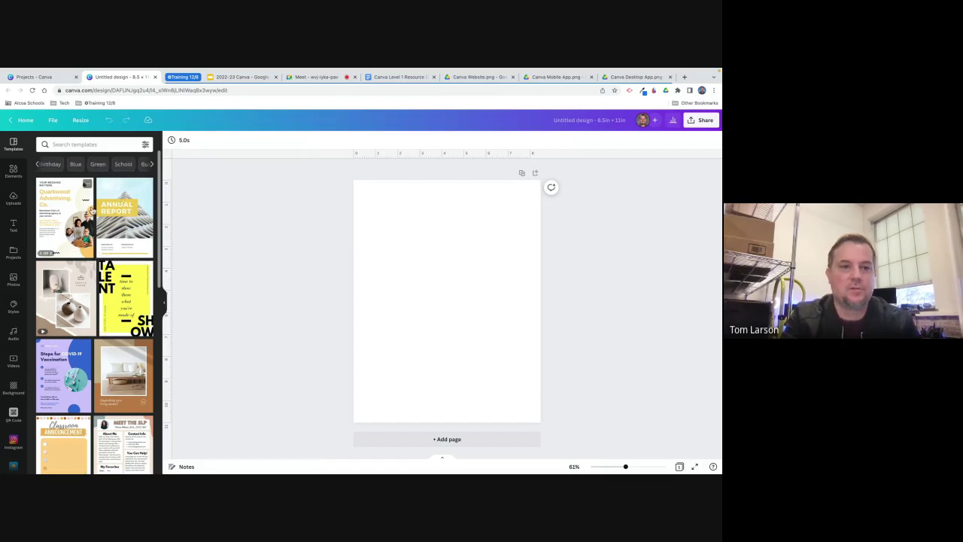
pyautogui.click(122, 164)
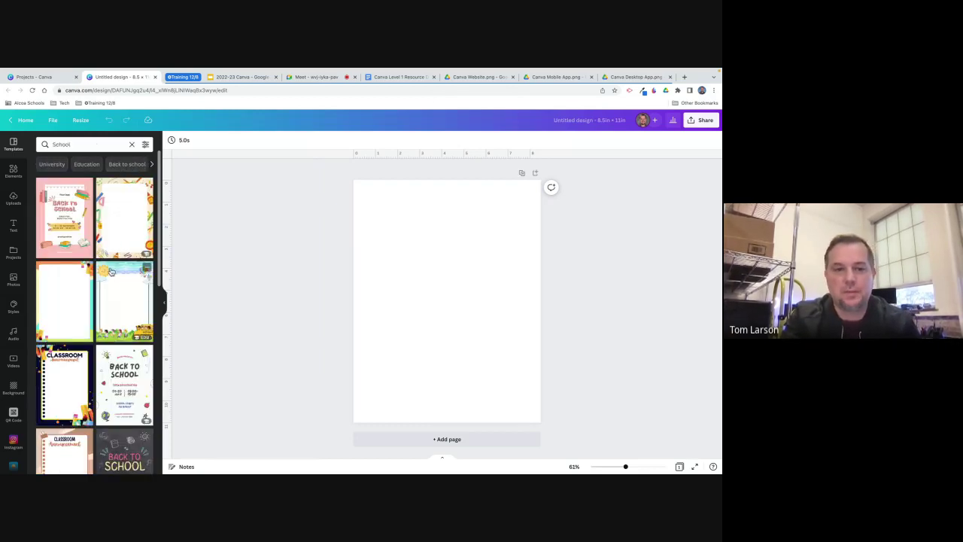
pyautogui.scroll(-5, 111, 271)
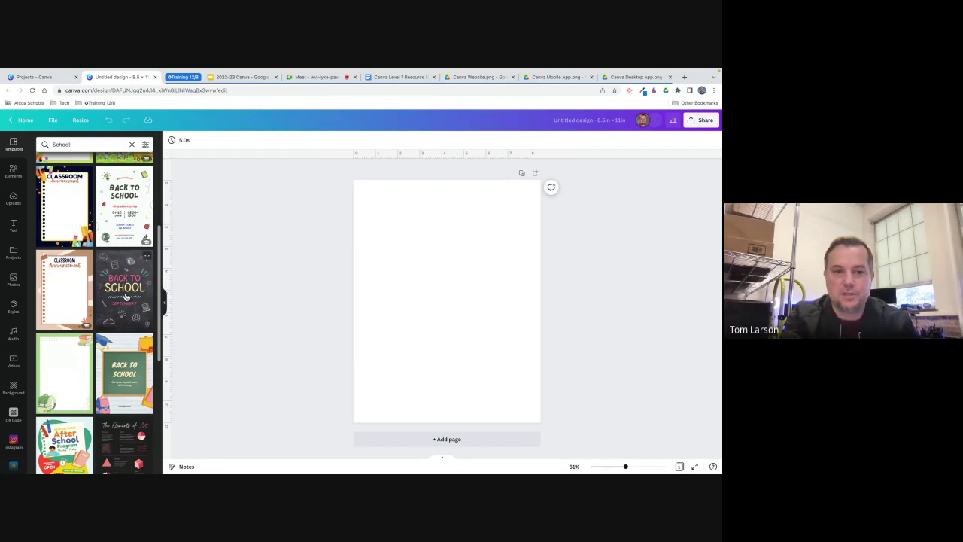
pyautogui.click(126, 297)
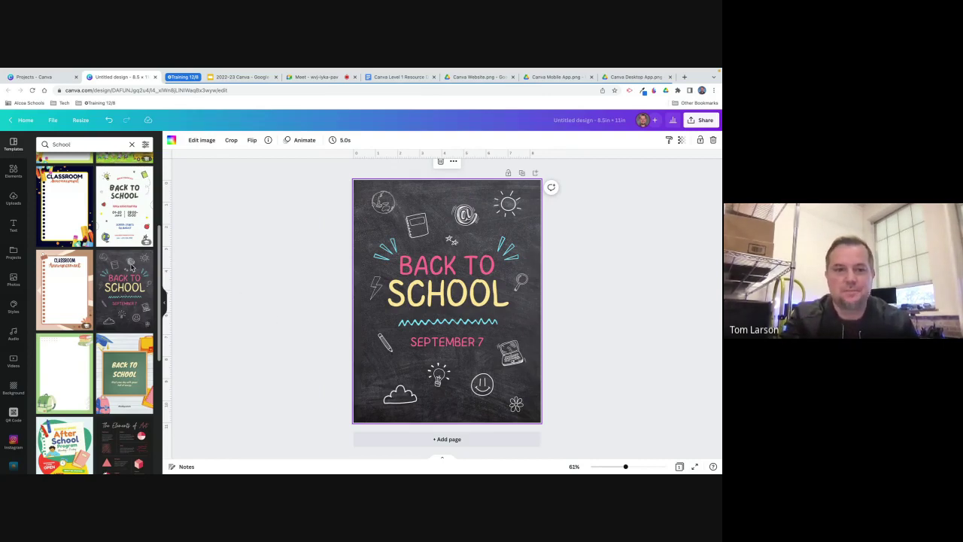
pyautogui.scroll(5, 103, 261)
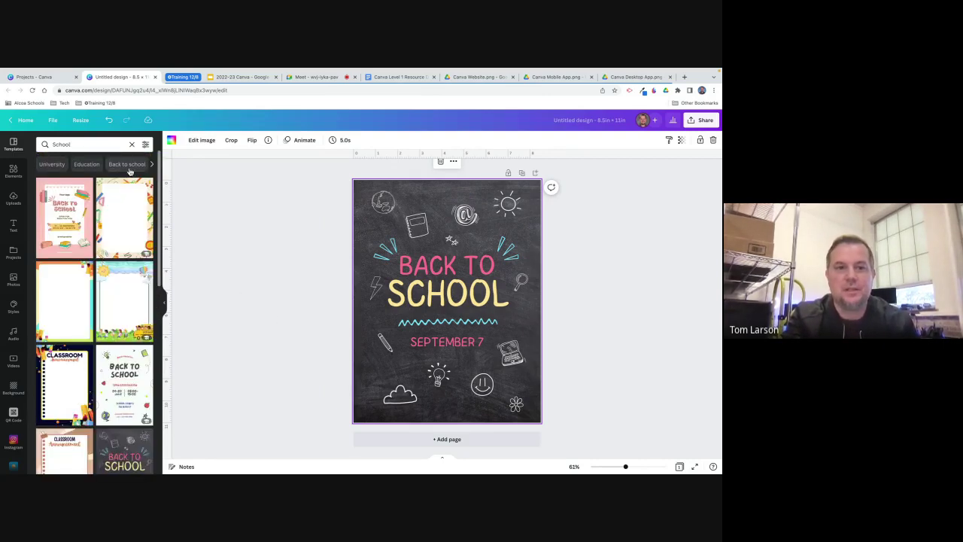
pyautogui.click(109, 121)
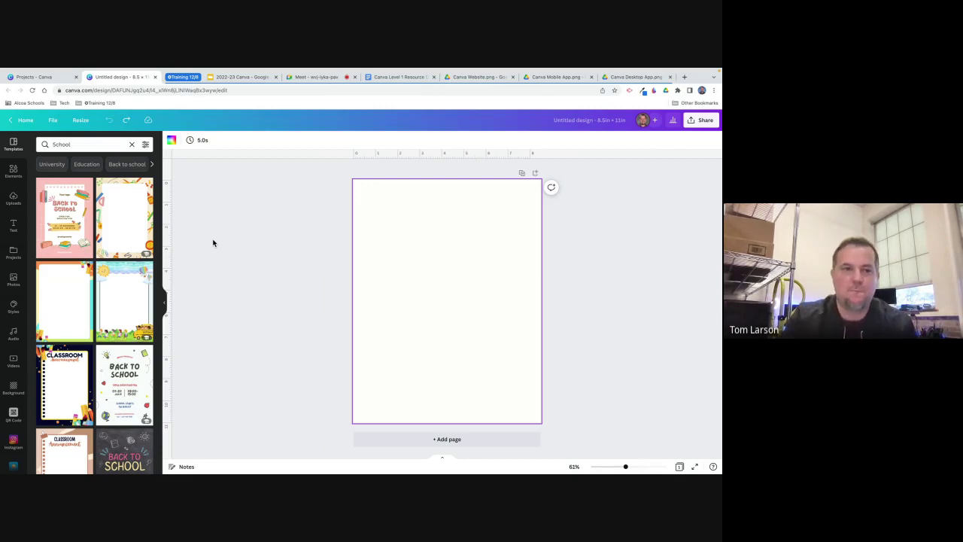
# Filter the School templates to the light blue colour.
pyautogui.click(146, 144)
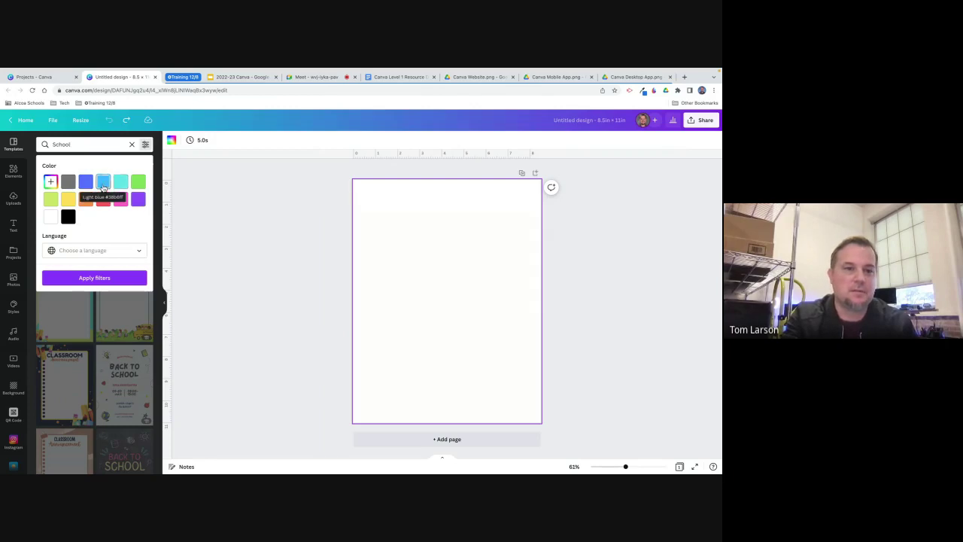
pyautogui.click(104, 185)
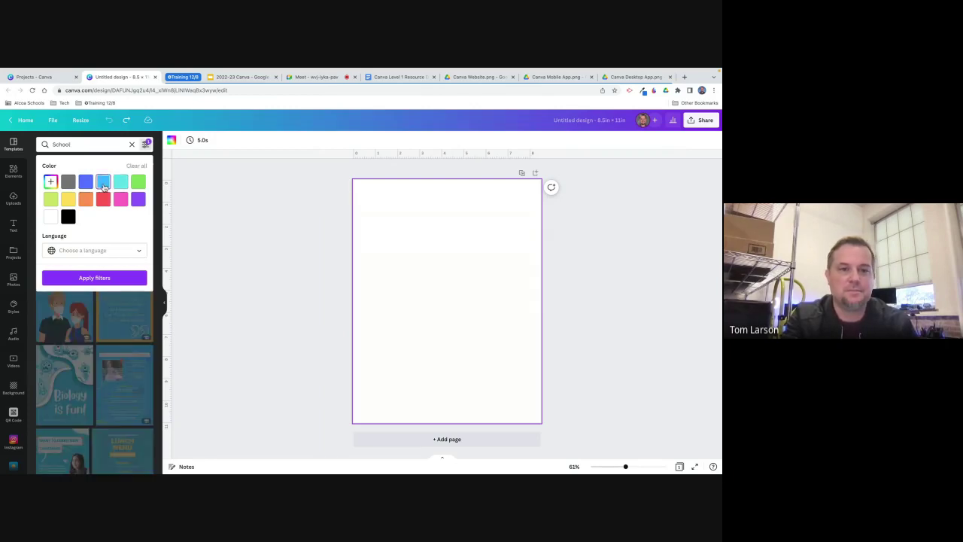
pyautogui.click(109, 277)
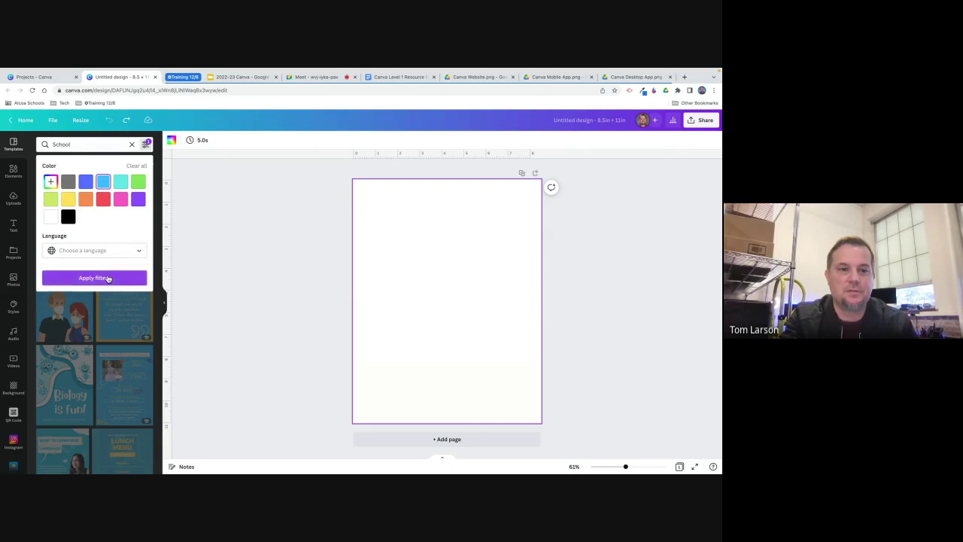
# Try the Want to Learn New Language template, then undo it to leave the page blank.
pyautogui.scroll(-2, 97, 345)
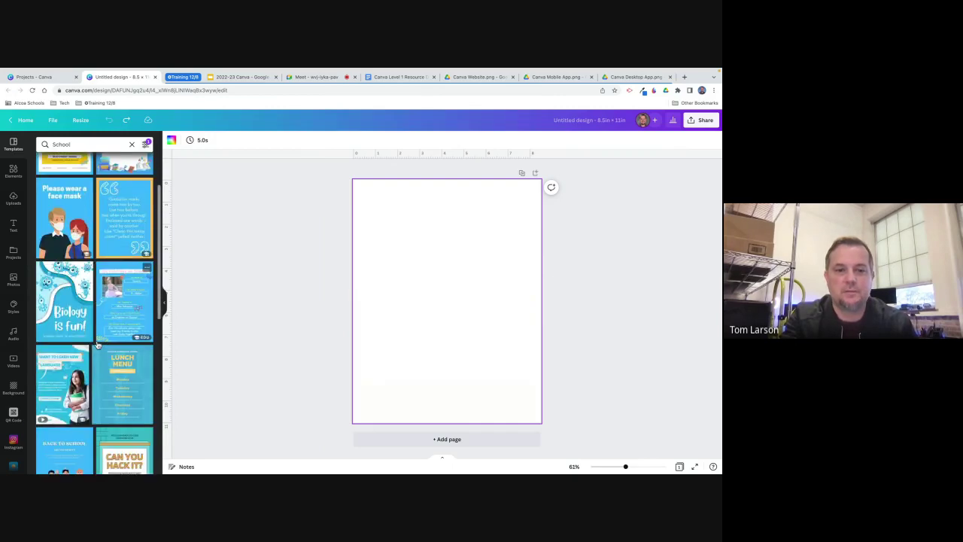
pyautogui.scroll(-5, 97, 344)
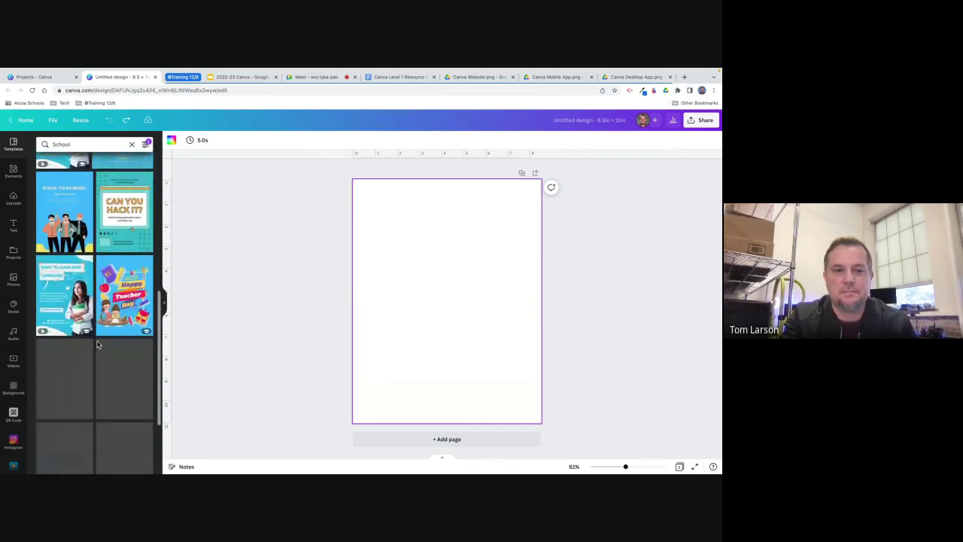
pyautogui.click(78, 310)
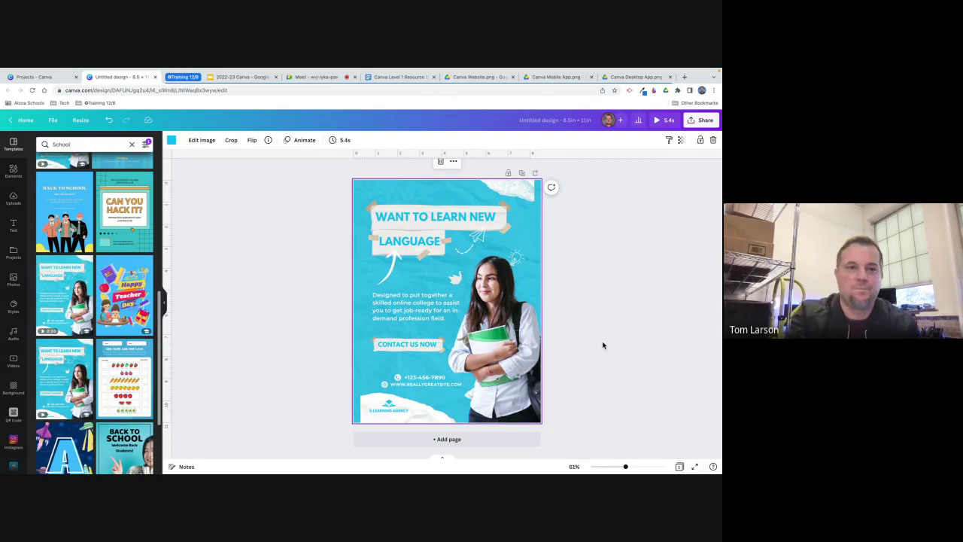
pyautogui.click(110, 123)
pyautogui.click(584, 297)
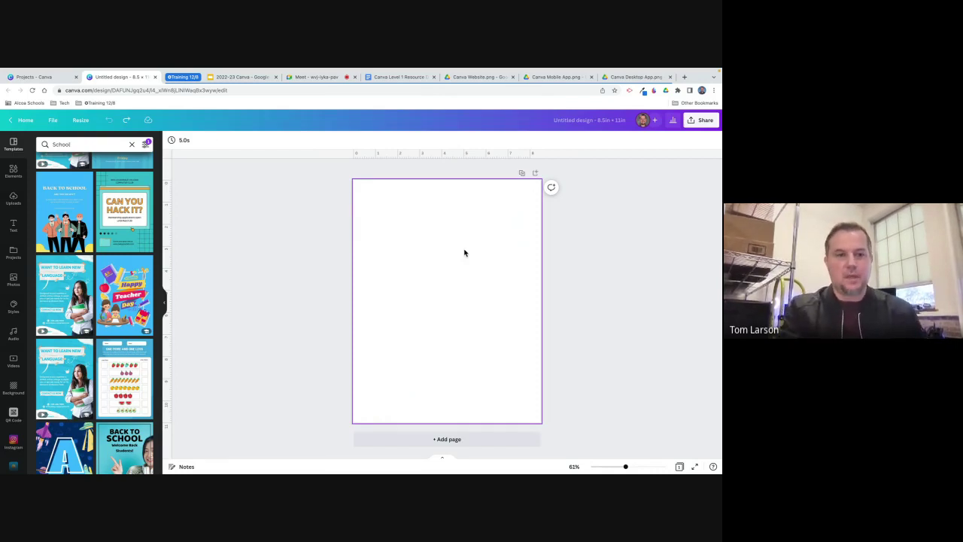
# Switch the side panel to Elements and browse through its sections.
pyautogui.click(13, 171)
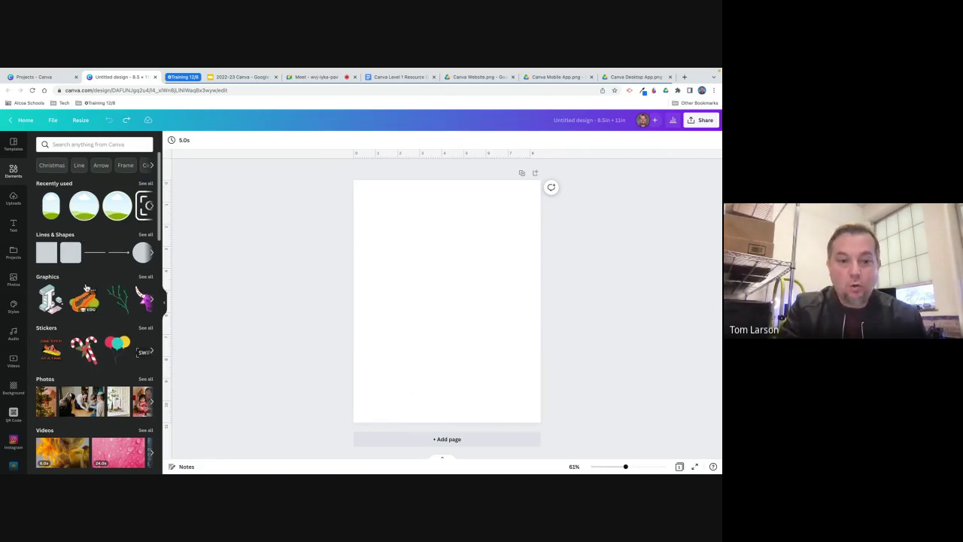
pyautogui.scroll(-10, 86, 288)
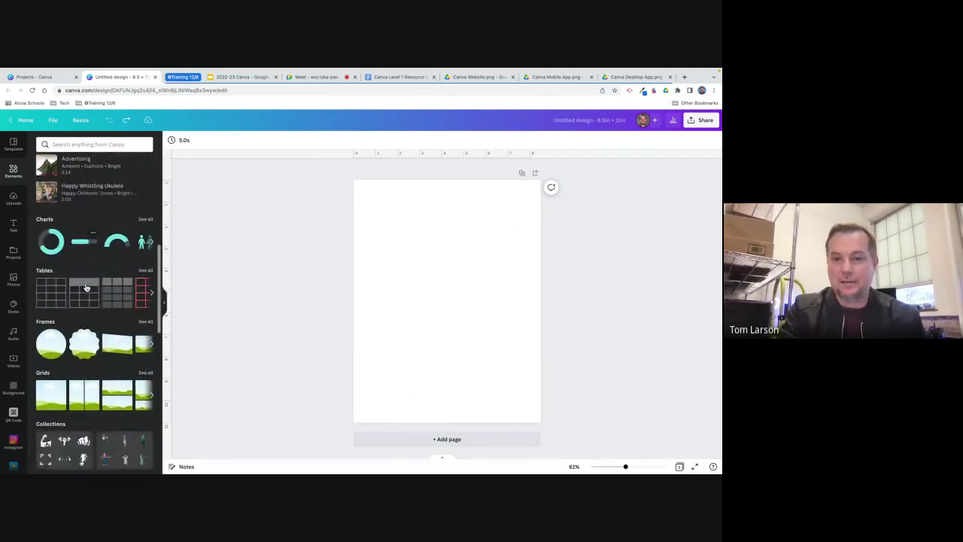
pyautogui.scroll(-2, 87, 288)
pyautogui.scroll(5, 86, 288)
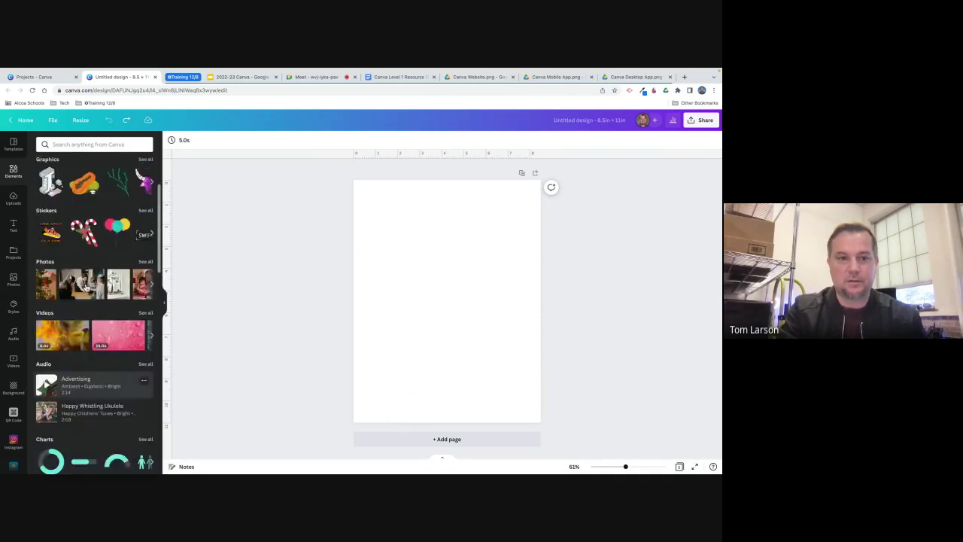
pyautogui.scroll(3, 86, 288)
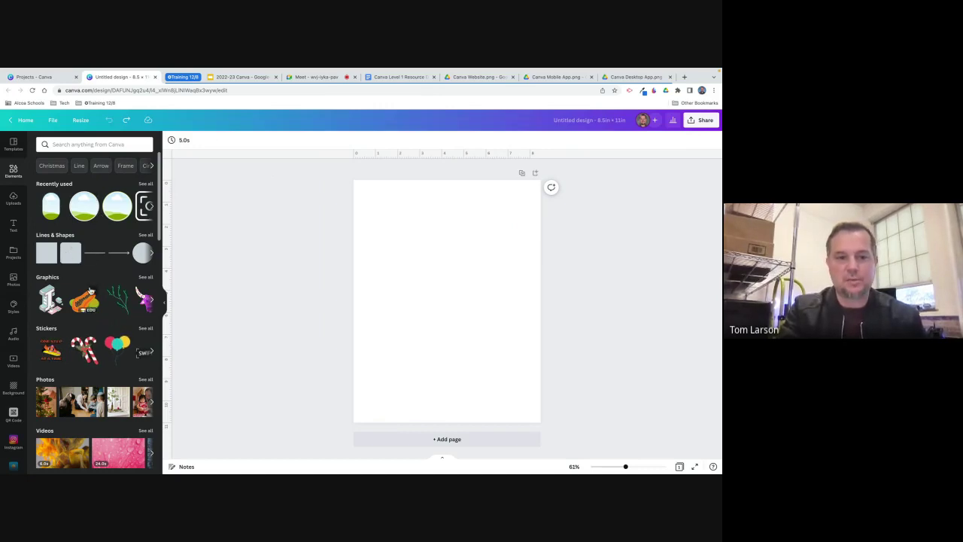
pyautogui.scroll(-1, 90, 291)
pyautogui.scroll(-5, 90, 291)
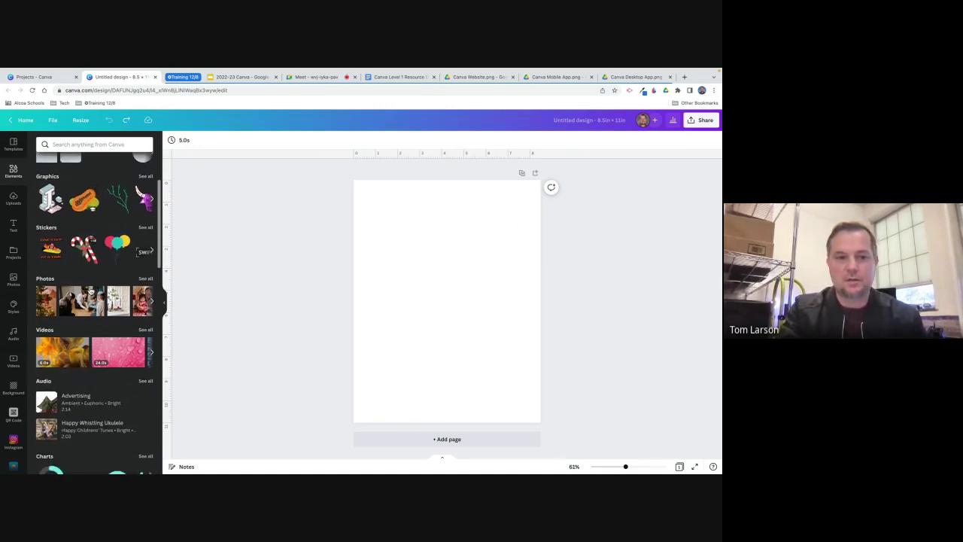
pyautogui.scroll(-6, 91, 291)
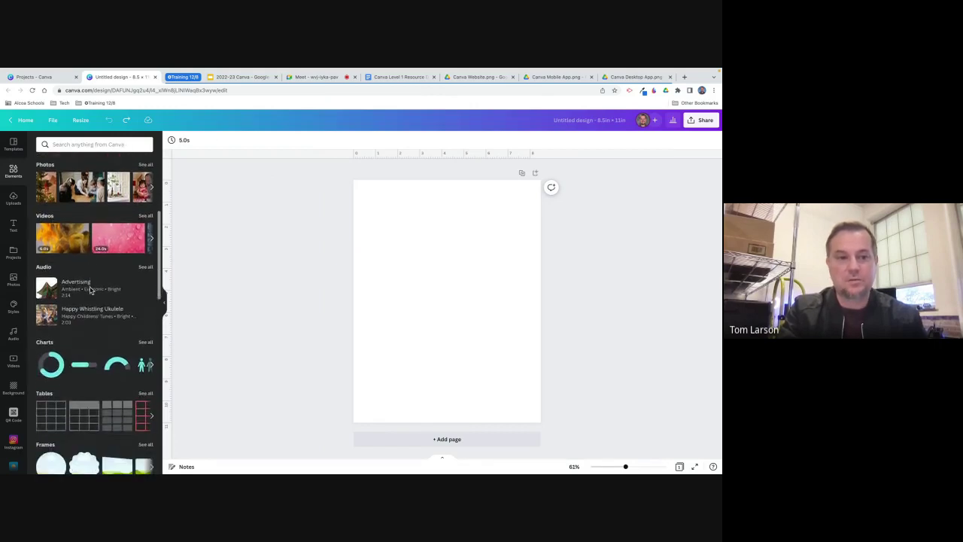
pyautogui.scroll(-4, 90, 291)
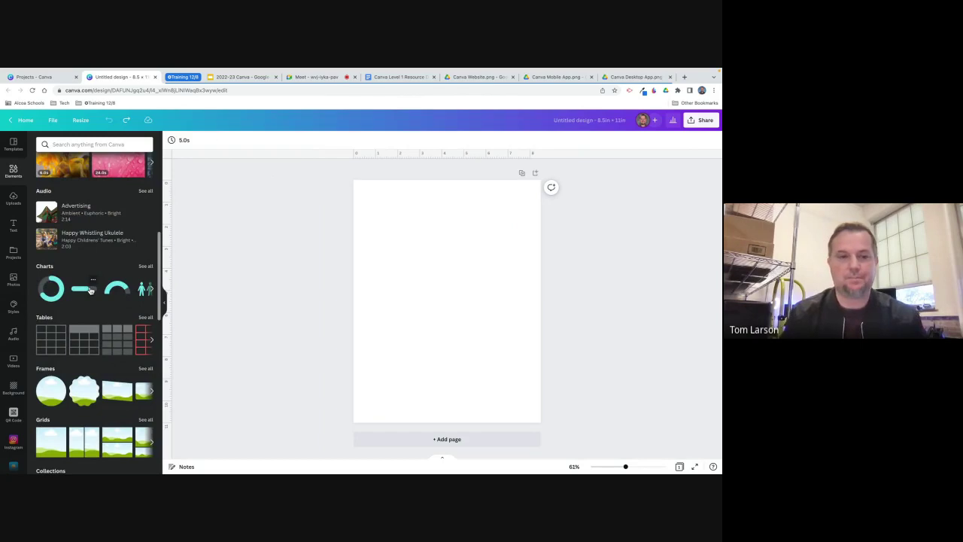
pyautogui.scroll(-6, 90, 291)
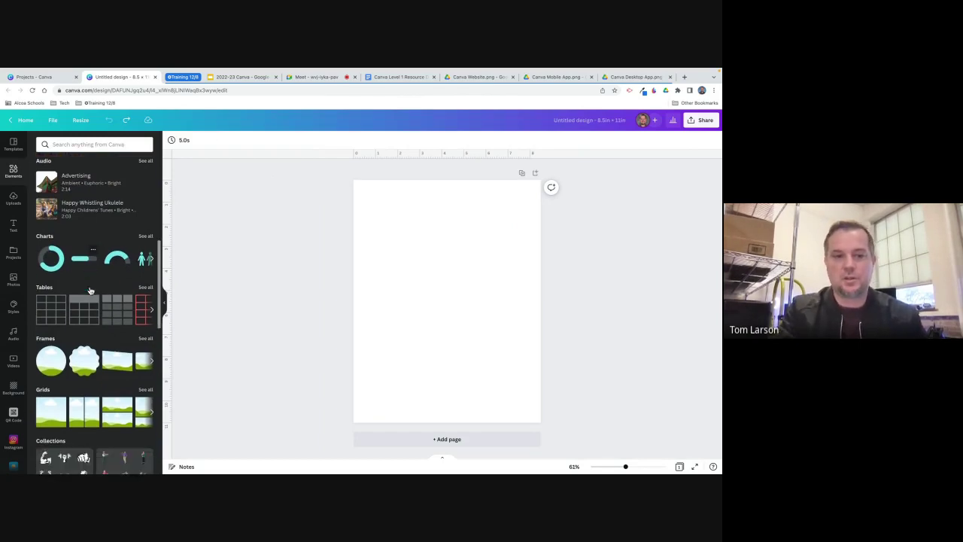
pyautogui.scroll(-6, 90, 290)
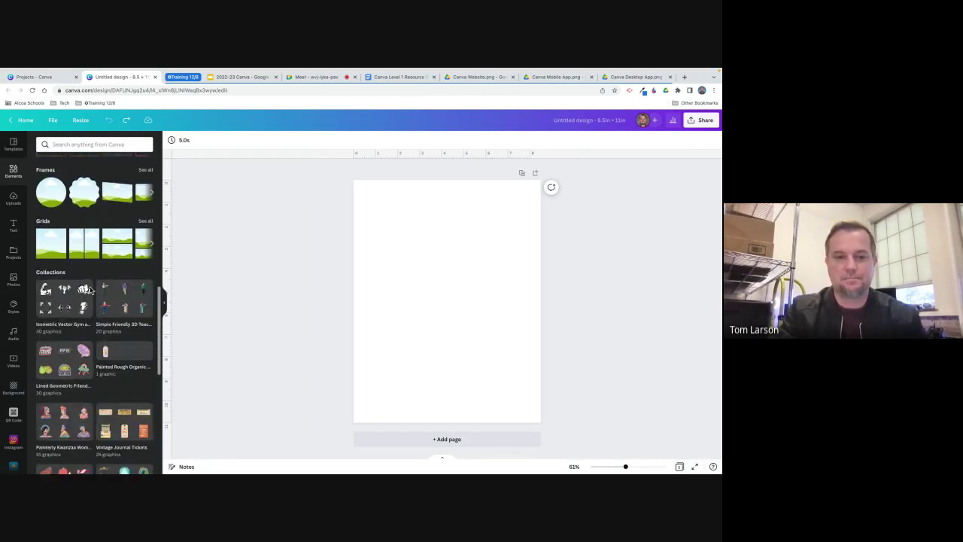
pyautogui.scroll(-20, 91, 290)
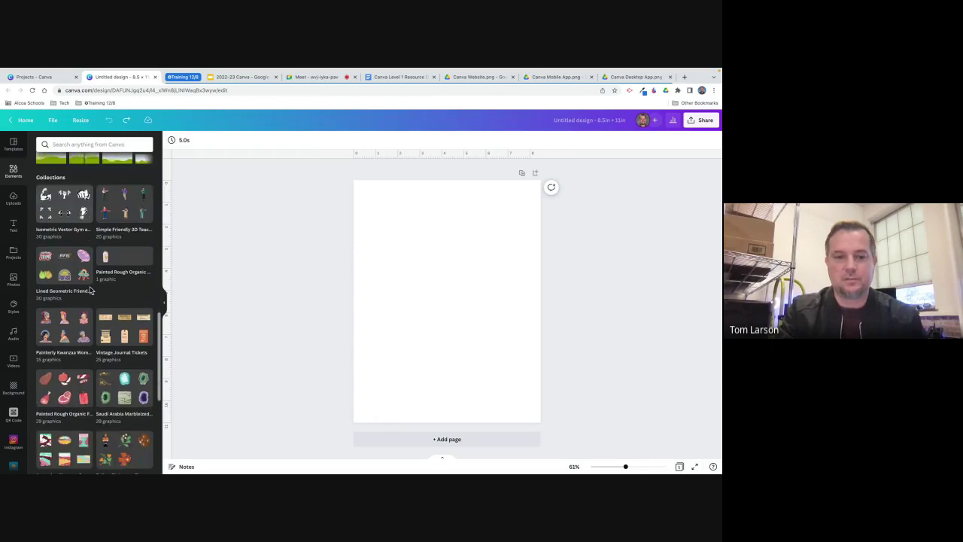
pyautogui.scroll(20, 89, 290)
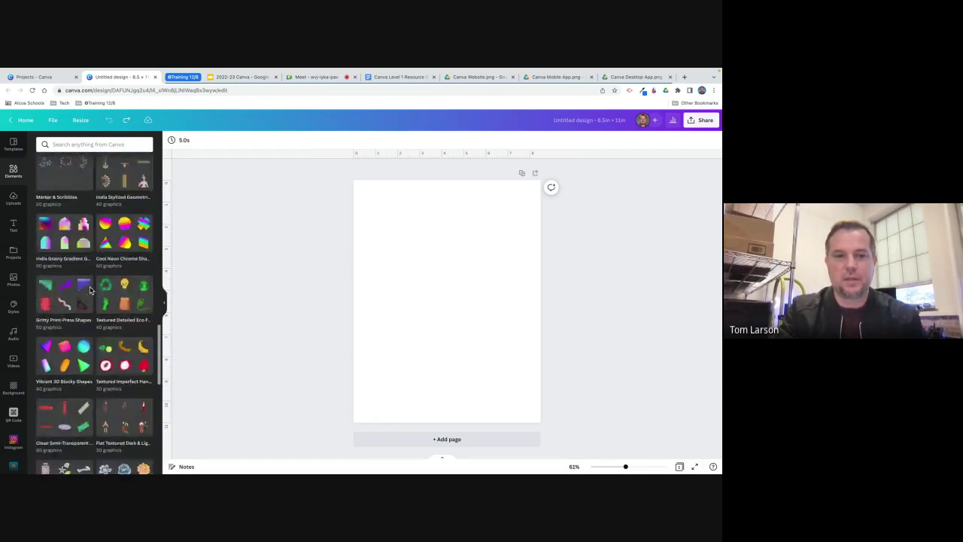
pyautogui.scroll(1, 90, 291)
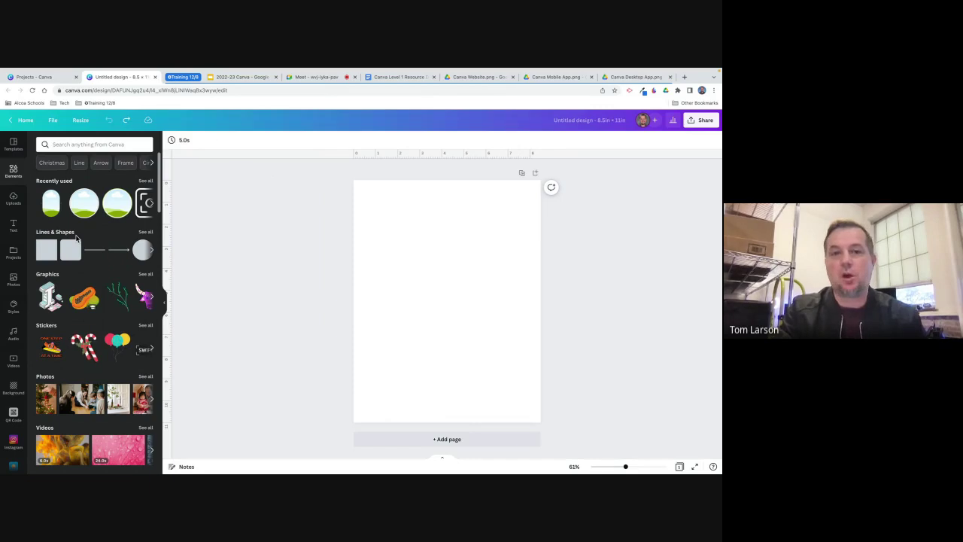
# Show the full Lines & Shapes collection and scroll through it.
pyautogui.click(146, 236)
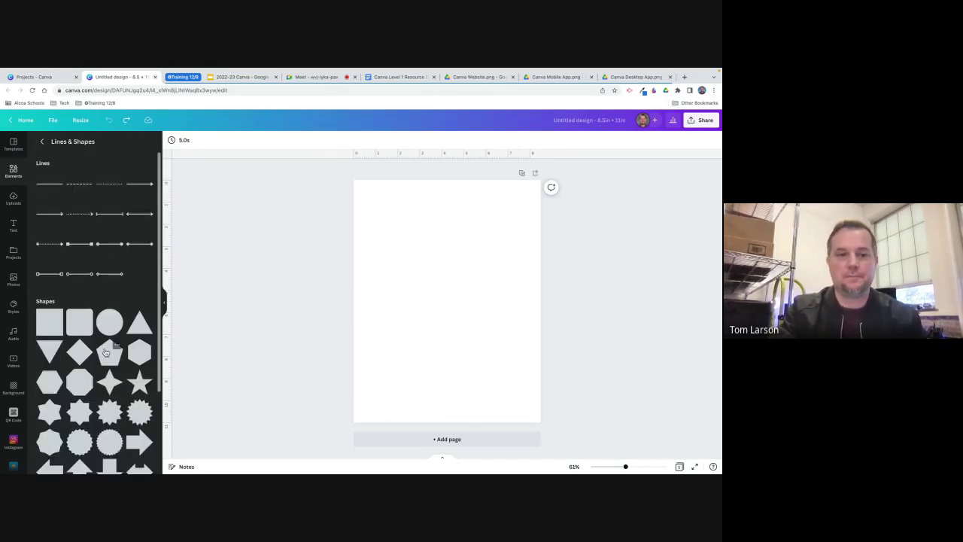
pyautogui.scroll(-1, 106, 350)
pyautogui.scroll(-5, 105, 350)
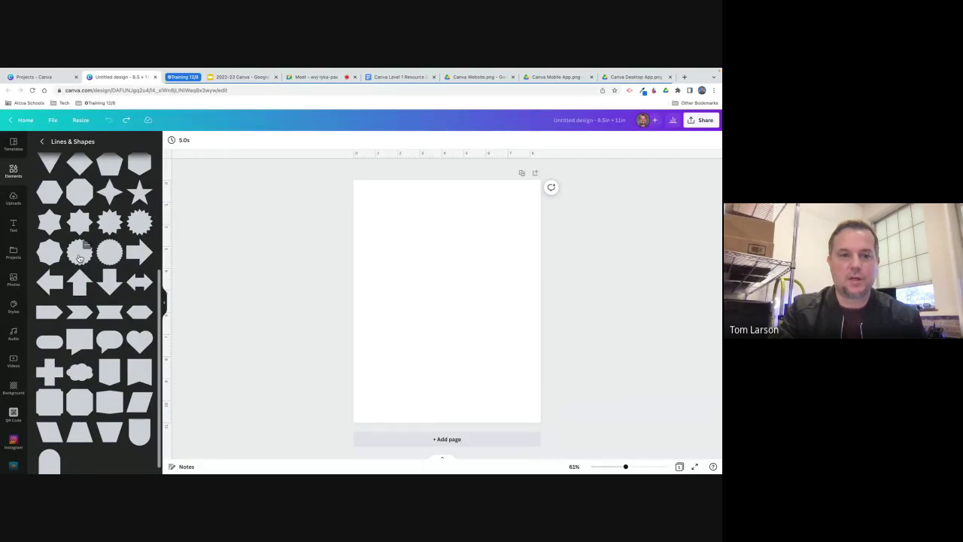
# Add a maroon starburst badge, enlarge it to about 4.7 × 4.7 in, and centre it near the top.
pyautogui.click(80, 253)
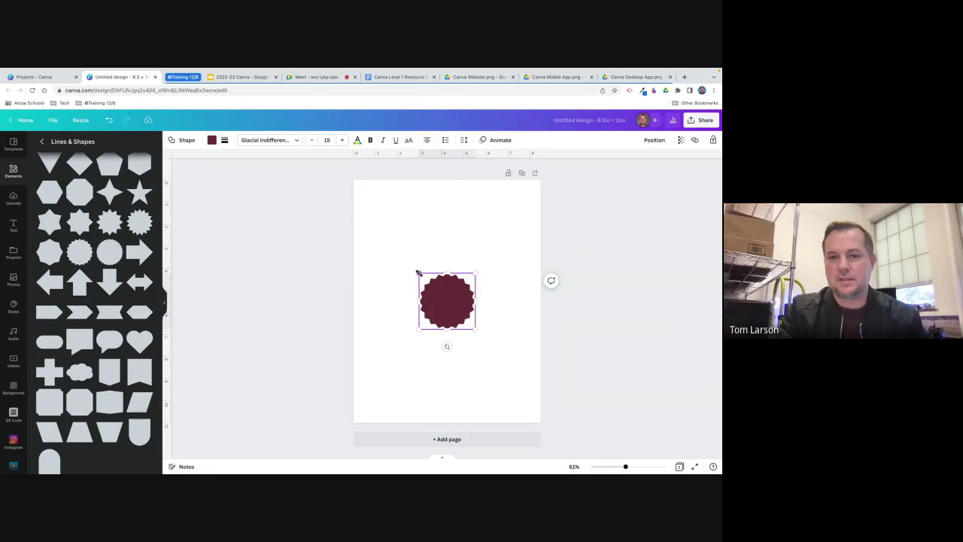
pyautogui.moveTo(419, 273); pyautogui.dragTo(399, 255)
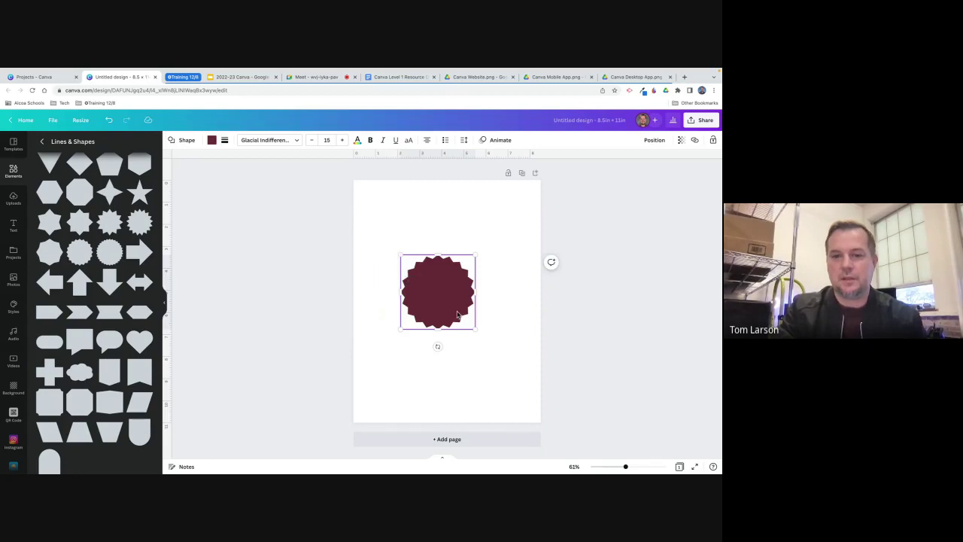
pyautogui.click(511, 299)
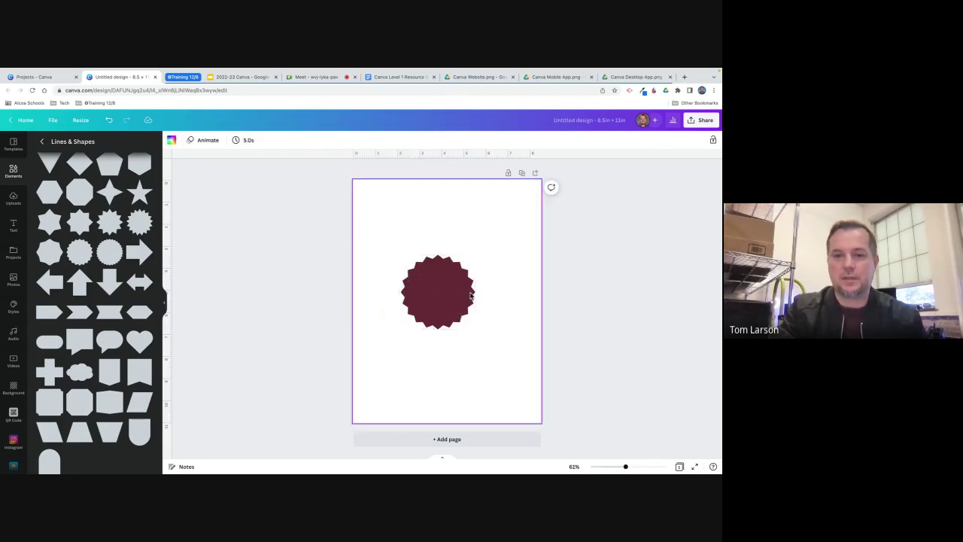
pyautogui.click(452, 294)
pyautogui.moveTo(452, 294)
pyautogui.mouseDown()
pyautogui.moveTo(490, 280)
pyautogui.moveTo(445, 286)
pyautogui.moveTo(423, 336)
pyautogui.moveTo(464, 315)
pyautogui.moveTo(429, 329)
pyautogui.moveTo(465, 304)
pyautogui.moveTo(420, 335)
pyautogui.moveTo(444, 294)
pyautogui.moveTo(447, 314)
pyautogui.moveTo(450, 296)
pyautogui.mouseUp()
pyautogui.click(450, 296)
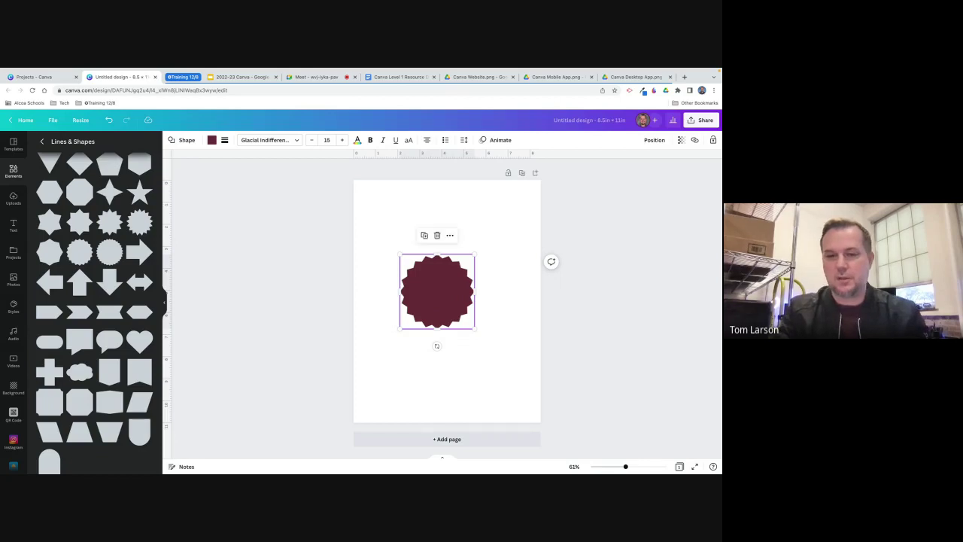
pyautogui.moveTo(451, 296); pyautogui.dragTo(451, 273)
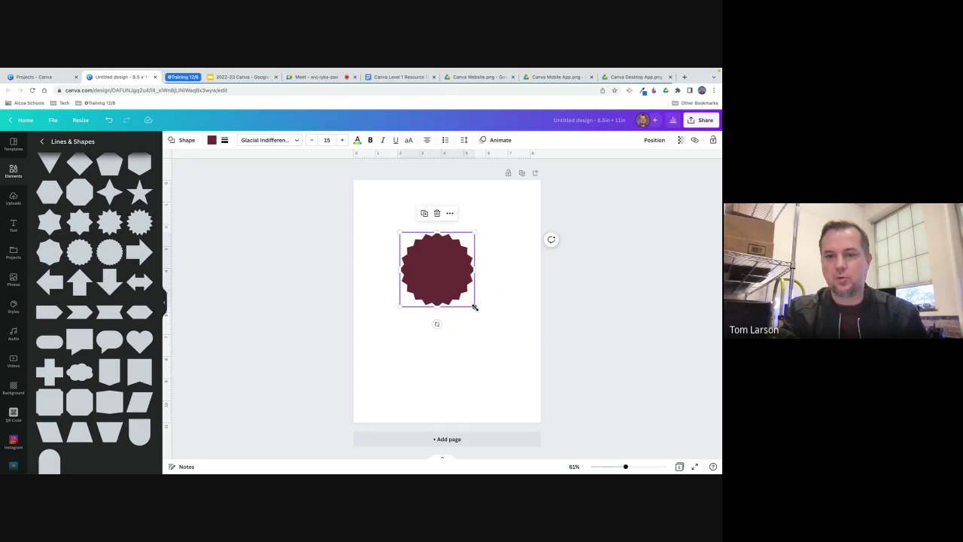
pyautogui.moveTo(475, 307); pyautogui.dragTo(489, 354)
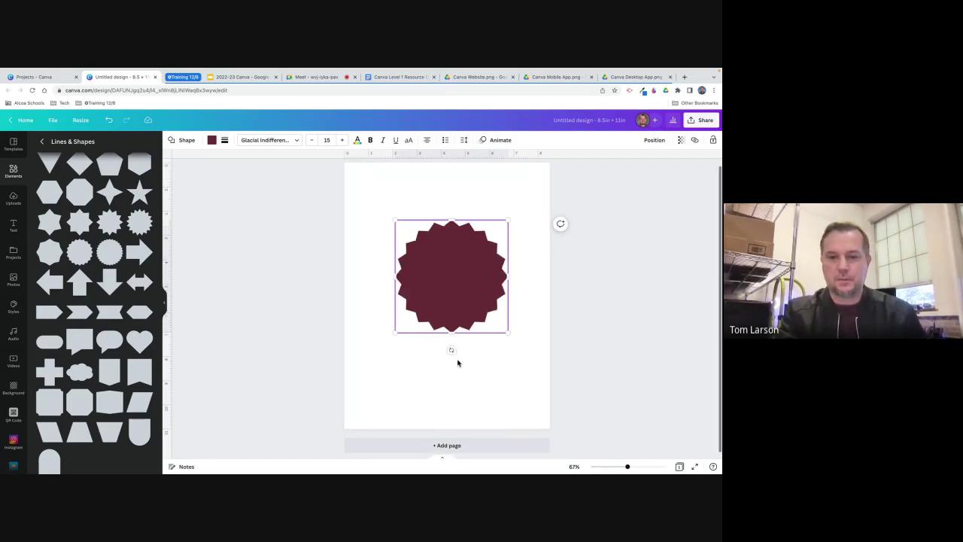
# Rotate the maroon starburst badge from 17° to about -12°.
pyautogui.keyDown('ctrl'); pyautogui.scroll(5, 457, 362); pyautogui.keyUp('ctrl')
pyautogui.keyDown('ctrl'); pyautogui.scroll(-5, 431, 394); pyautogui.keyUp('ctrl')
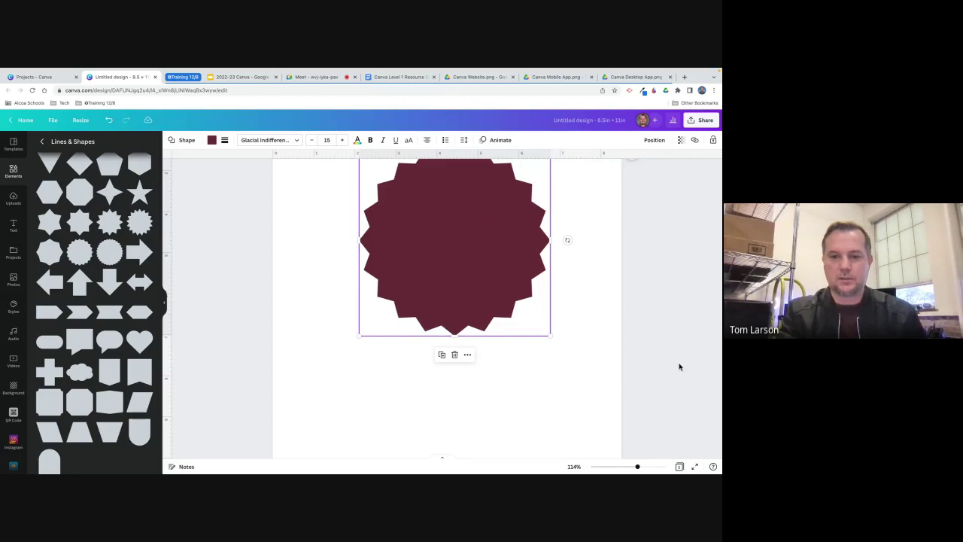
pyautogui.click(476, 396)
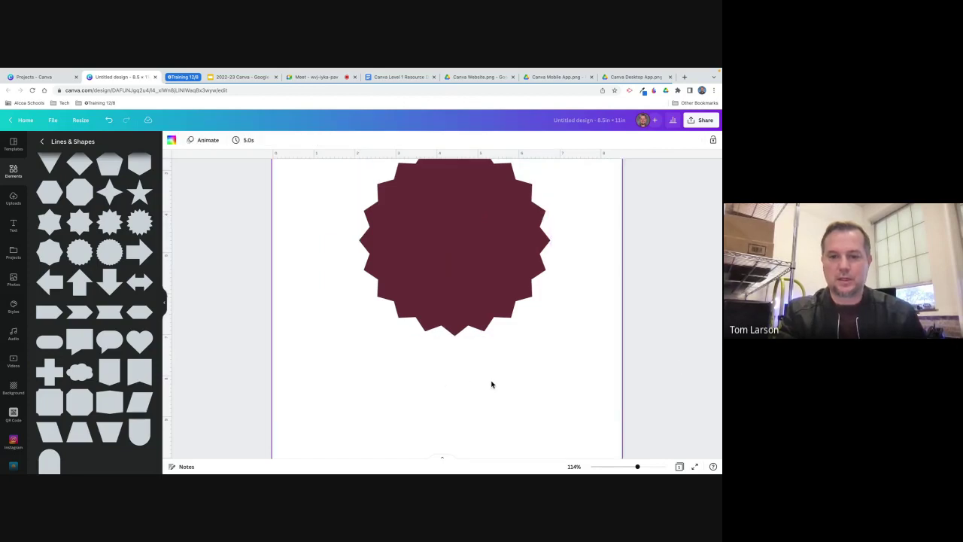
pyautogui.click(467, 309)
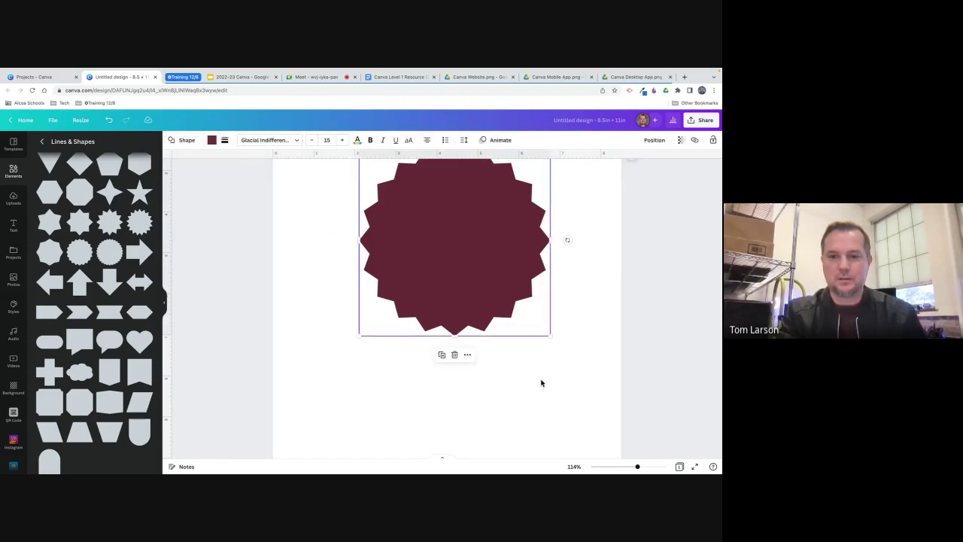
pyautogui.keyDown('ctrl'); pyautogui.scroll(-2, 540, 383); pyautogui.keyUp('ctrl')
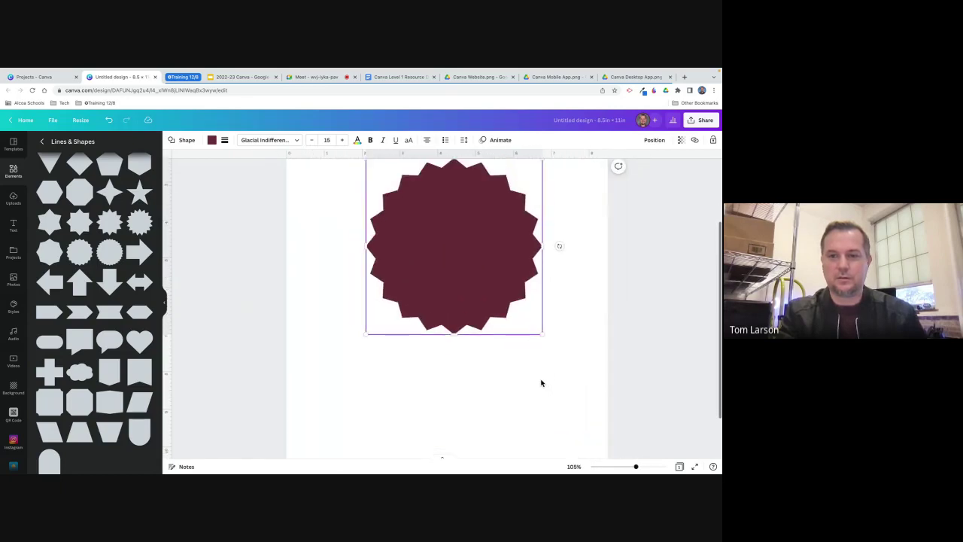
pyautogui.keyDown('ctrl'); pyautogui.scroll(-1, 540, 383); pyautogui.keyUp('ctrl')
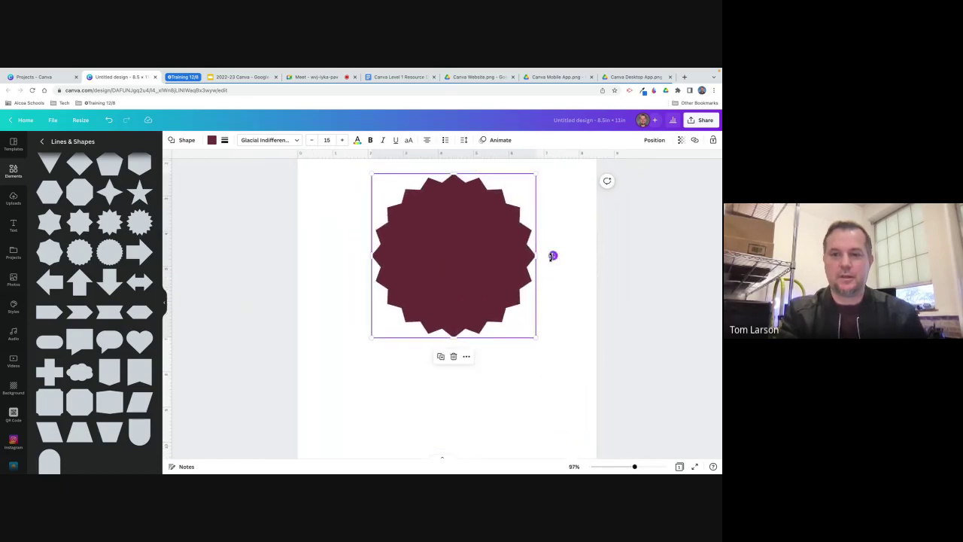
pyautogui.moveTo(539, 289); pyautogui.dragTo(535, 256)
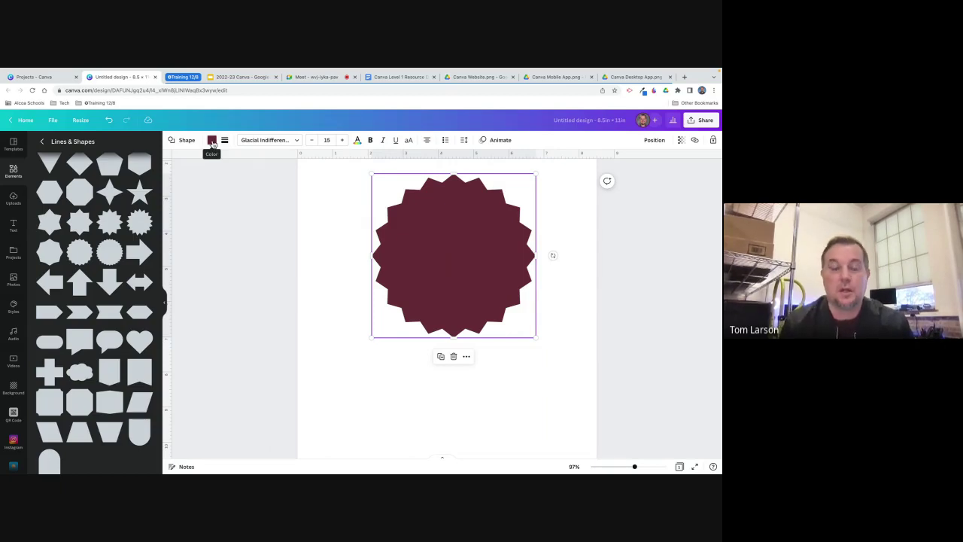
# Fill the starburst with a new custom gold colour, #E6B136.
pyautogui.click(212, 141)
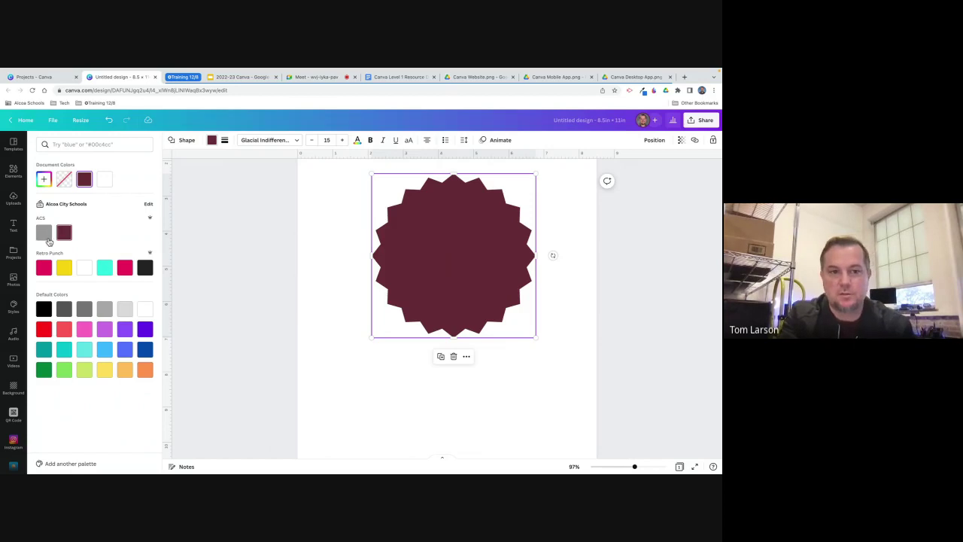
pyautogui.click(44, 180)
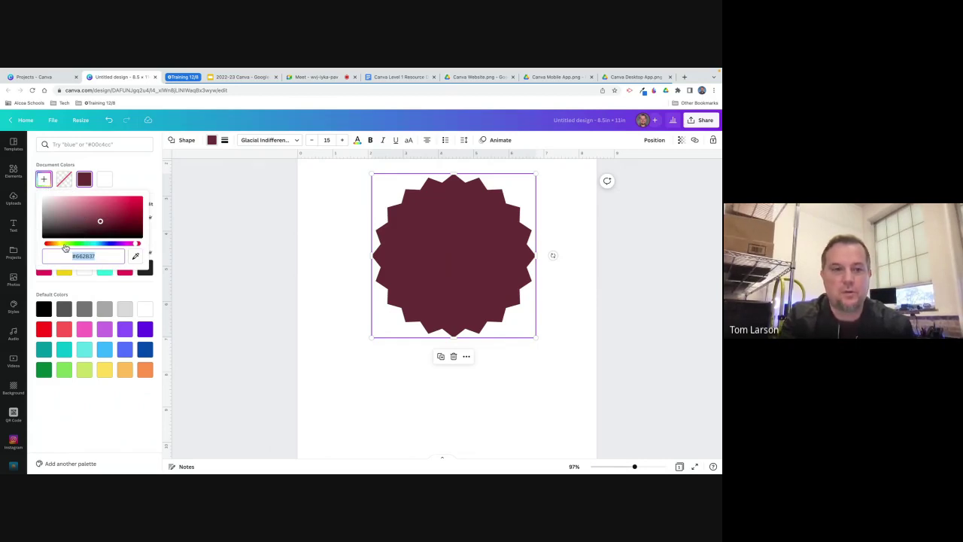
pyautogui.click(61, 247)
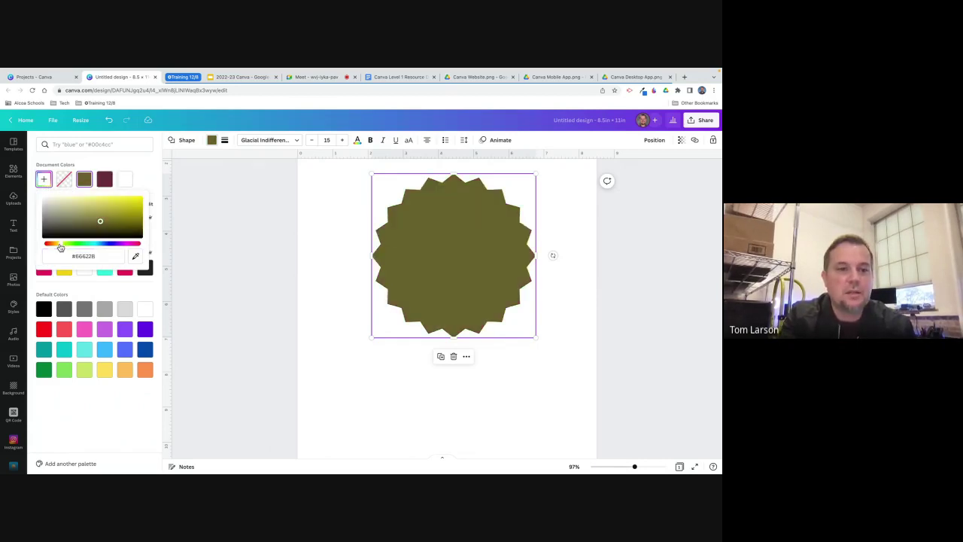
pyautogui.moveTo(61, 247); pyautogui.dragTo(59, 247)
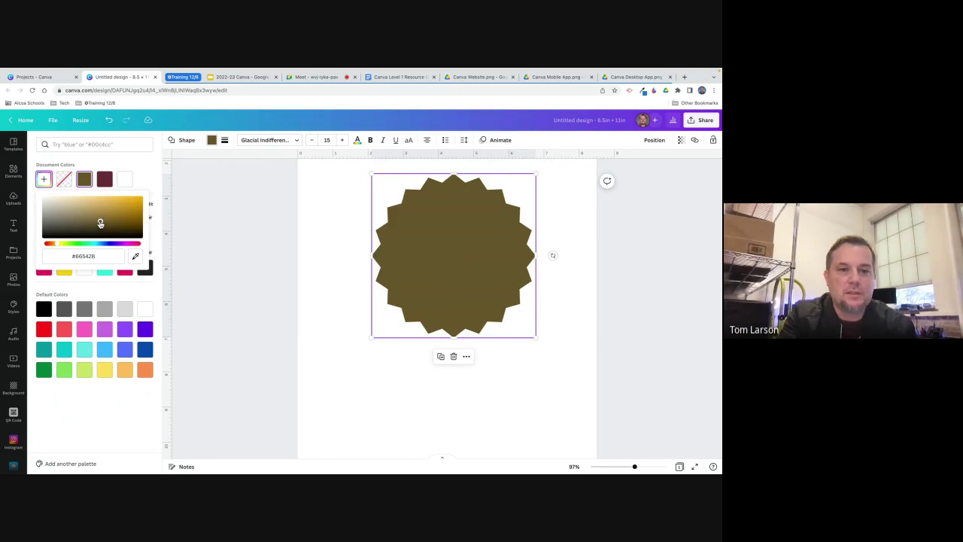
pyautogui.moveTo(100, 223); pyautogui.dragTo(117, 199)
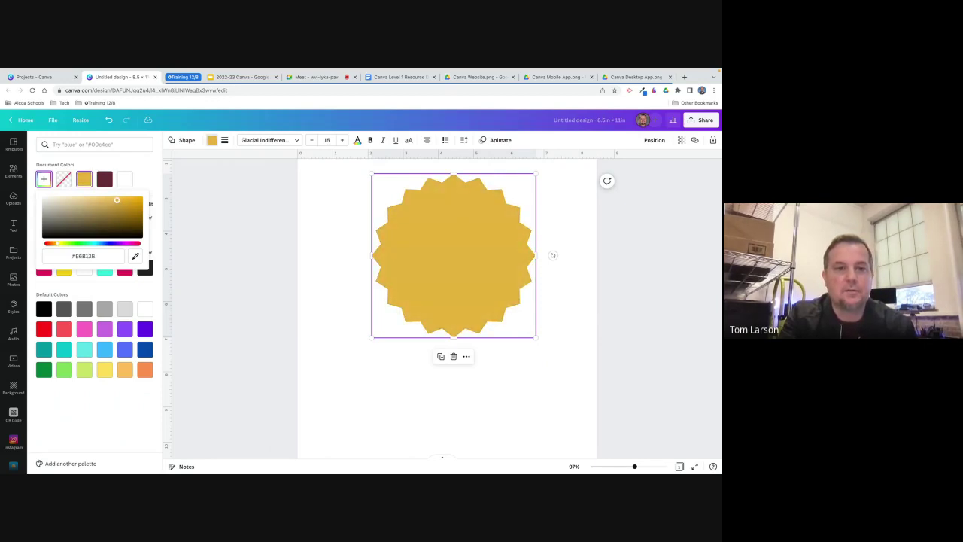
pyautogui.click(153, 192)
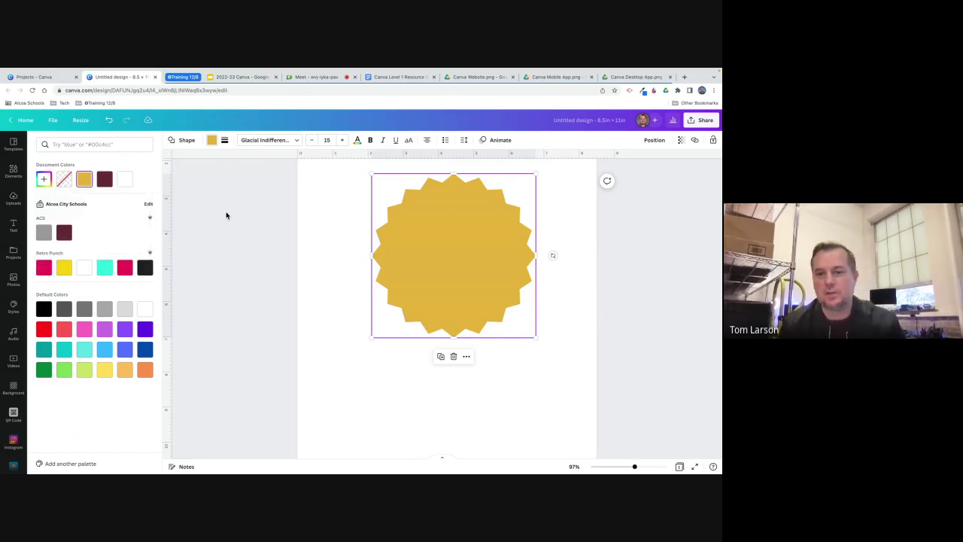
pyautogui.click(224, 142)
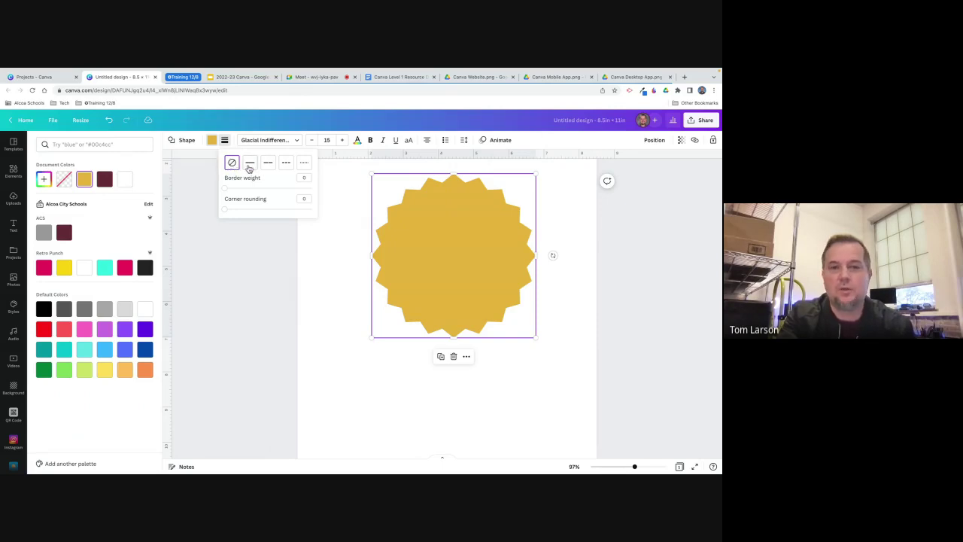
pyautogui.click(250, 164)
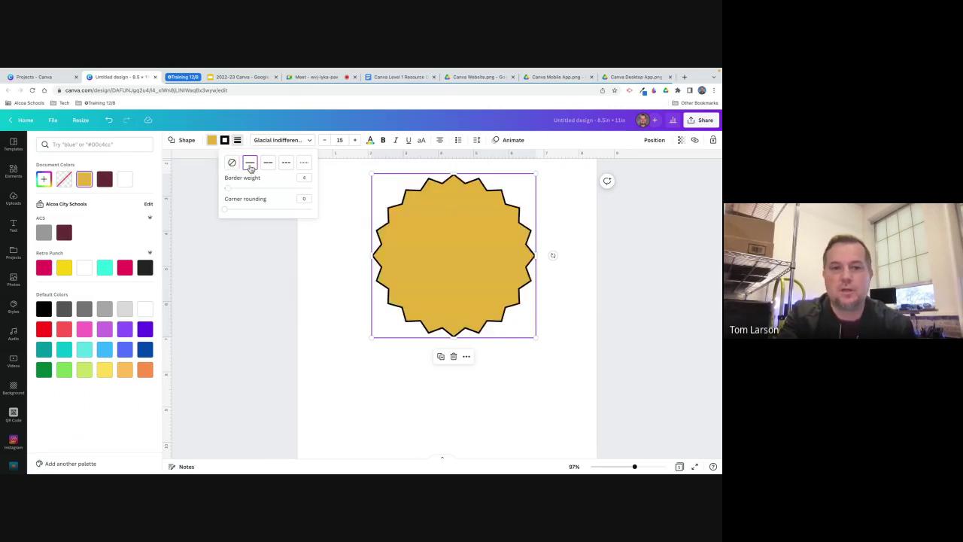
pyautogui.moveTo(227, 188)
pyautogui.mouseDown()
pyautogui.moveTo(249, 192)
pyautogui.moveTo(236, 193)
pyautogui.mouseUp()
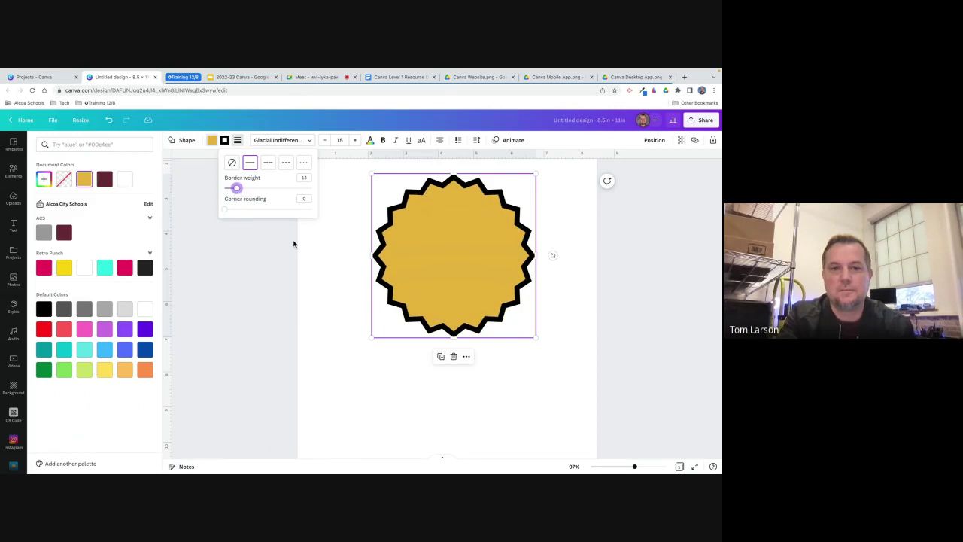
pyautogui.click(304, 163)
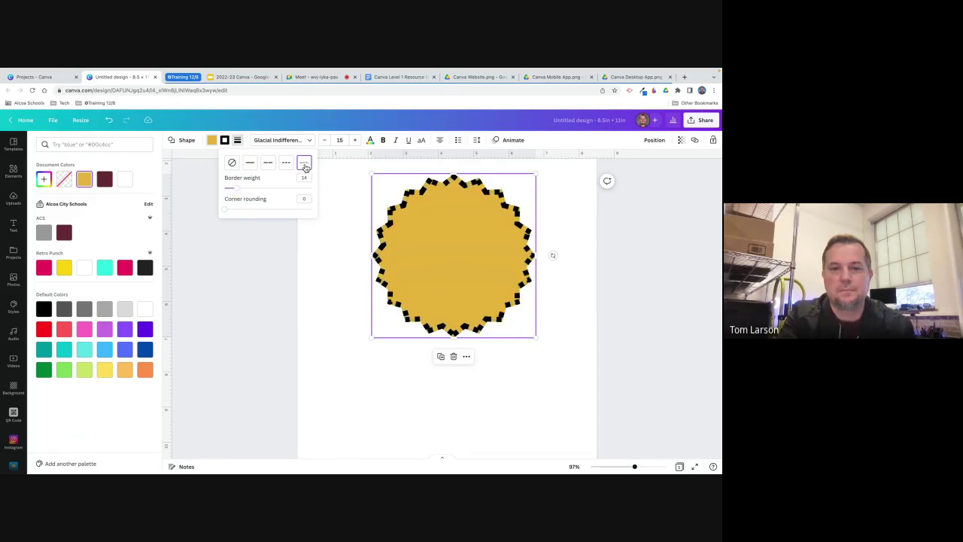
pyautogui.click(250, 163)
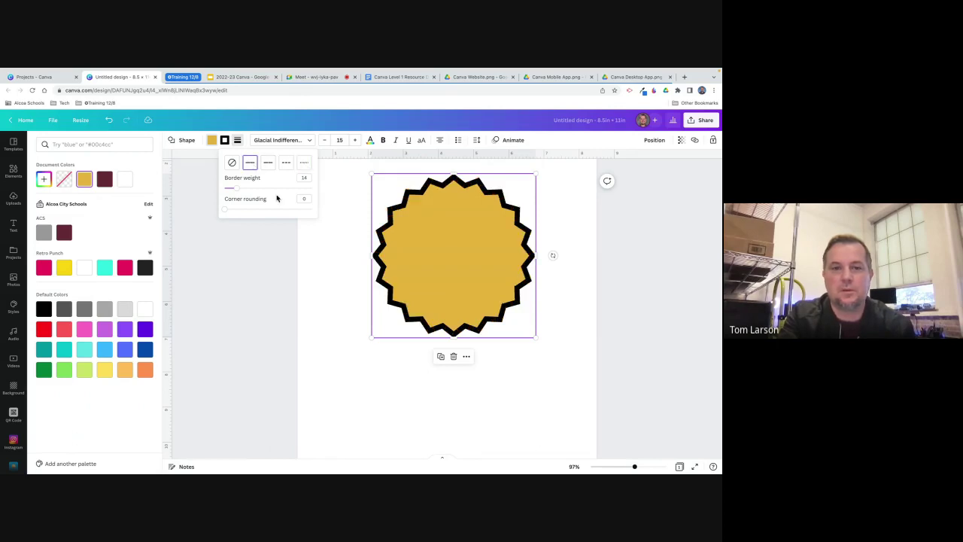
pyautogui.click(232, 163)
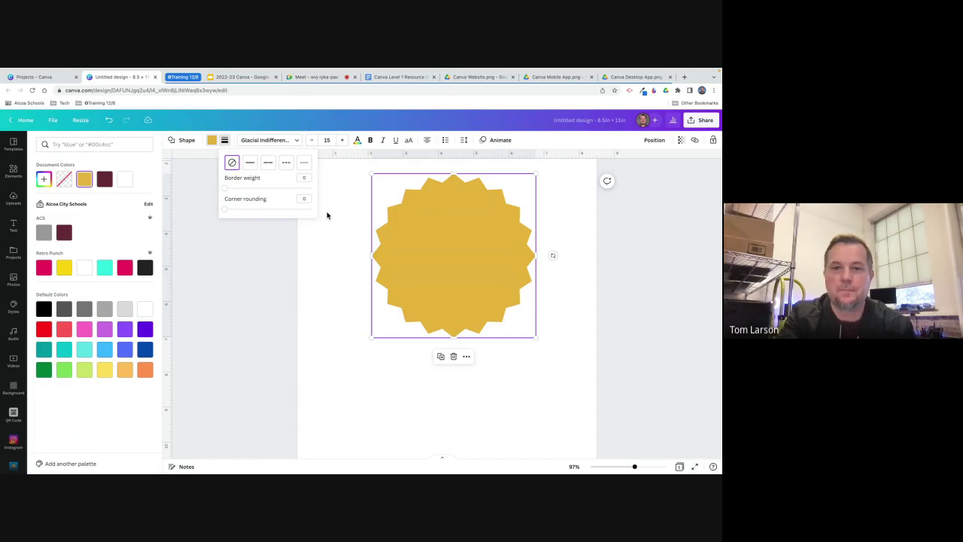
# Close the border options, nudge the gold starburst lower-left, then remove it from the page.
pyautogui.press('Escape')
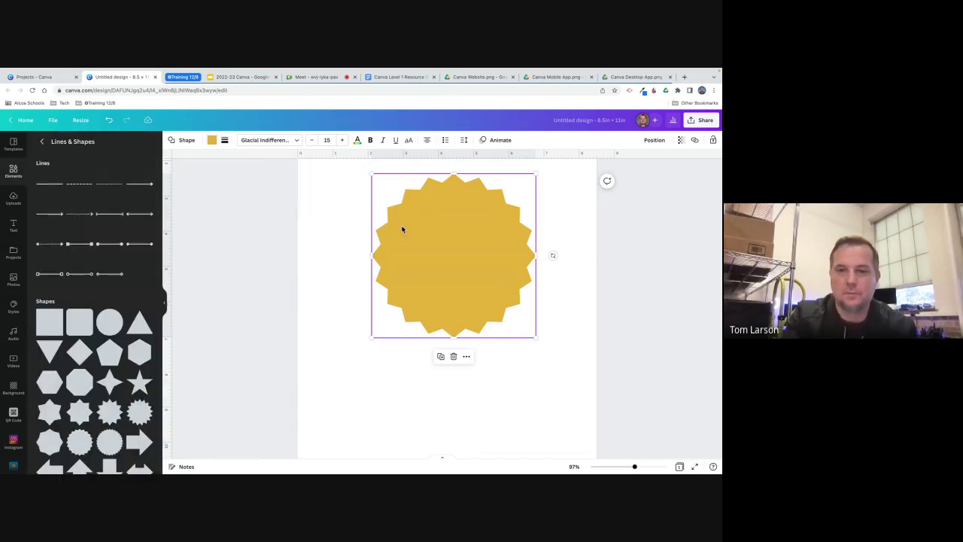
pyautogui.moveTo(440, 246); pyautogui.dragTo(435, 269)
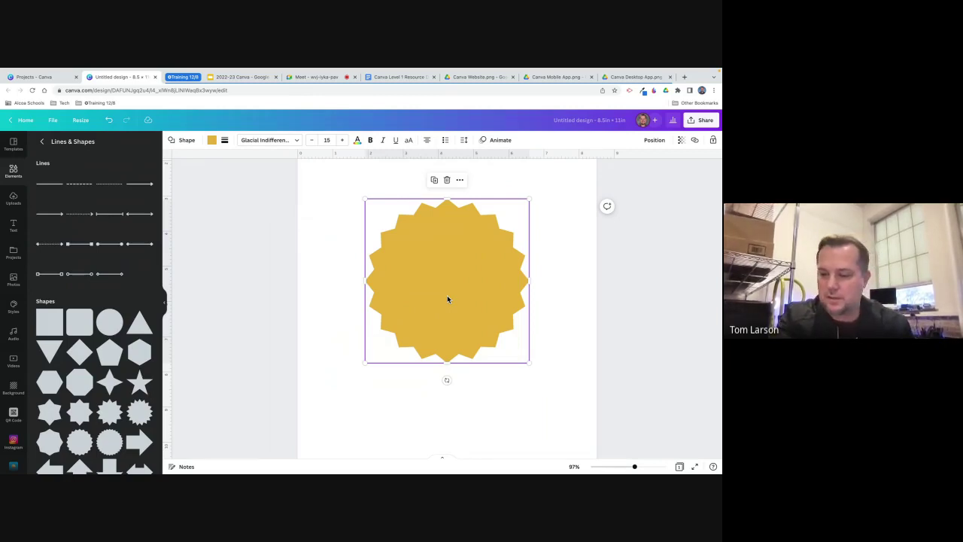
pyautogui.press('Delete')
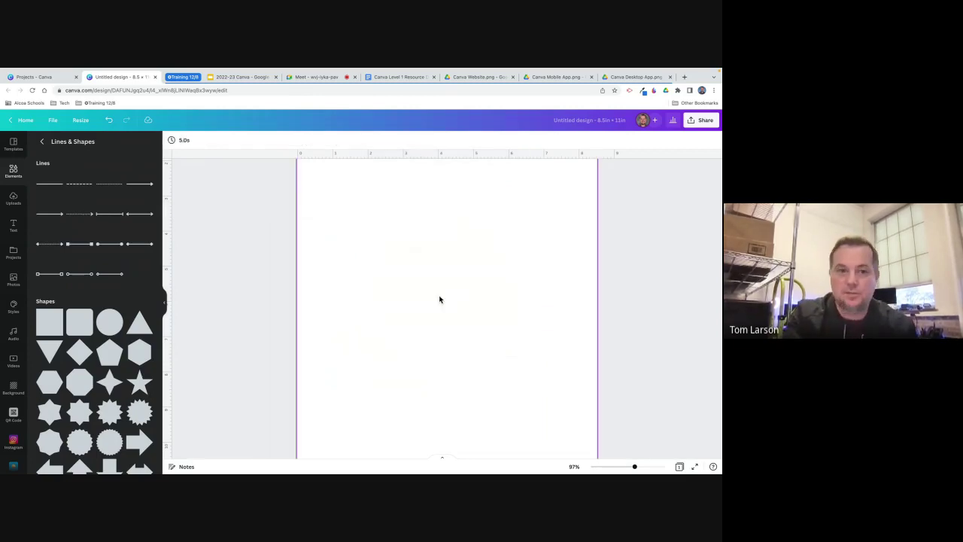
# Add a League Spartan heading reading 'TEXT BOX' and enlarge it to size 76.7 mid-page.
pyautogui.click(13, 226)
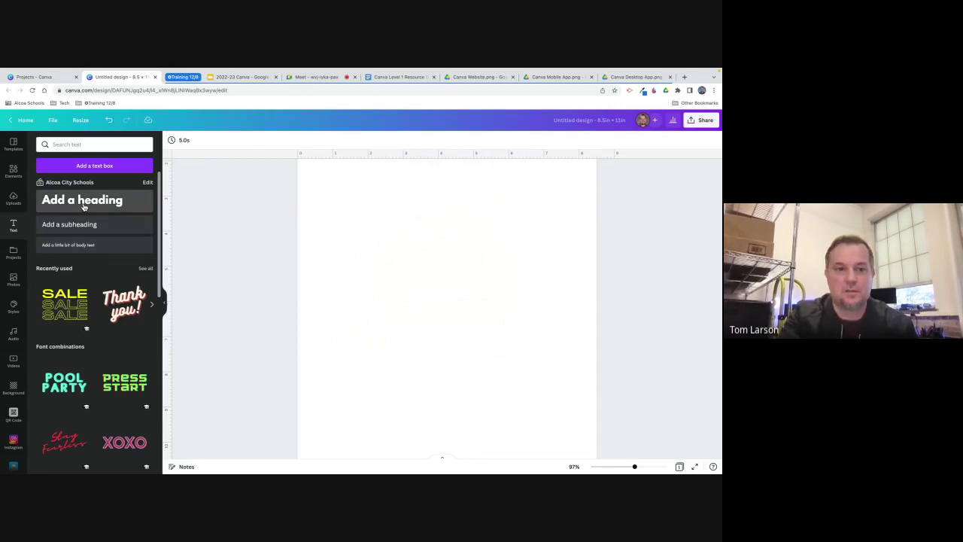
pyautogui.click(83, 207)
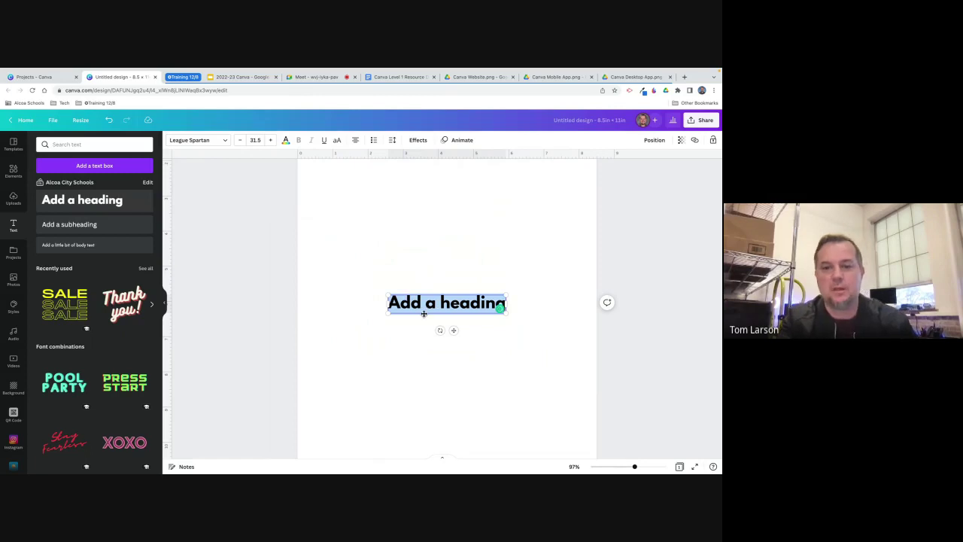
pyautogui.write('T')
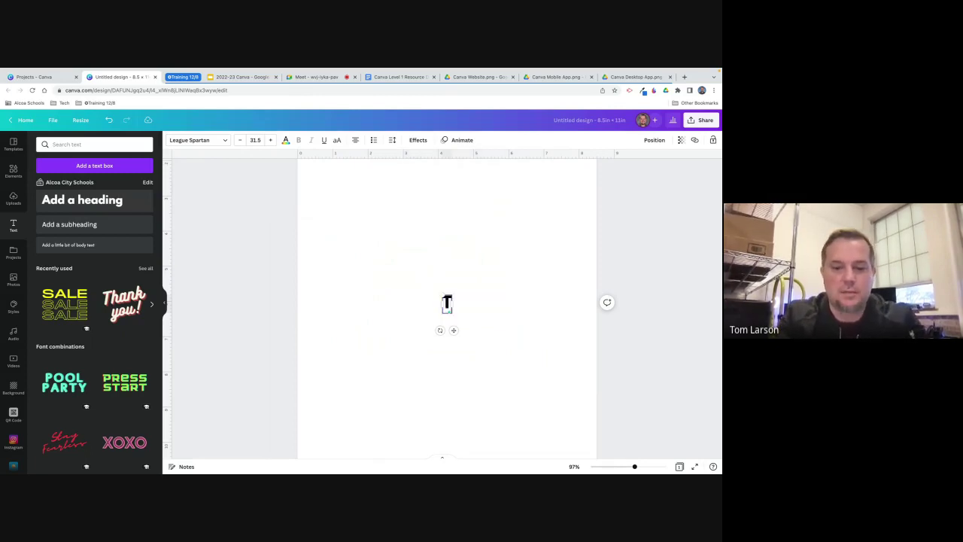
pyautogui.write('EXT BOX')
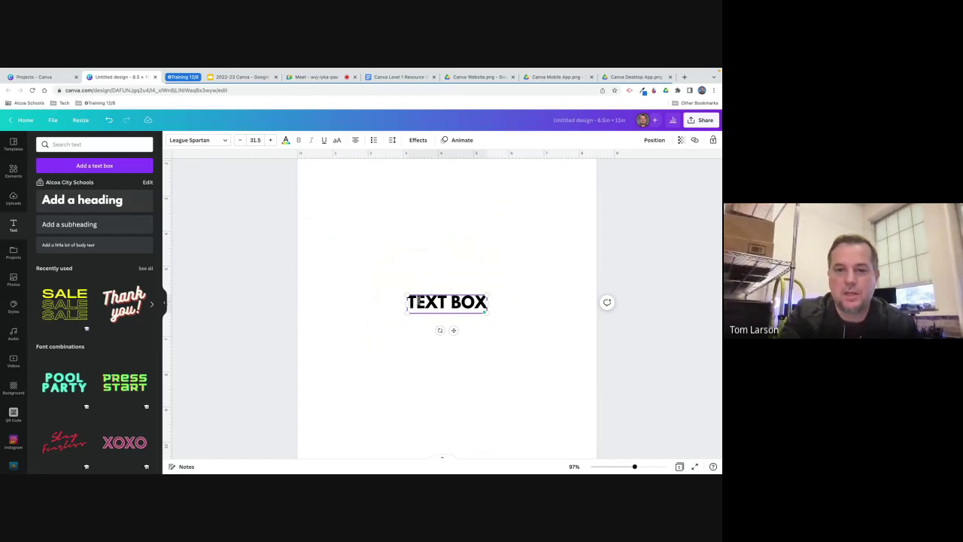
pyautogui.moveTo(405, 295); pyautogui.dragTo(334, 280)
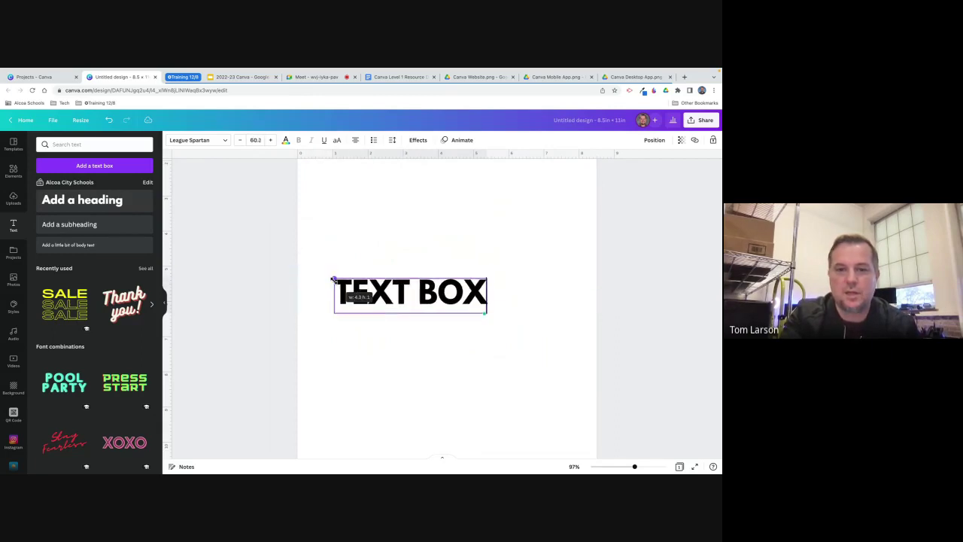
pyautogui.moveTo(486, 277); pyautogui.dragTo(524, 262)
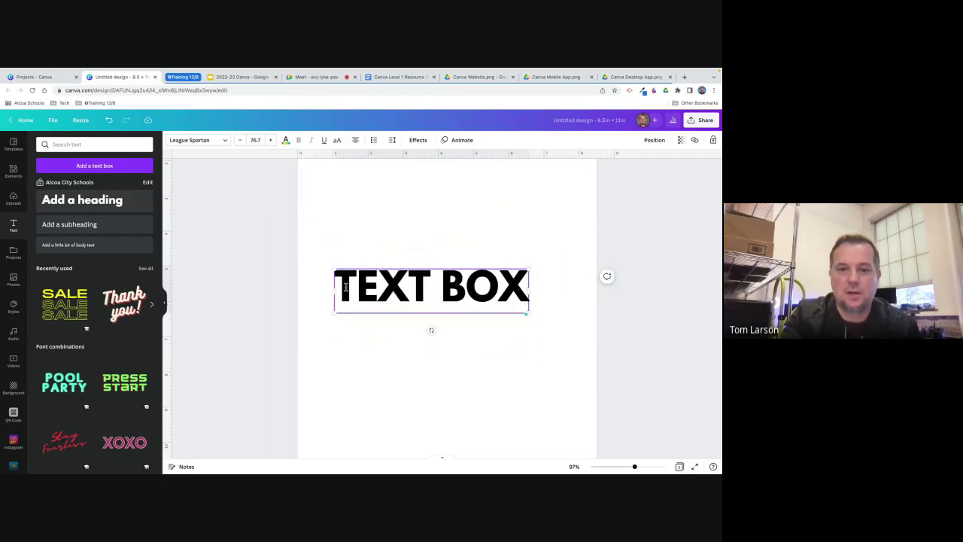
pyautogui.moveTo(339, 289); pyautogui.dragTo(530, 298)
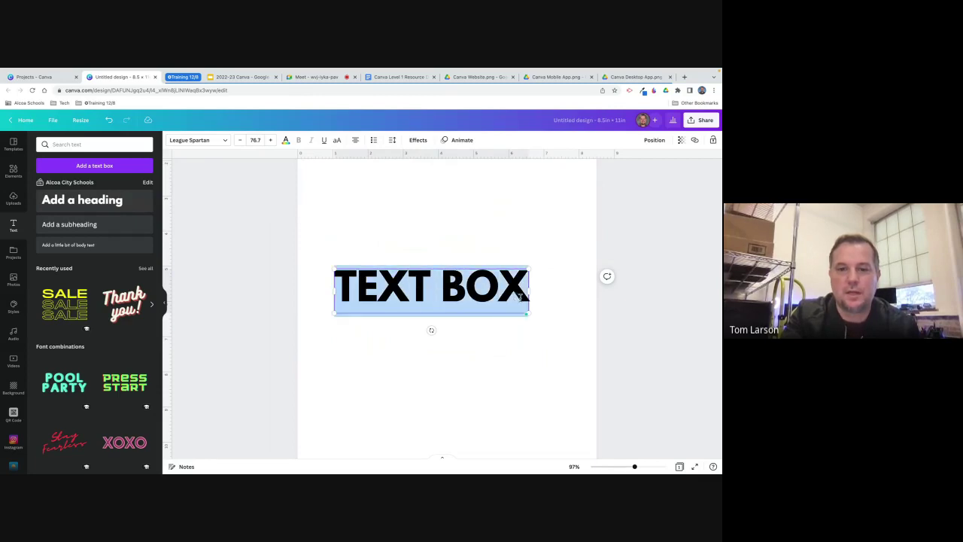
# Set the TEXT BOX heading's font size to 85.7.
pyautogui.click(270, 140)
pyautogui.click(270, 141)
pyautogui.click(270, 141)
pyautogui.click(270, 141)
pyautogui.click(270, 140)
pyautogui.click(270, 141)
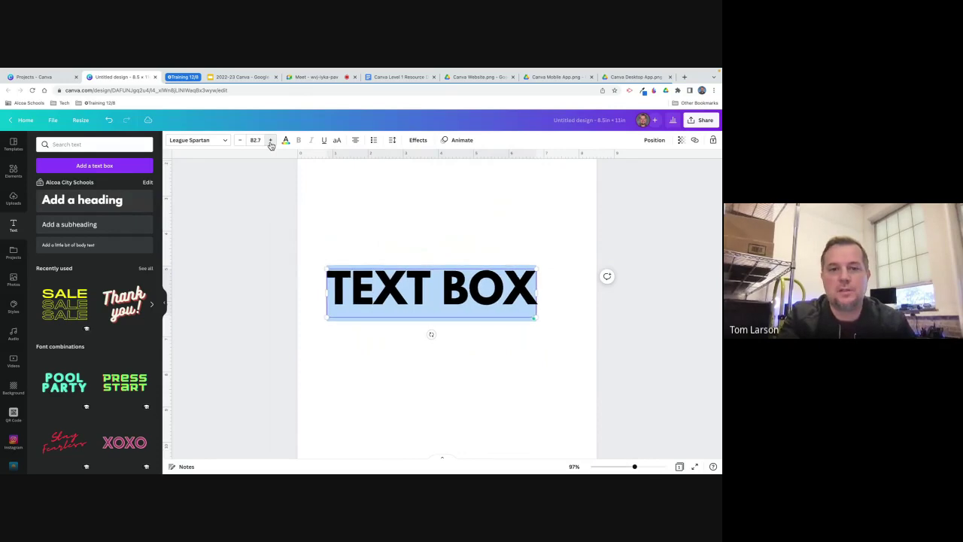
pyautogui.click(271, 141)
pyautogui.click(271, 141)
pyautogui.click(270, 141)
pyautogui.click(270, 141)
pyautogui.click(270, 141)
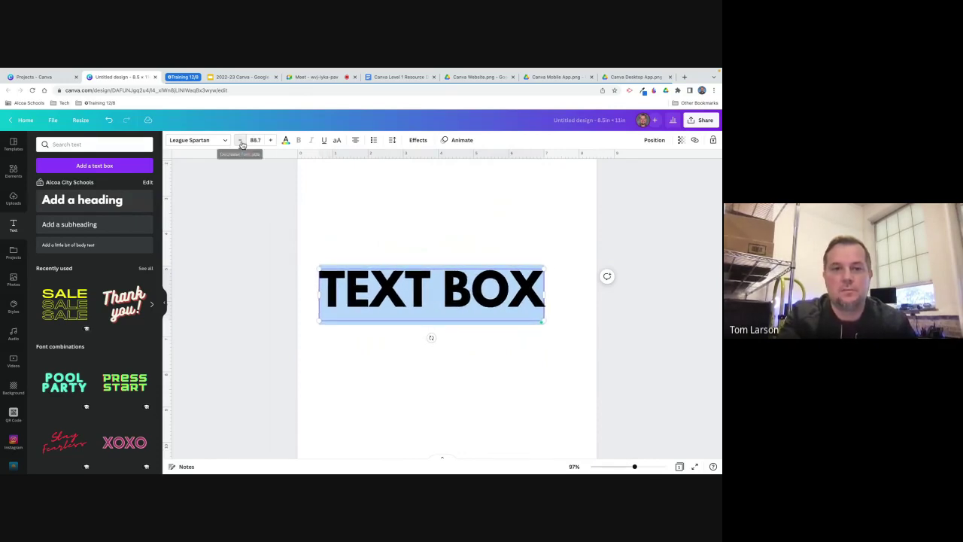
pyautogui.click(239, 140)
pyautogui.click(239, 140)
pyautogui.click(240, 140)
pyautogui.click(239, 140)
pyautogui.click(239, 140)
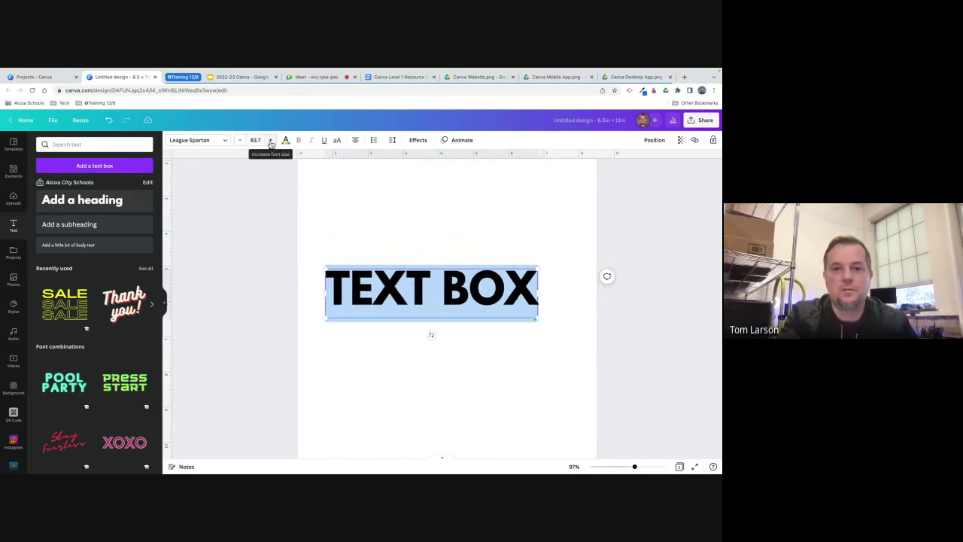
pyautogui.click(270, 141)
pyautogui.click(271, 140)
pyautogui.click(270, 141)
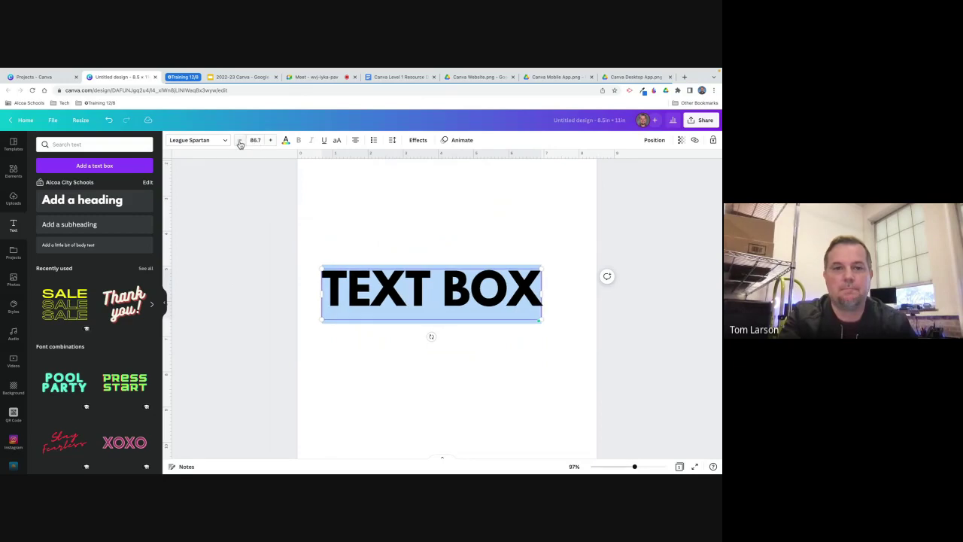
pyautogui.click(240, 141)
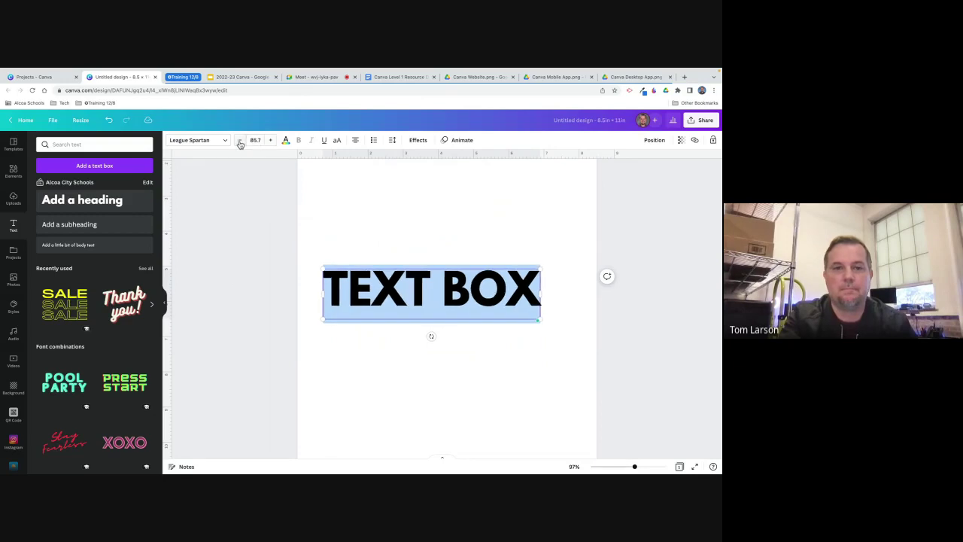
# Make the TEXT BOX text yellow and shift it slightly to the right.
pyautogui.click(286, 141)
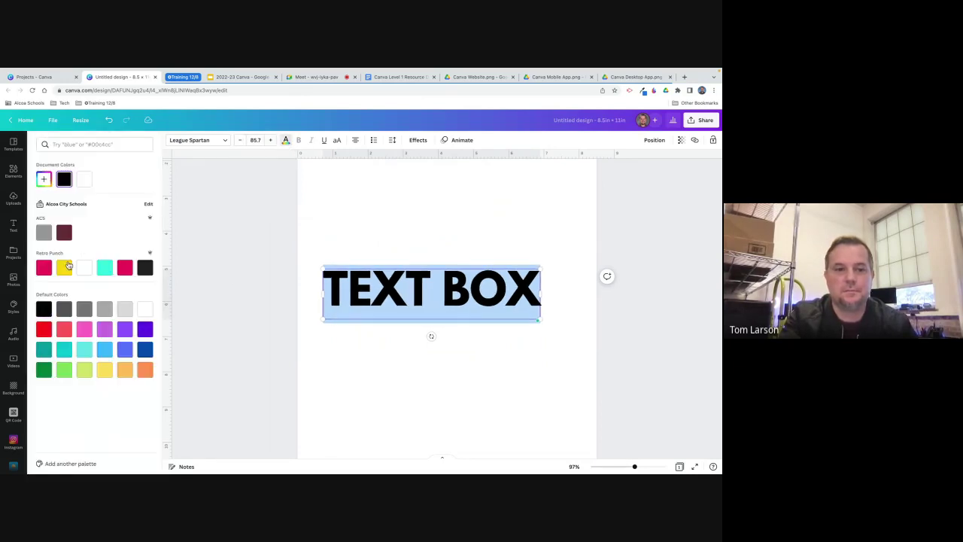
pyautogui.click(64, 267)
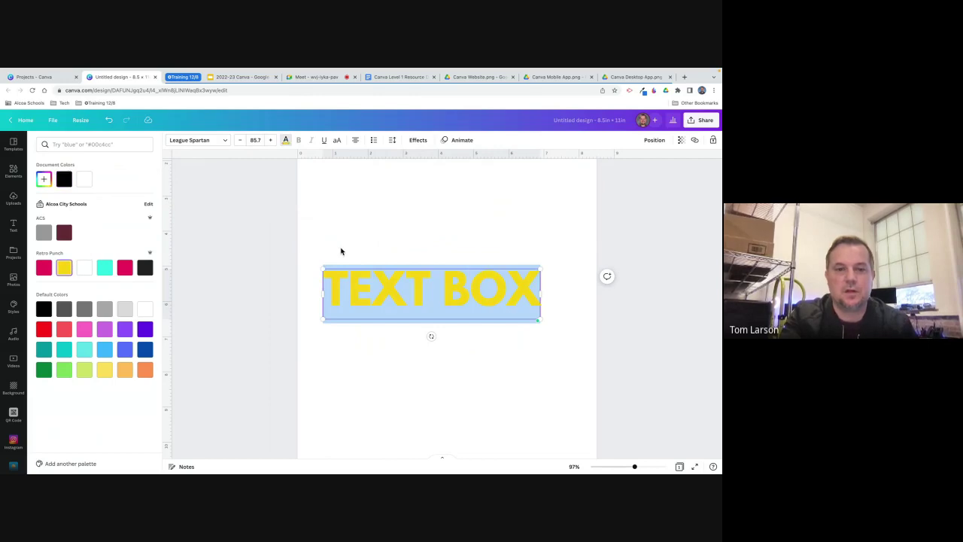
pyautogui.press('Escape')
pyautogui.click(366, 379)
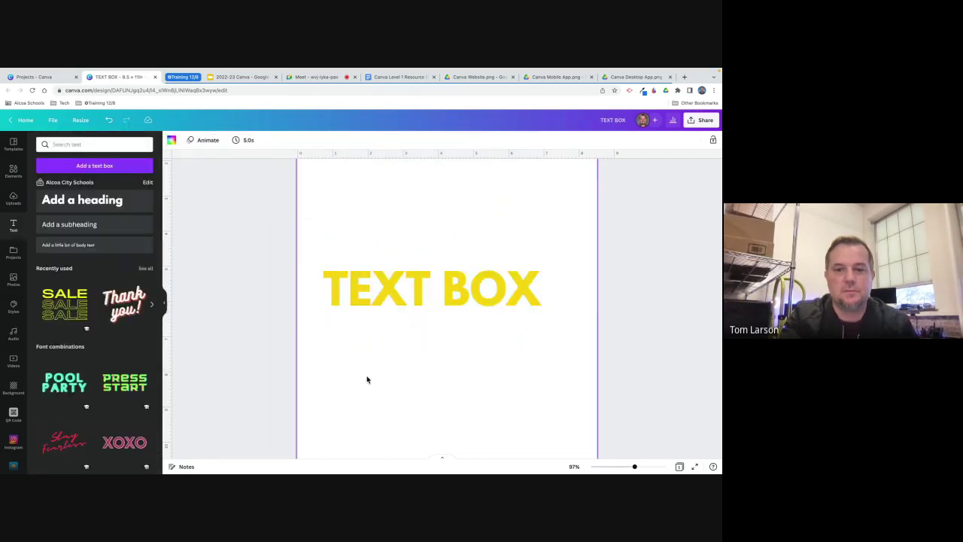
pyautogui.moveTo(399, 304); pyautogui.dragTo(411, 301)
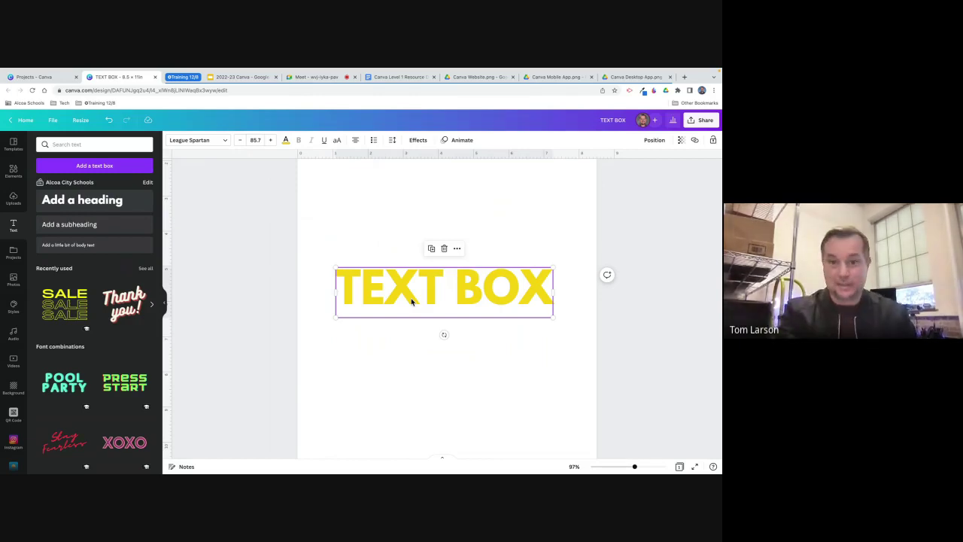
# Delete the yellow TEXT BOX heading from the page.
pyautogui.click(396, 371)
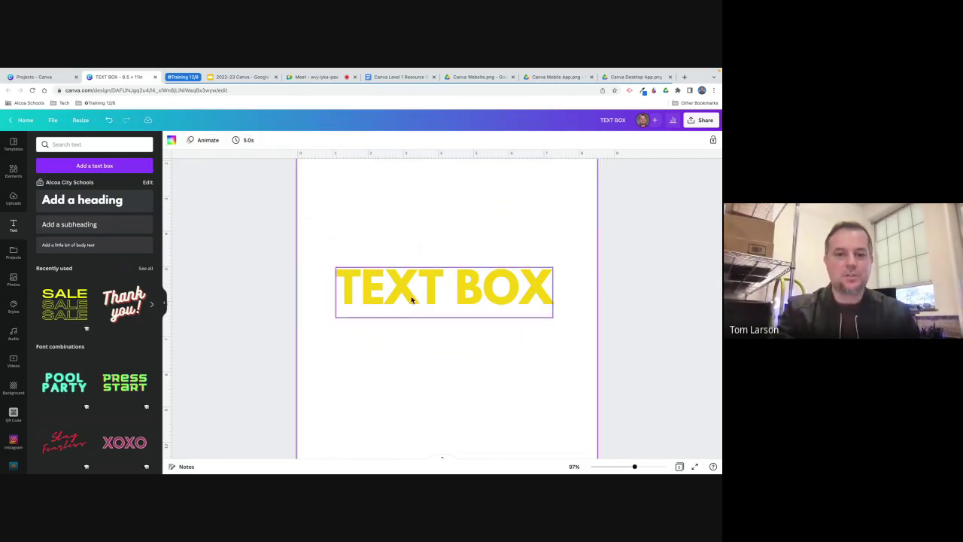
pyautogui.click(412, 300)
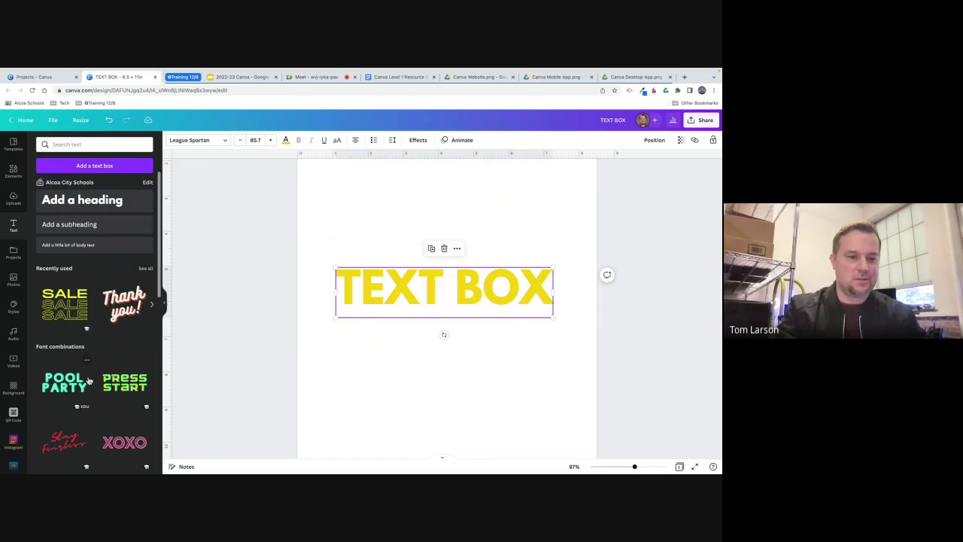
pyautogui.scroll(-2, 87, 376)
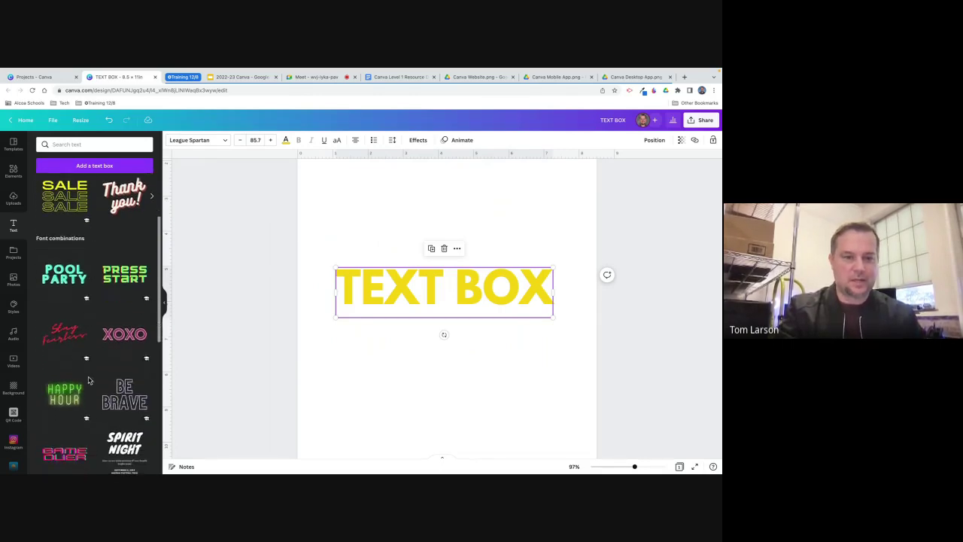
pyautogui.click(328, 359)
pyautogui.click(393, 302)
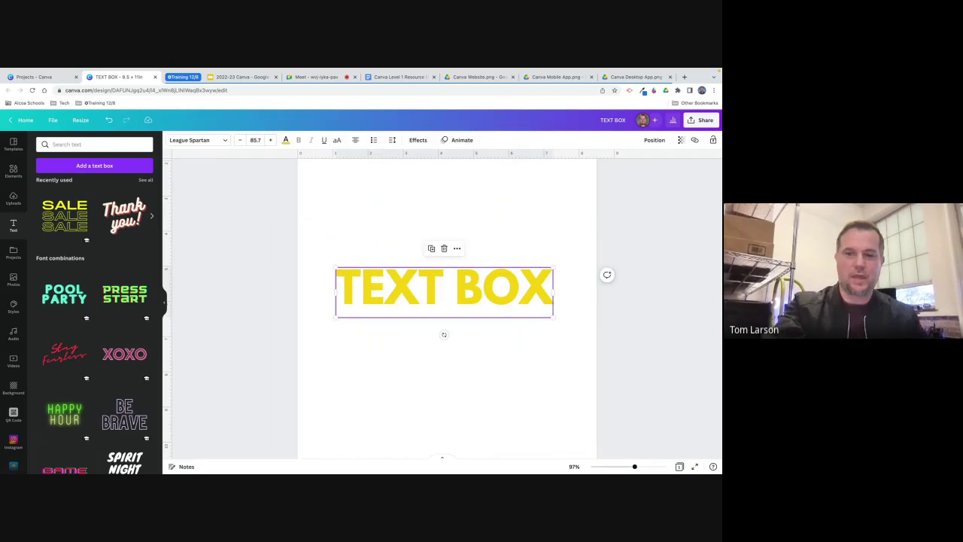
pyautogui.press('Delete')
# Add the purple PLAY text template from the Text panel's font combinations.
pyautogui.scroll(-5, 113, 329)
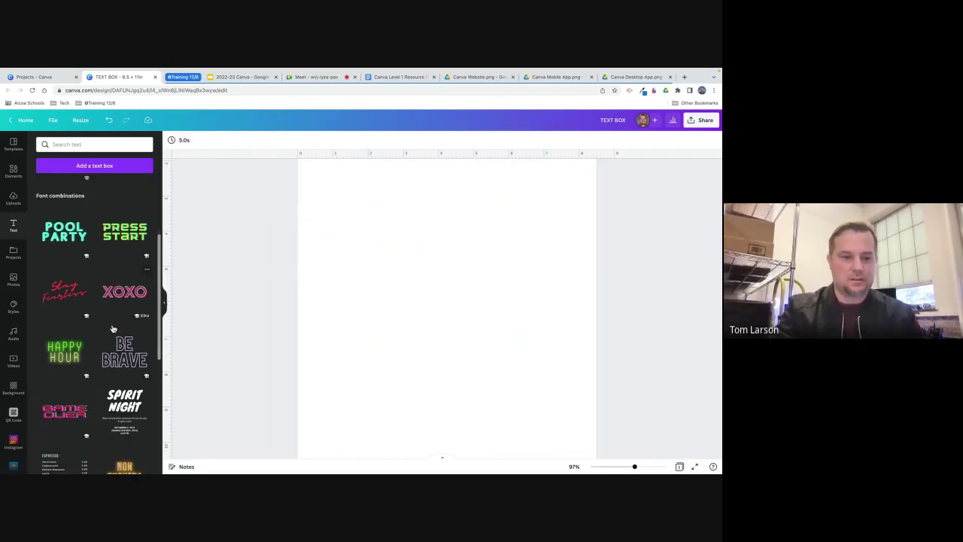
pyautogui.scroll(-5, 113, 329)
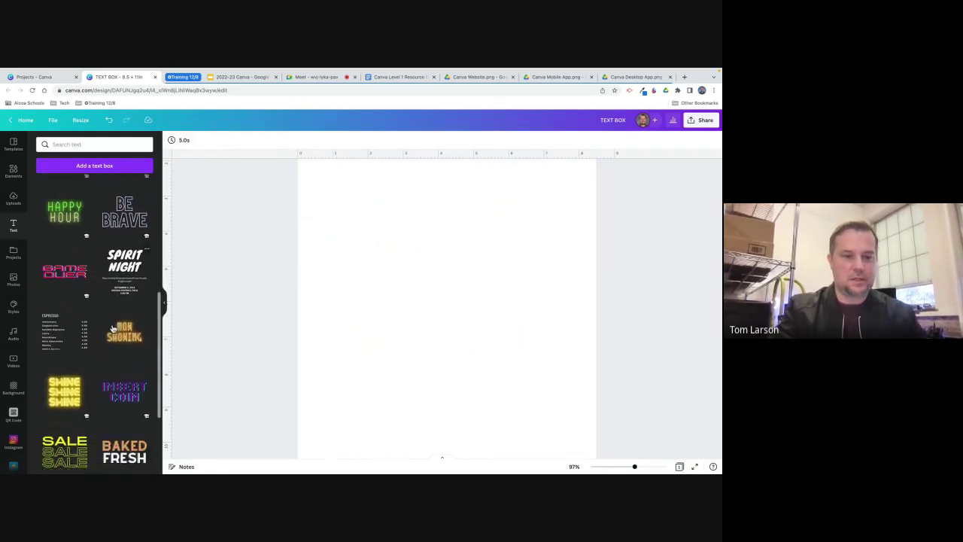
pyautogui.scroll(-5, 112, 329)
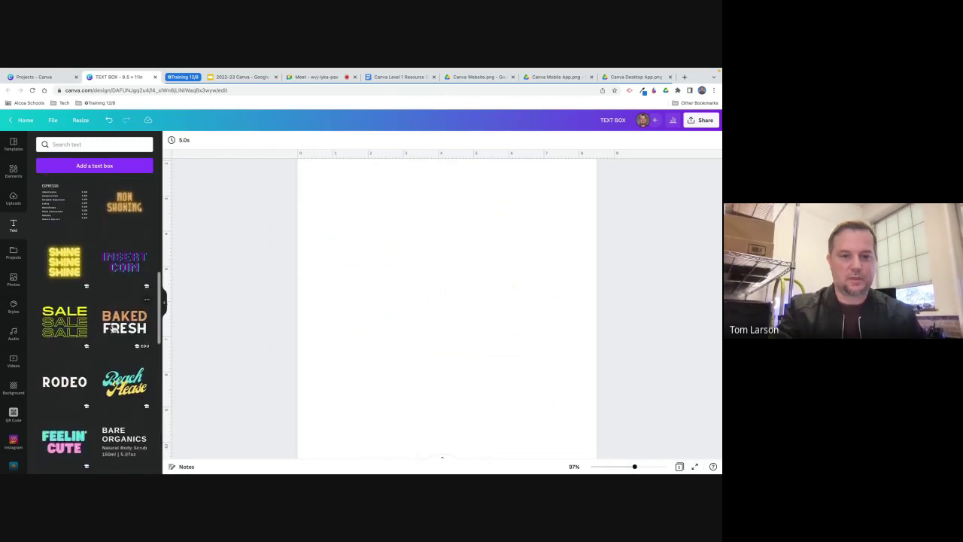
pyautogui.scroll(-3, 111, 329)
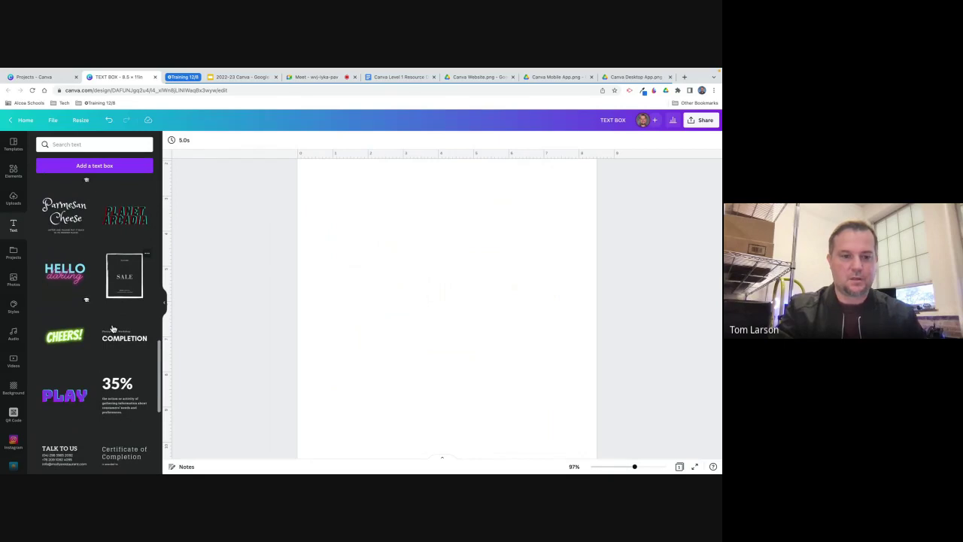
pyautogui.click(69, 403)
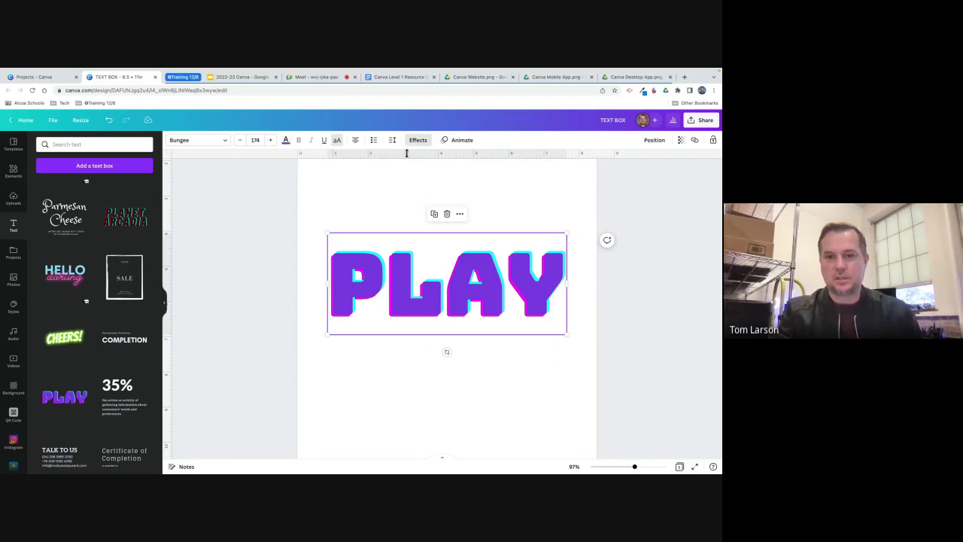
# Recolour the PLAY text to the dark maroon ACS brand swatch and show its text effects.
pyautogui.click(286, 141)
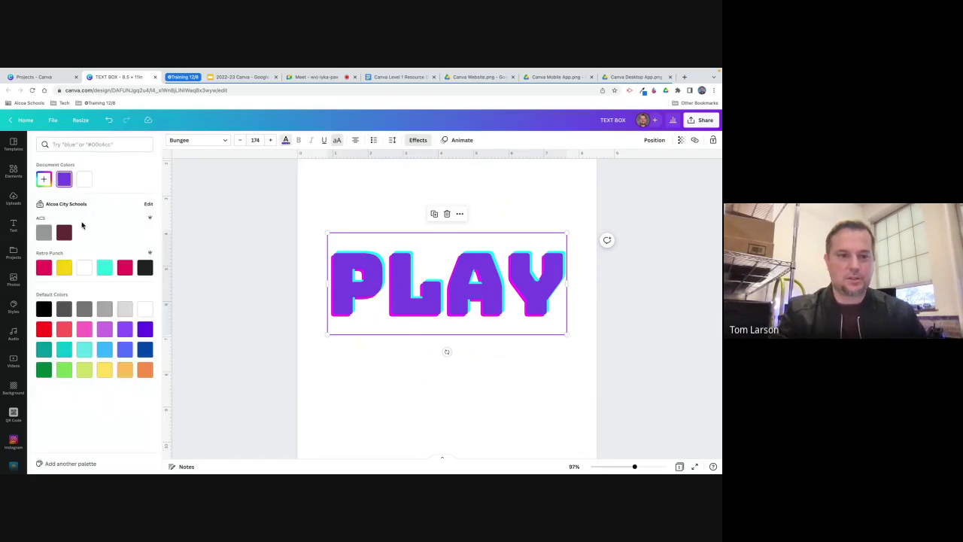
pyautogui.click(64, 232)
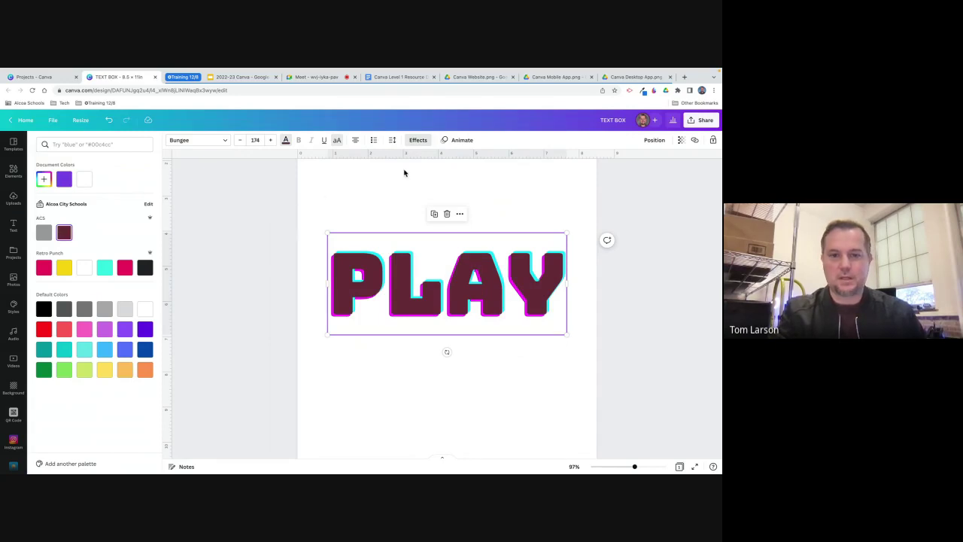
pyautogui.click(419, 140)
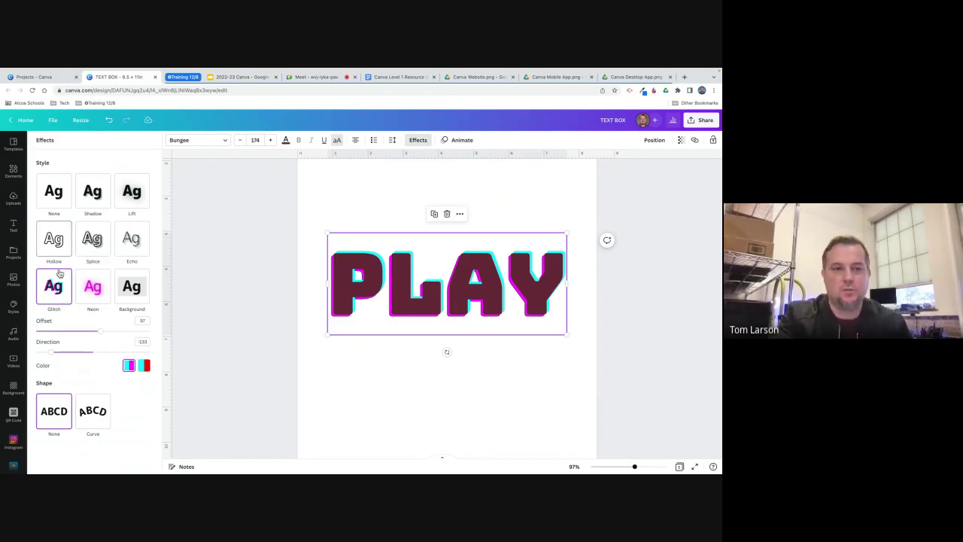
# Remove PLAY's Glitch effect and try a Shadow, adjusting its blur, direction and transparency.
pyautogui.click(53, 188)
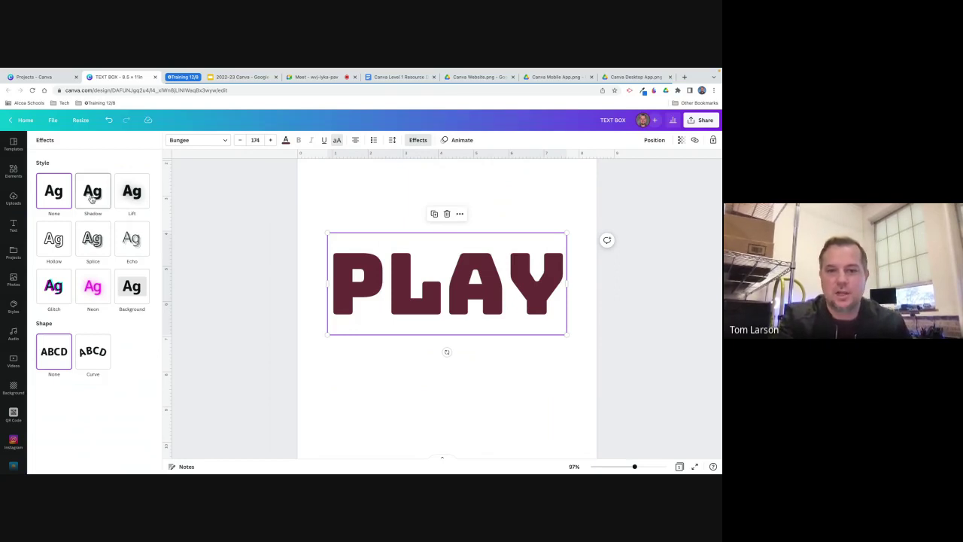
pyautogui.click(92, 194)
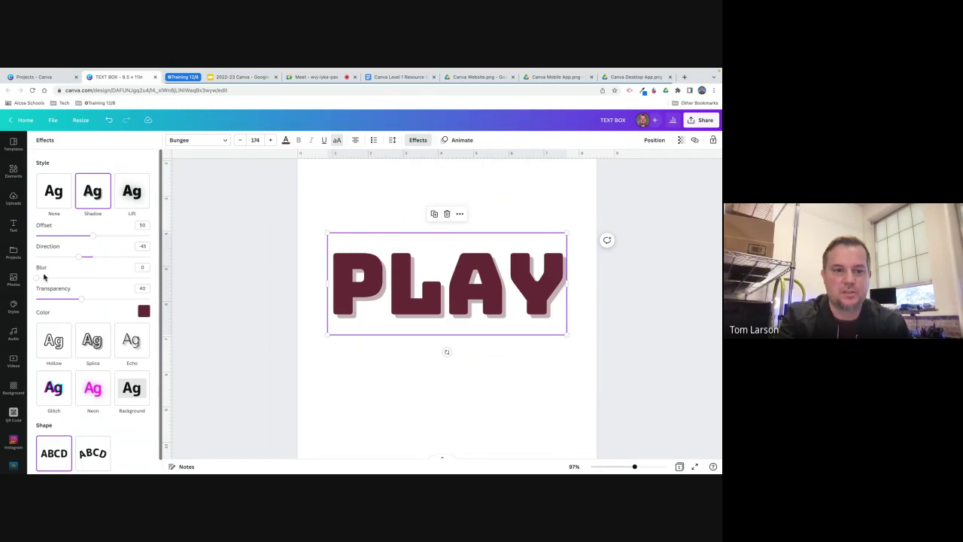
pyautogui.moveTo(36, 279); pyautogui.dragTo(14, 277)
pyautogui.moveTo(85, 259); pyautogui.dragTo(72, 238)
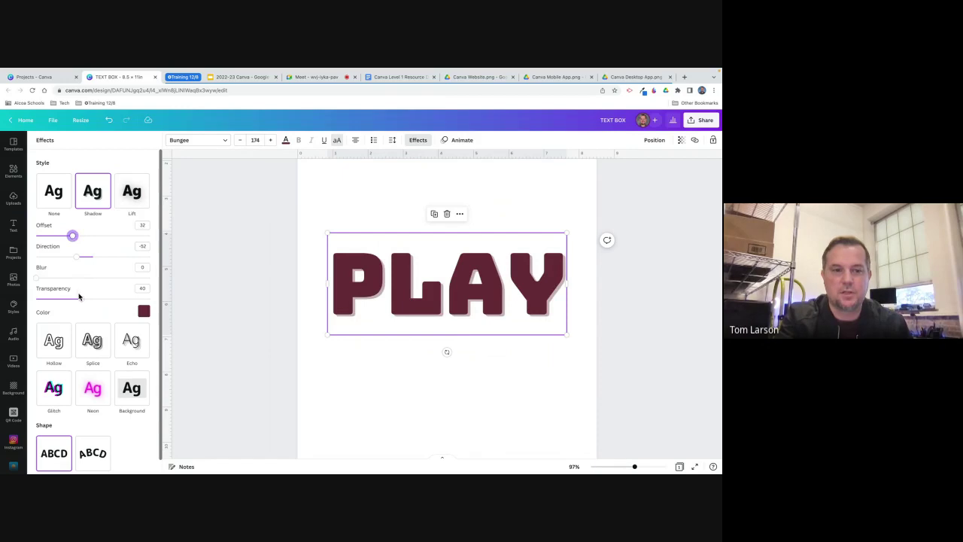
pyautogui.moveTo(81, 300)
pyautogui.mouseDown()
pyautogui.moveTo(56, 298)
pyautogui.moveTo(82, 299)
pyautogui.mouseUp()
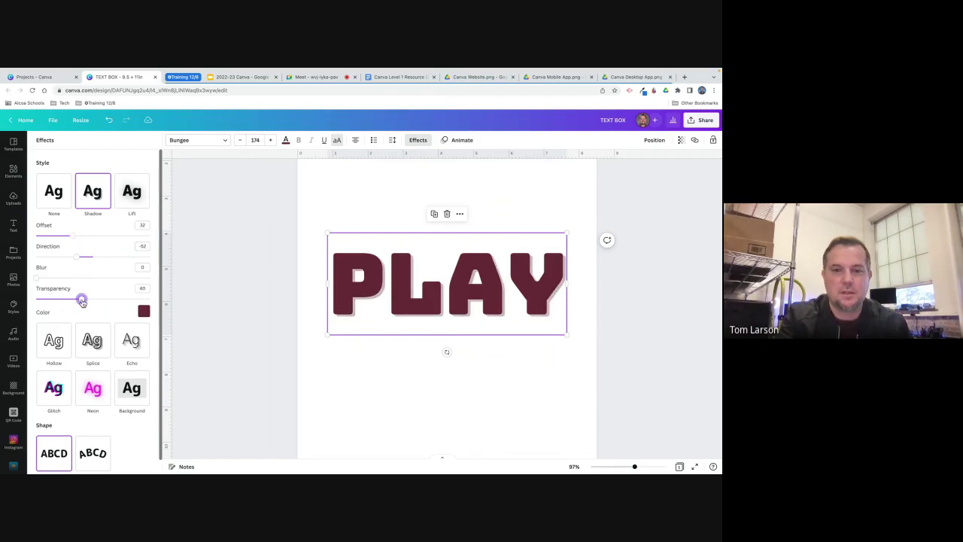
# Make the shadow a more transparent grey, then set the effect back to None.
pyautogui.click(143, 312)
pyautogui.click(45, 377)
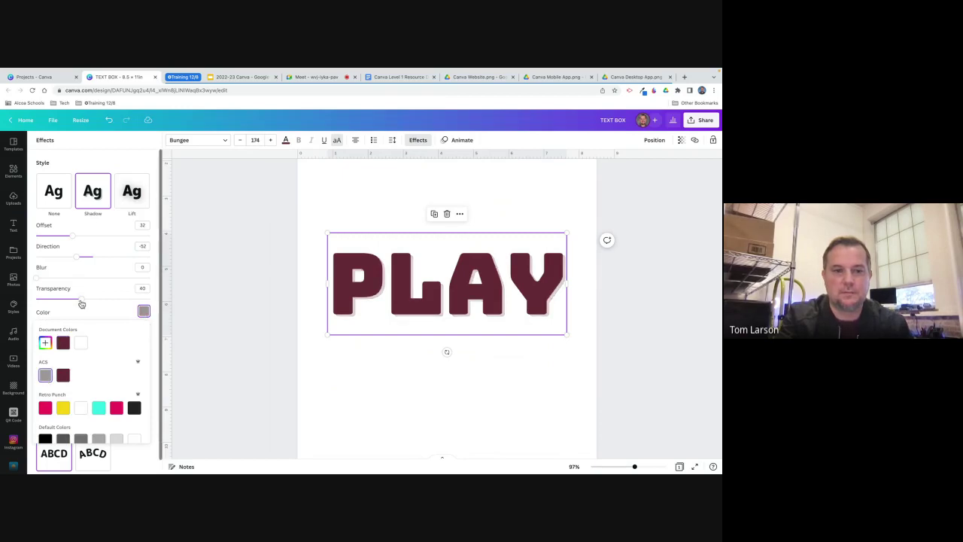
pyautogui.moveTo(82, 301)
pyautogui.mouseDown()
pyautogui.moveTo(110, 299)
pyautogui.moveTo(62, 299)
pyautogui.moveTo(88, 300)
pyautogui.mouseUp()
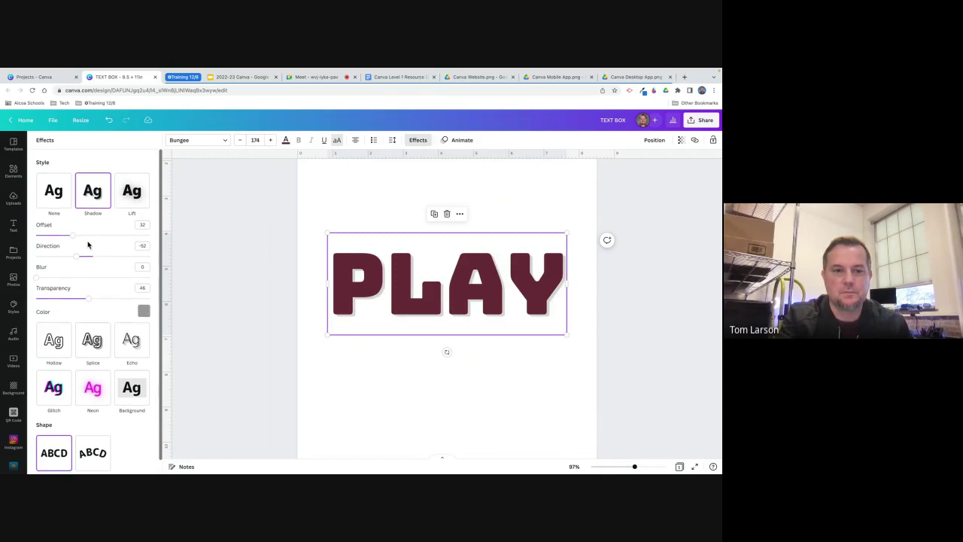
pyautogui.scroll(-1, 87, 243)
pyautogui.scroll(1, 88, 245)
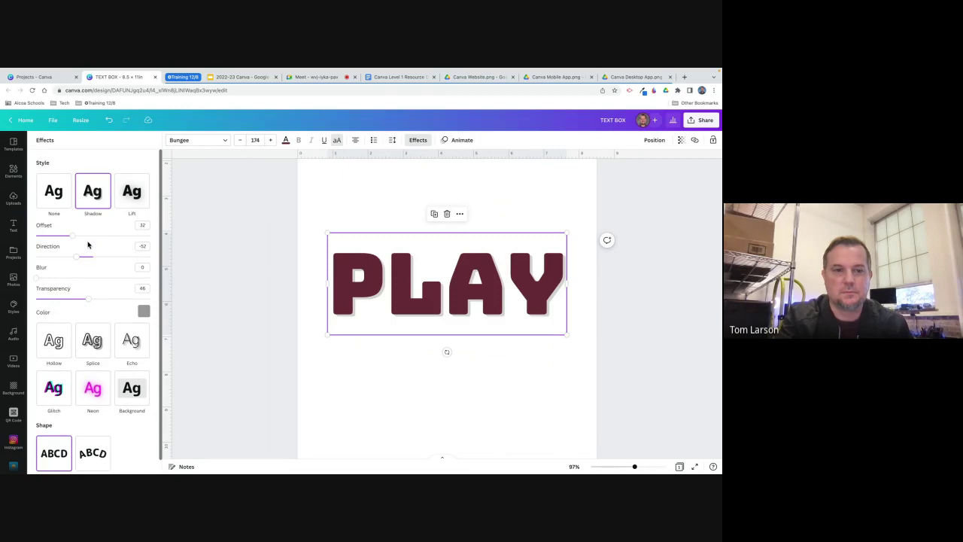
pyautogui.click(55, 200)
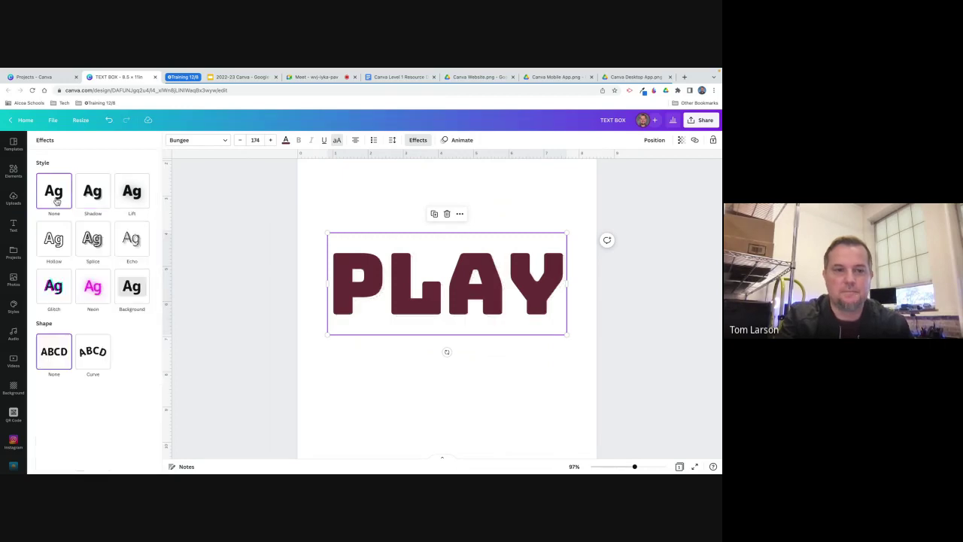
pyautogui.click(138, 202)
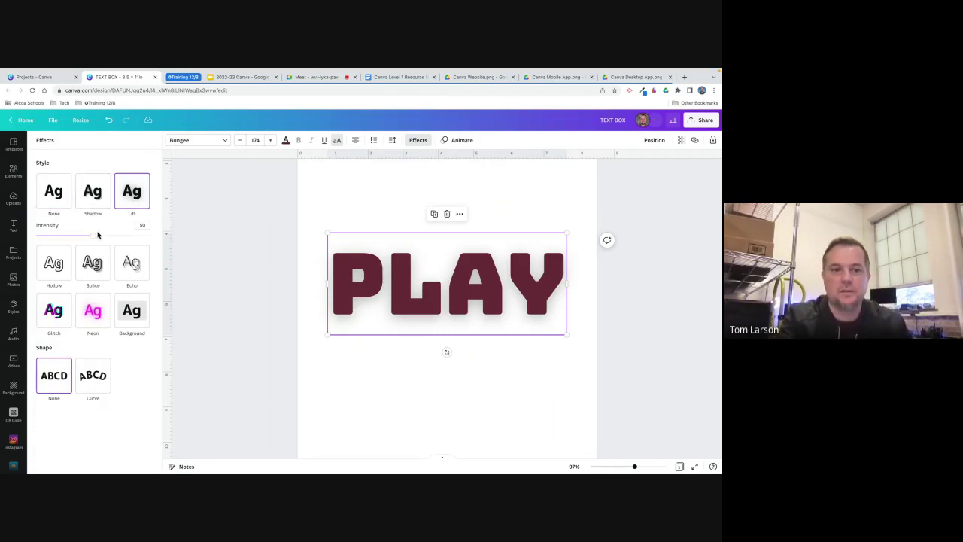
pyautogui.moveTo(92, 236)
pyautogui.mouseDown()
pyautogui.moveTo(132, 239)
pyautogui.moveTo(83, 237)
pyautogui.moveTo(128, 239)
pyautogui.moveTo(106, 237)
pyautogui.mouseUp()
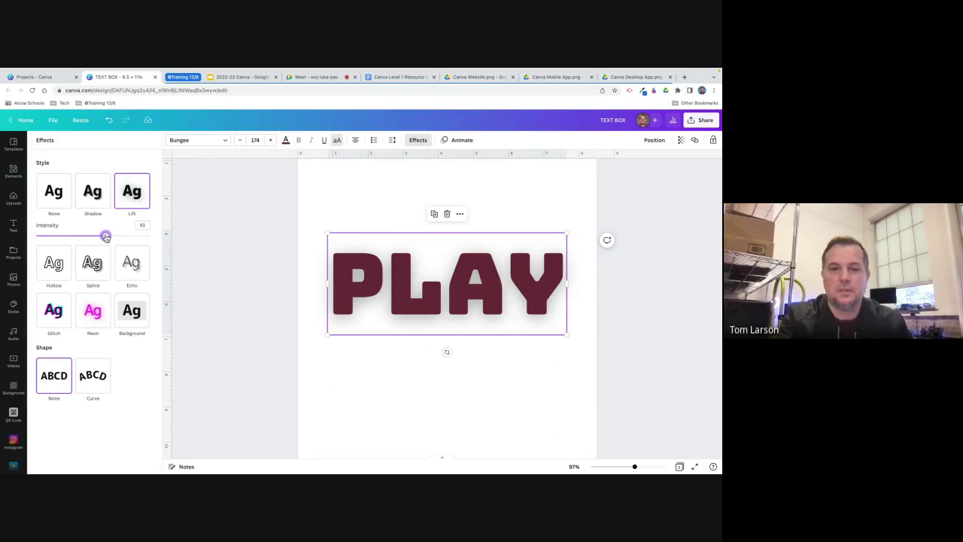
pyautogui.moveTo(106, 237); pyautogui.dragTo(83, 236)
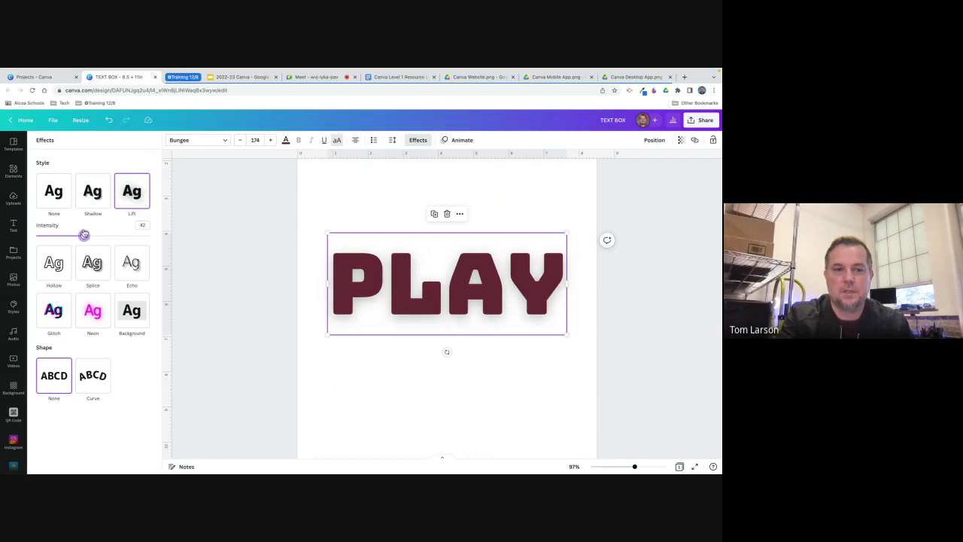
pyautogui.click(56, 203)
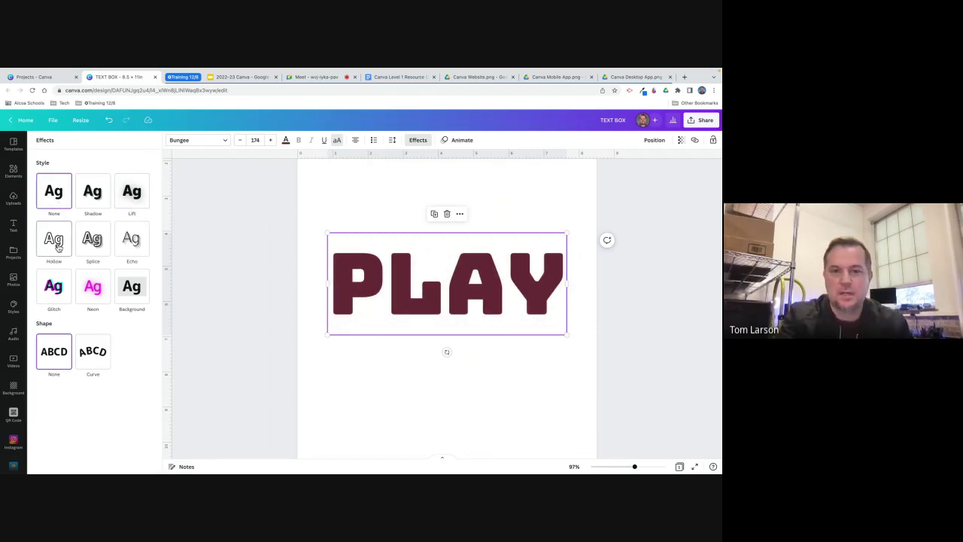
# Preview the Hollow, Splice, Echo and Glitch effects on the PLAY text.
pyautogui.click(58, 249)
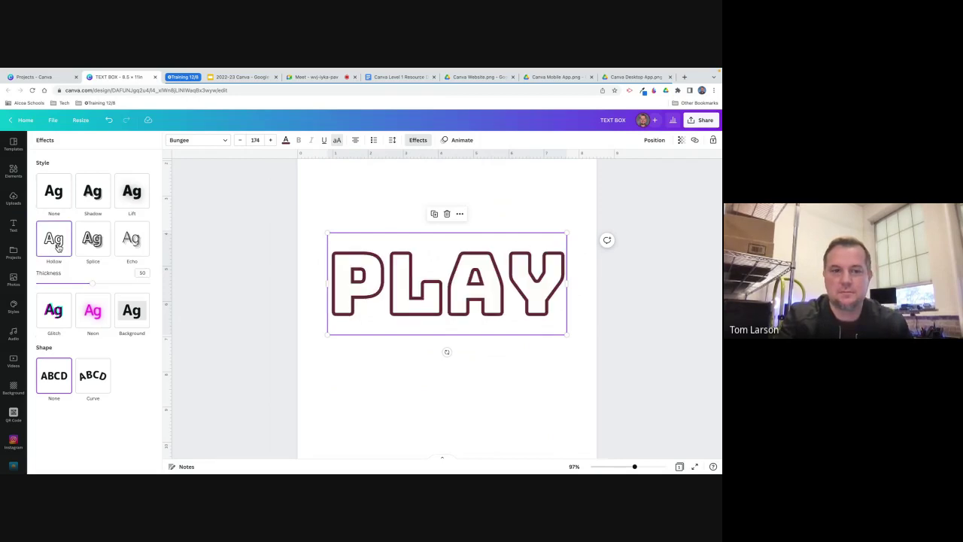
pyautogui.click(99, 250)
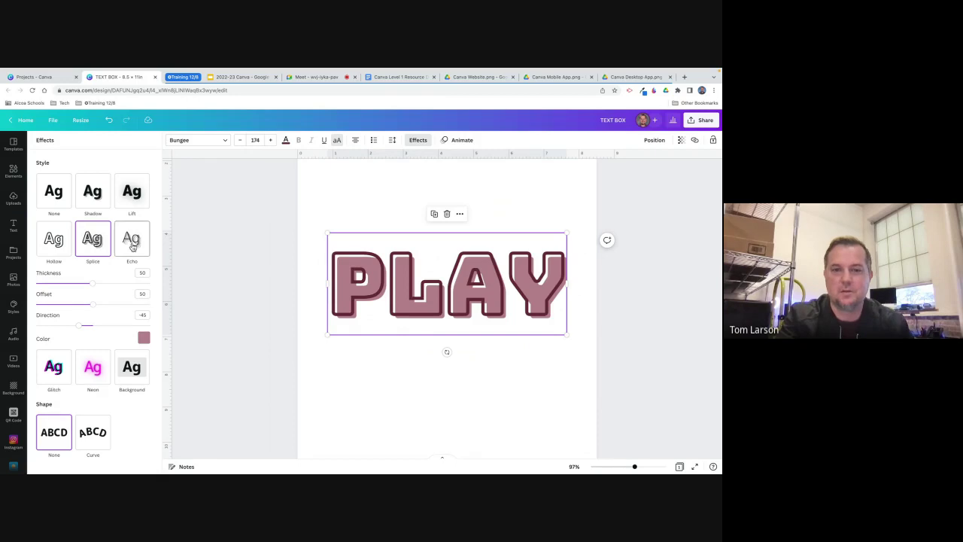
pyautogui.click(132, 245)
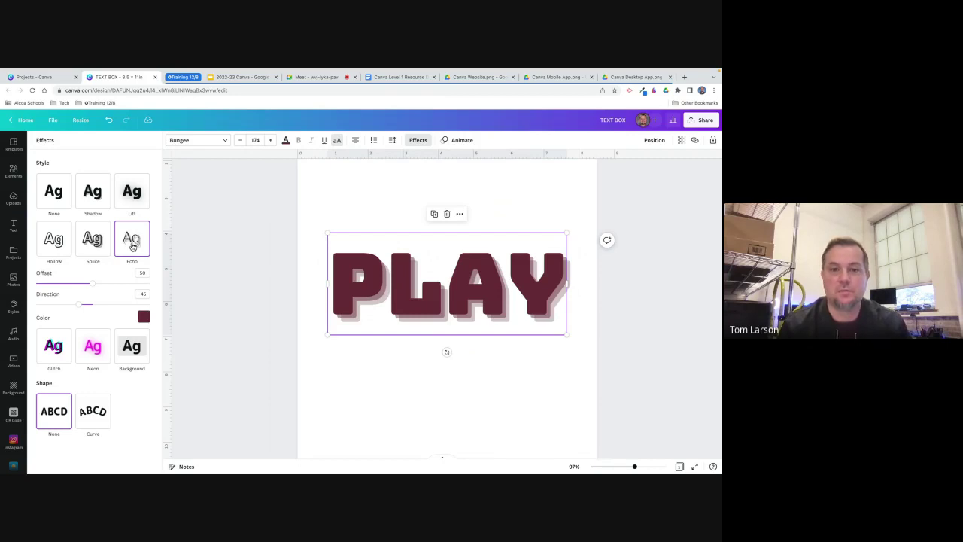
pyautogui.click(52, 345)
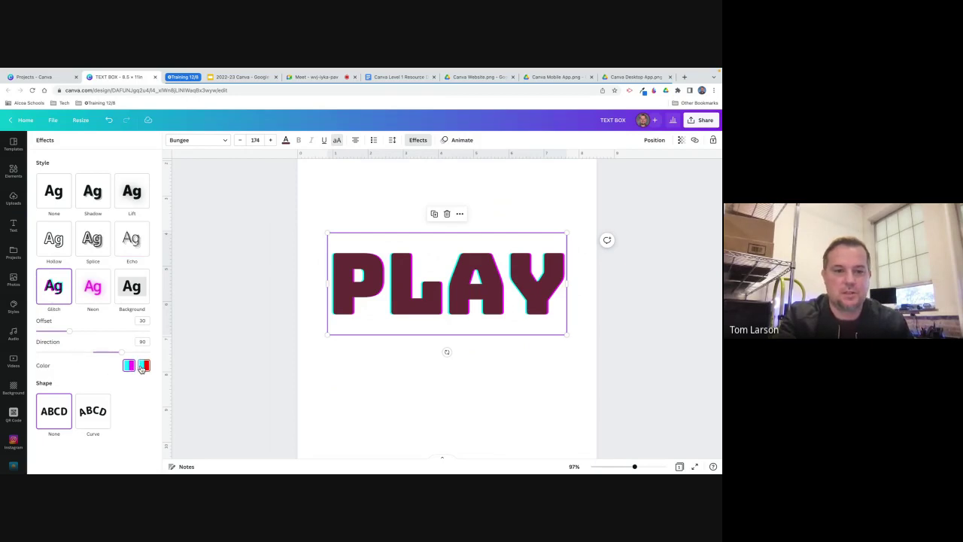
# Settle on a pink Neon glow for PLAY and bend it into an arc with Curve.
pyautogui.click(93, 286)
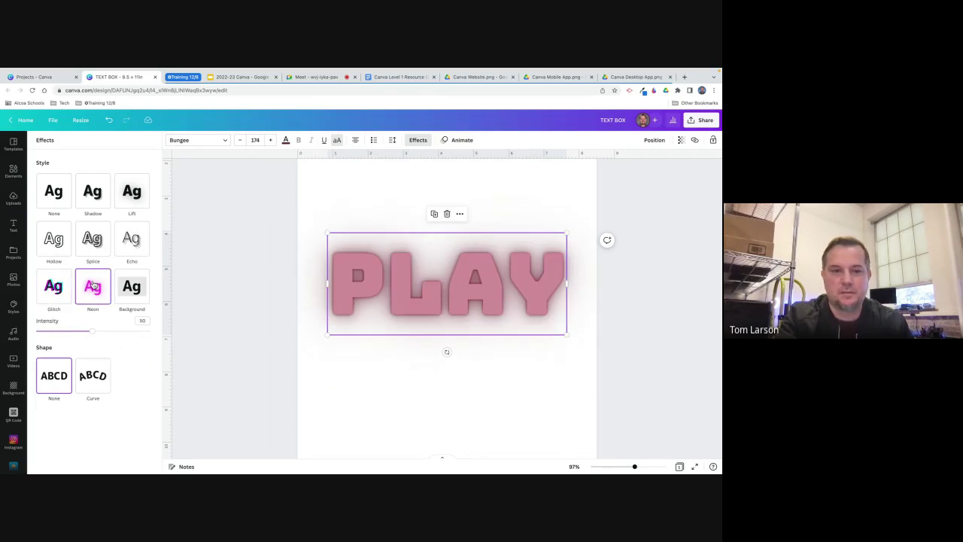
pyautogui.click(139, 291)
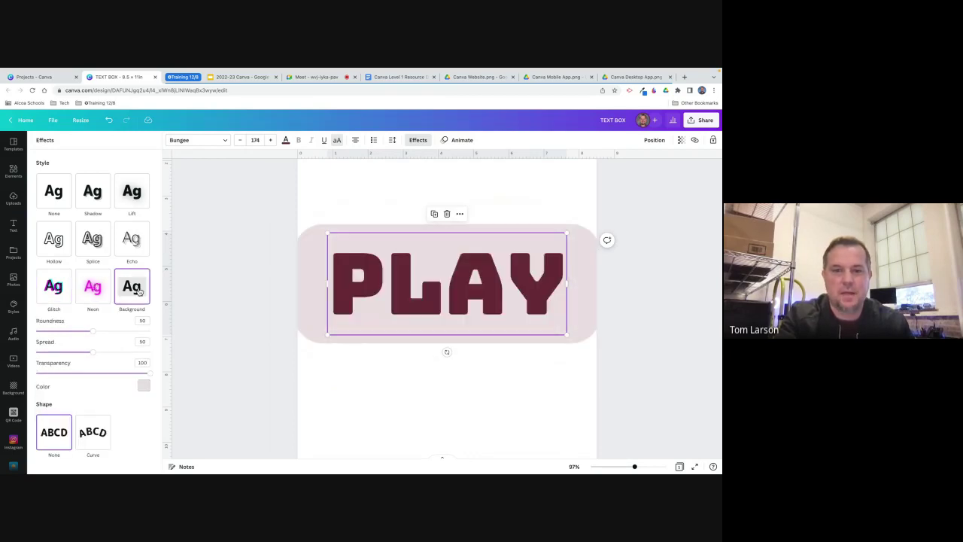
pyautogui.click(94, 288)
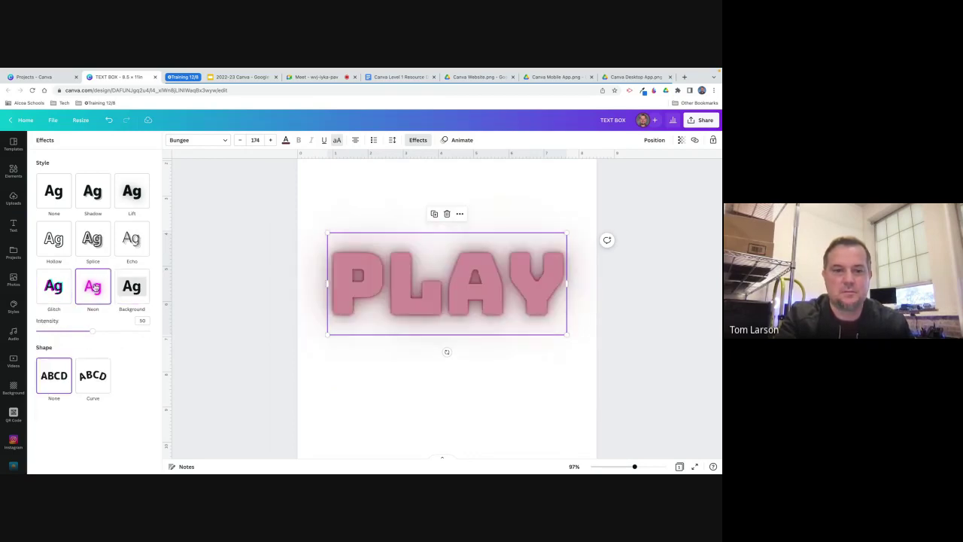
pyautogui.click(92, 380)
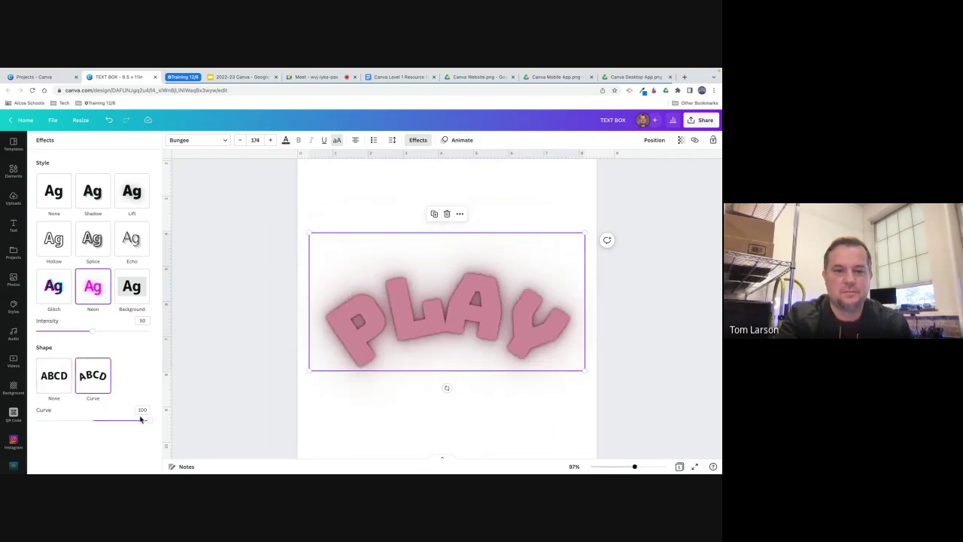
# Flatten PLAY's curve, then set both Style and Shape to None for plain straight lettering.
pyautogui.moveTo(148, 422); pyautogui.dragTo(125, 420)
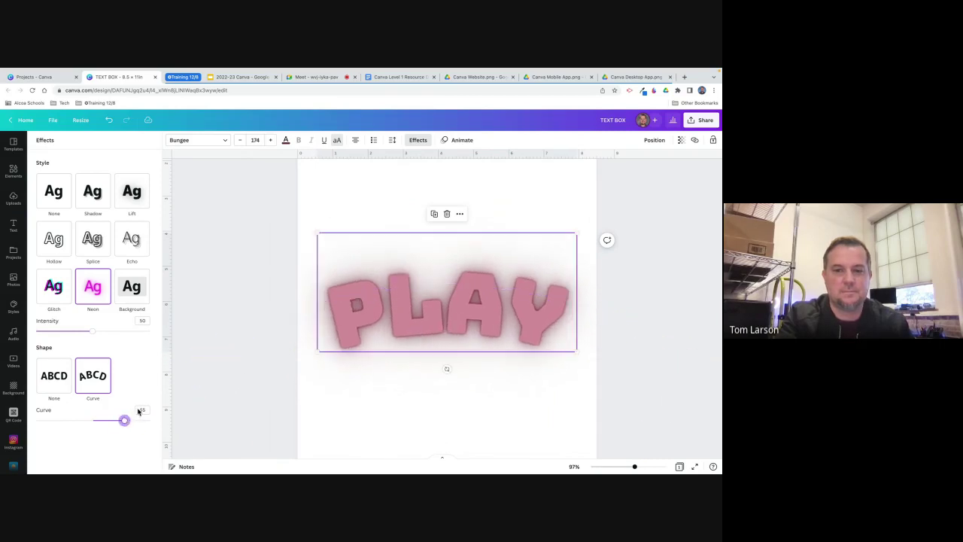
pyautogui.click(54, 199)
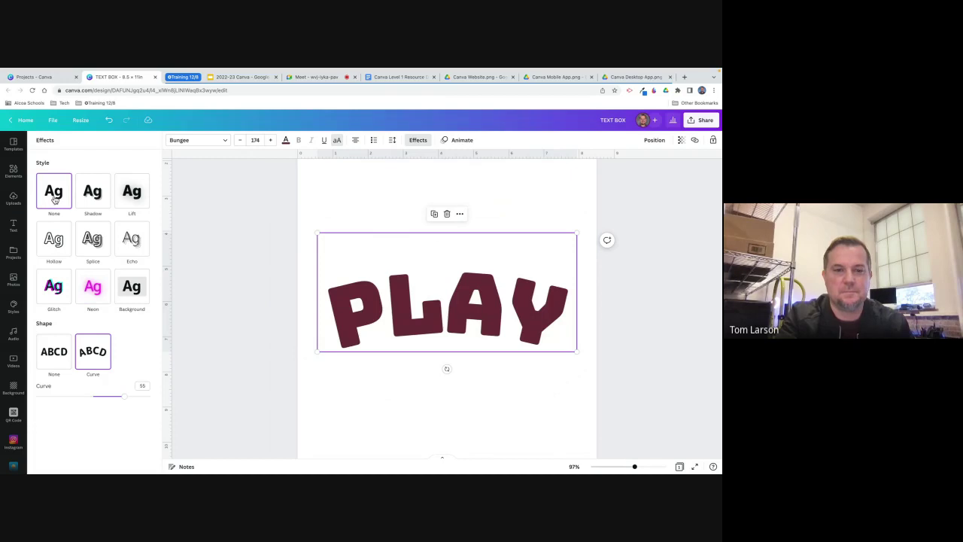
pyautogui.click(55, 355)
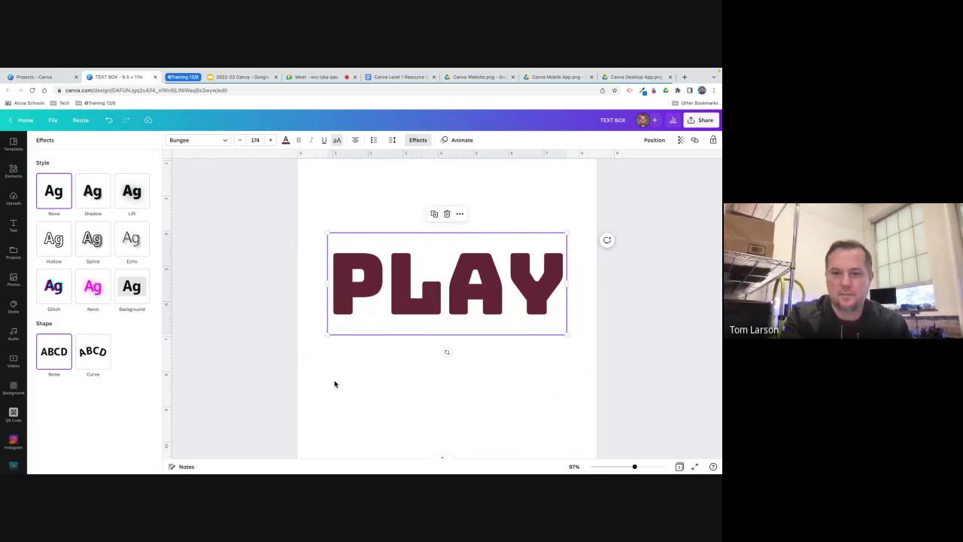
pyautogui.press('Escape')
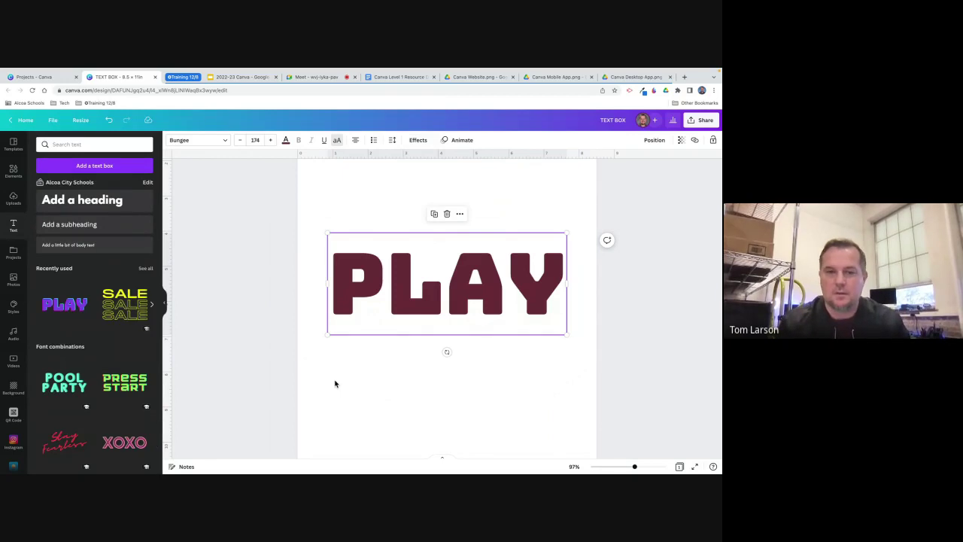
# Drag PLAY down toward the bottom of the page and bring up Lines & Shapes.
pyautogui.click(334, 384)
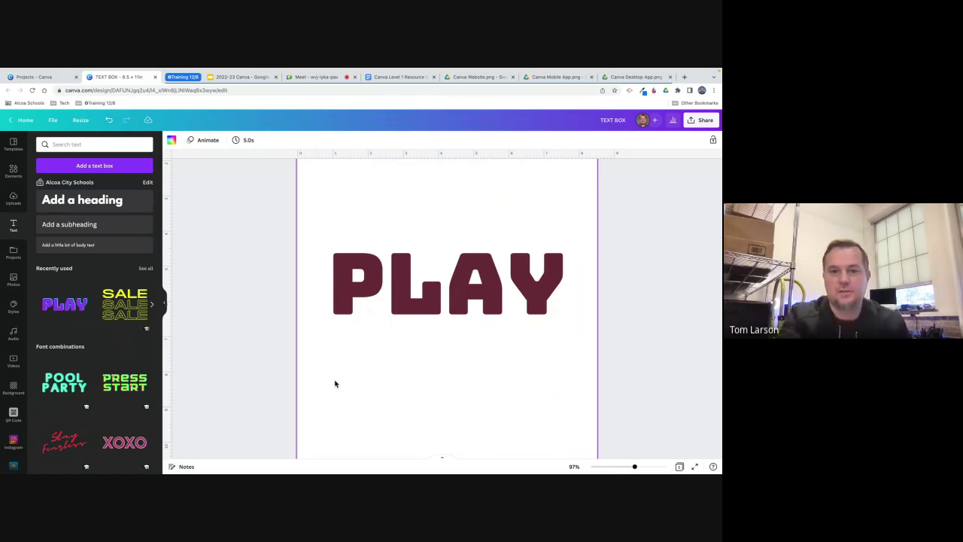
pyautogui.moveTo(412, 311); pyautogui.dragTo(416, 412)
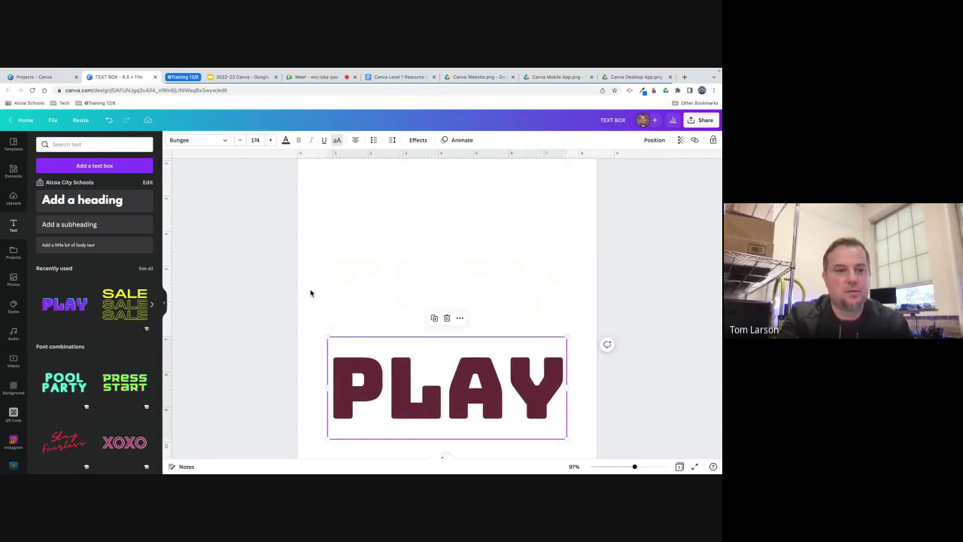
pyautogui.click(13, 171)
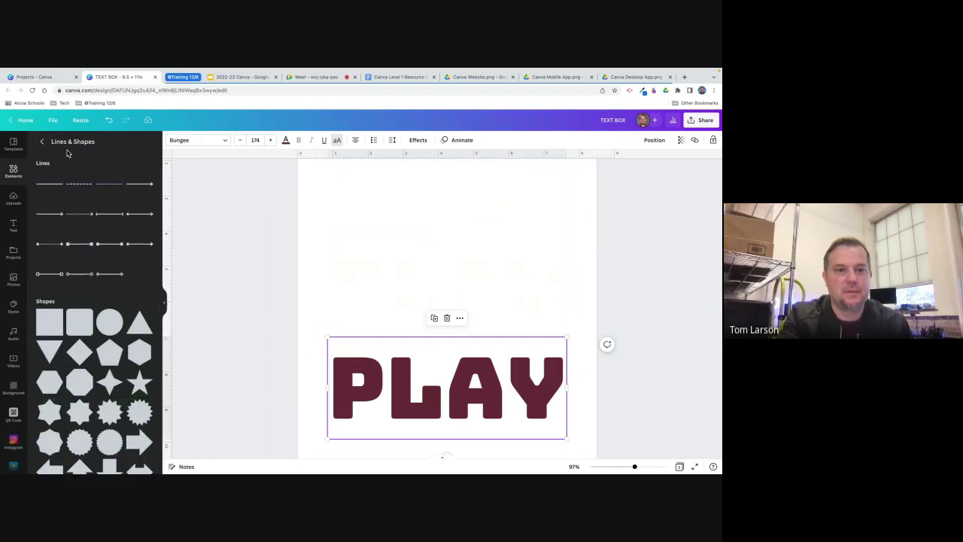
# Search Elements for 'cougar' and add a cougar photo to the page.
pyautogui.click(45, 144)
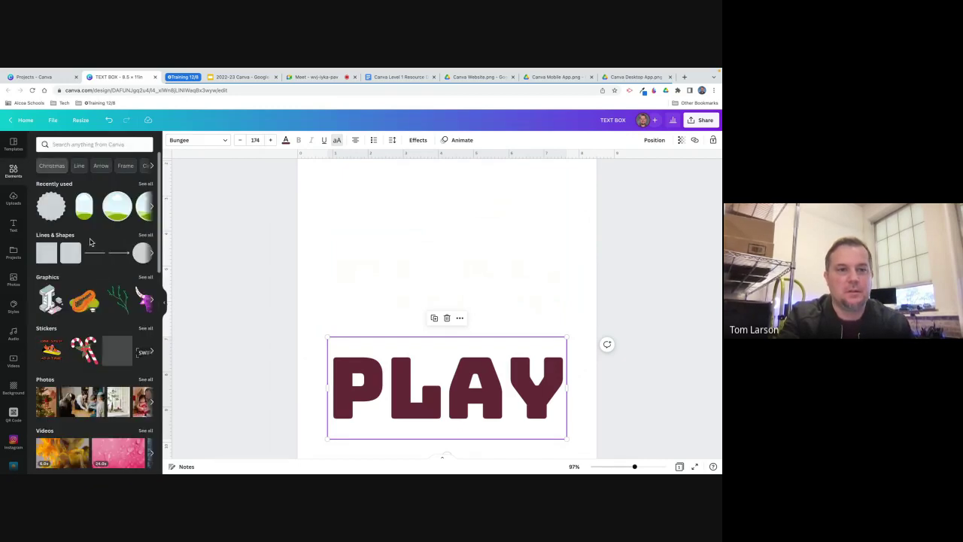
pyautogui.click(89, 146)
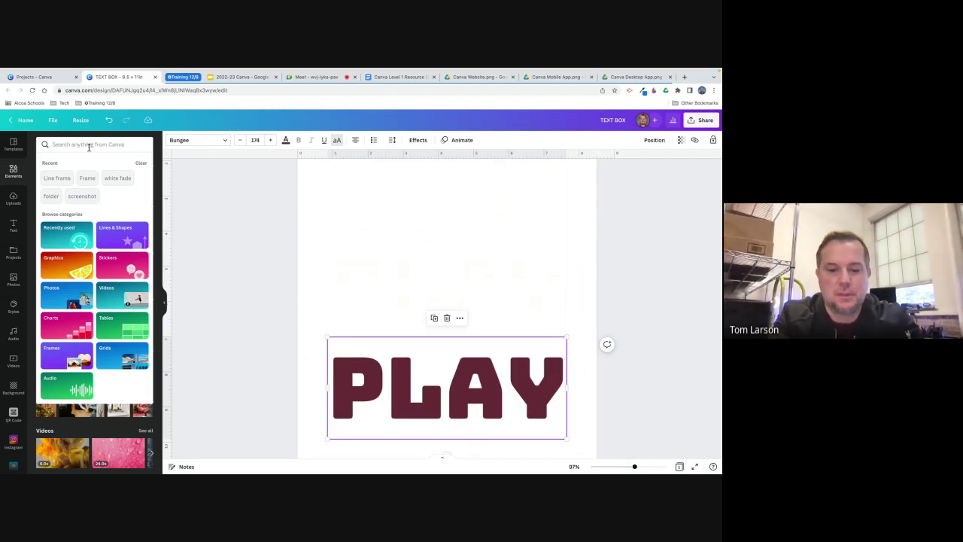
pyautogui.write('cougar')
pyautogui.press('Return')
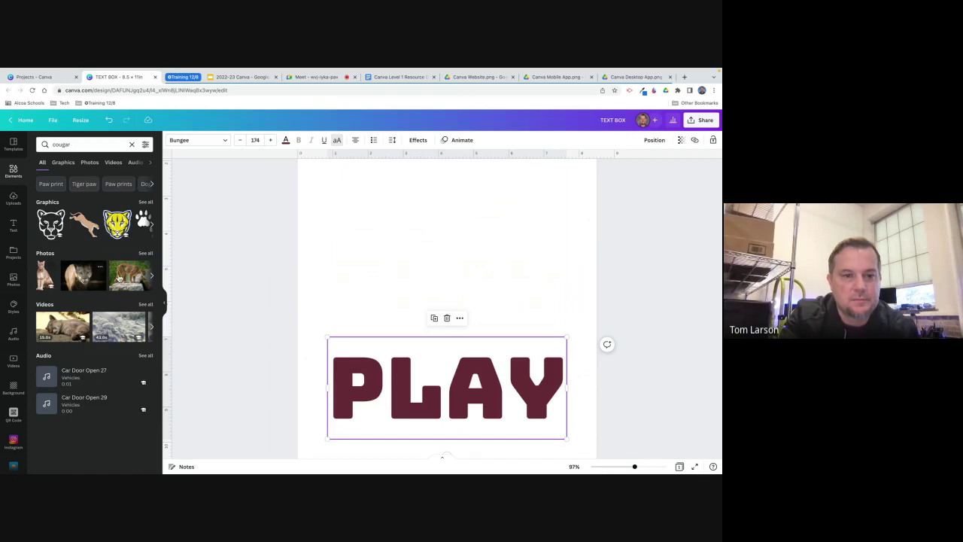
pyautogui.click(152, 277)
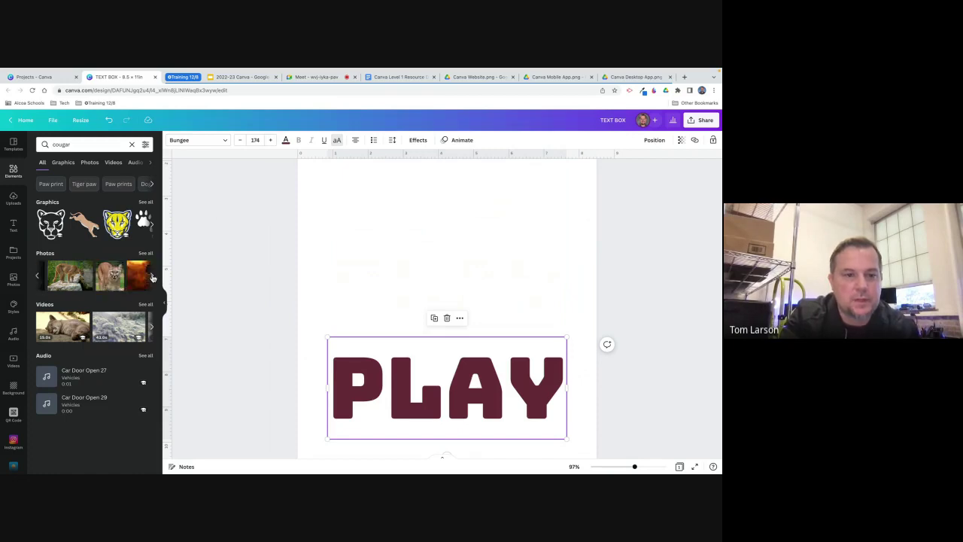
pyautogui.click(97, 283)
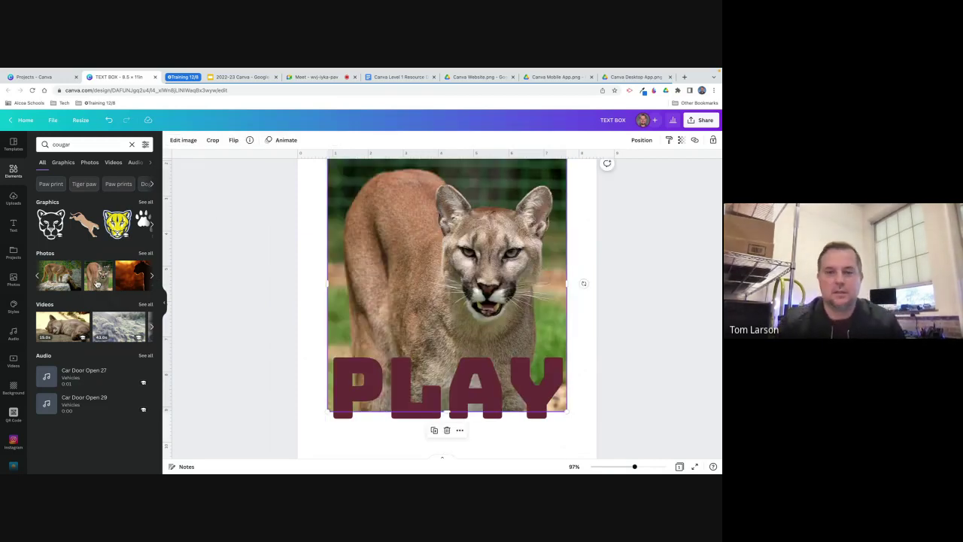
# Delete the PLAY text and nudge the cougar photo slightly lower.
pyautogui.click(315, 437)
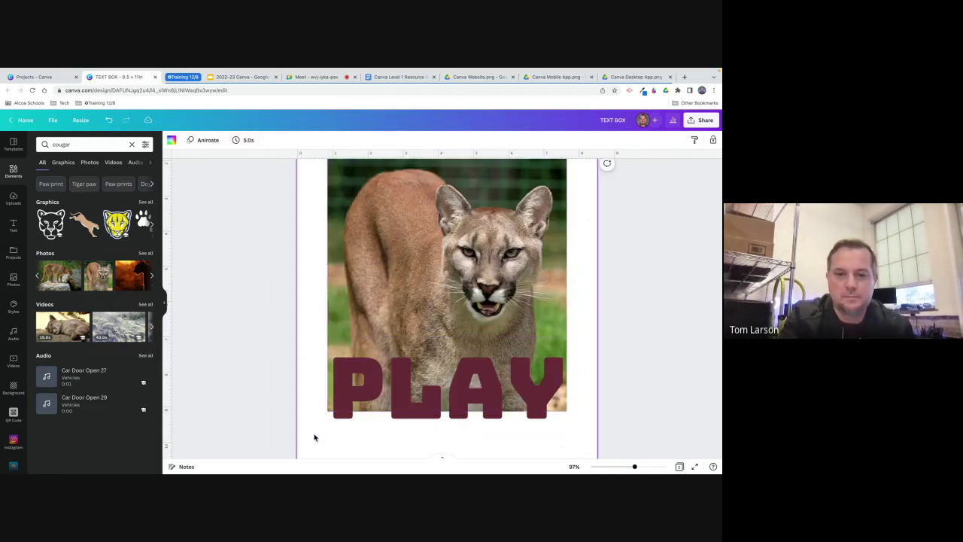
pyautogui.click(360, 399)
pyautogui.press('Delete')
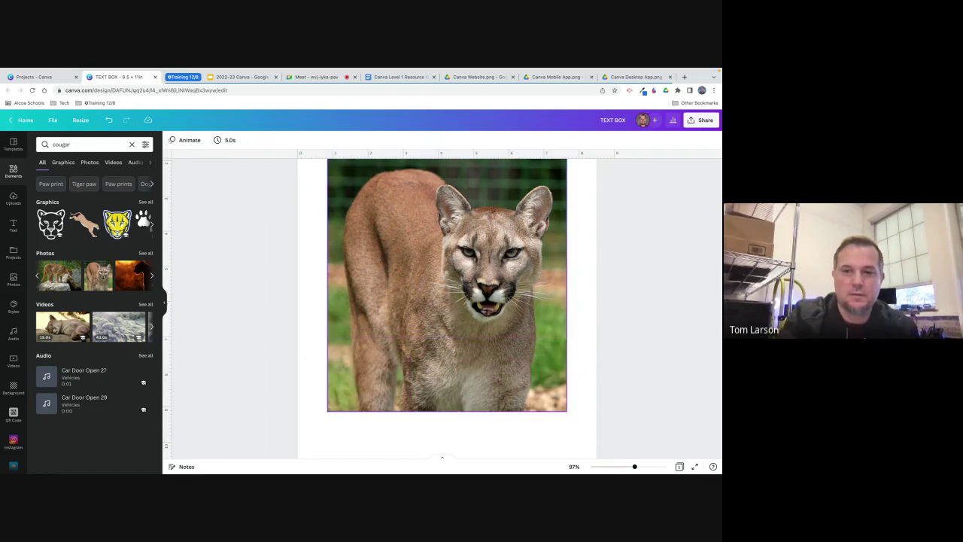
pyautogui.moveTo(443, 317); pyautogui.dragTo(442, 338)
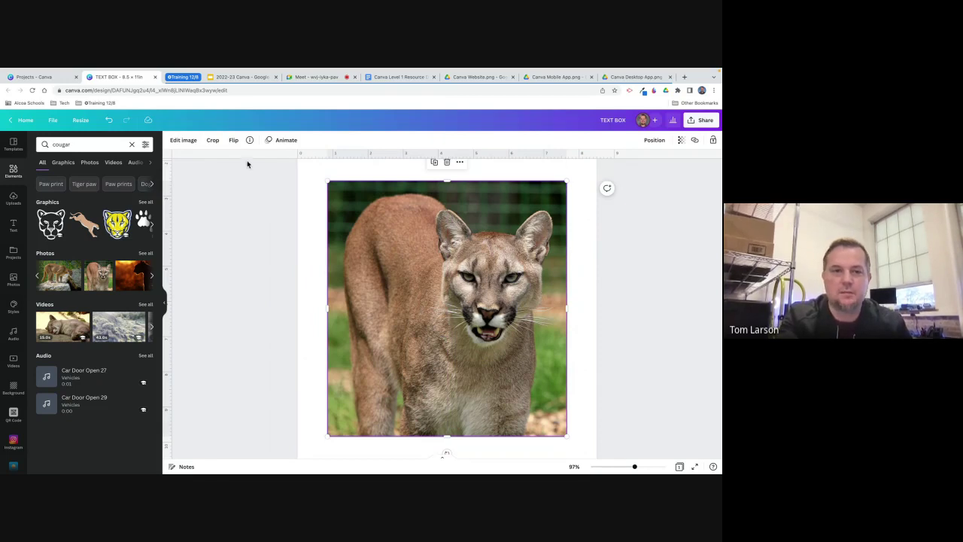
# Open Edit image for the cougar, view all Adjust settings, and try then reset Vignette.
pyautogui.click(185, 141)
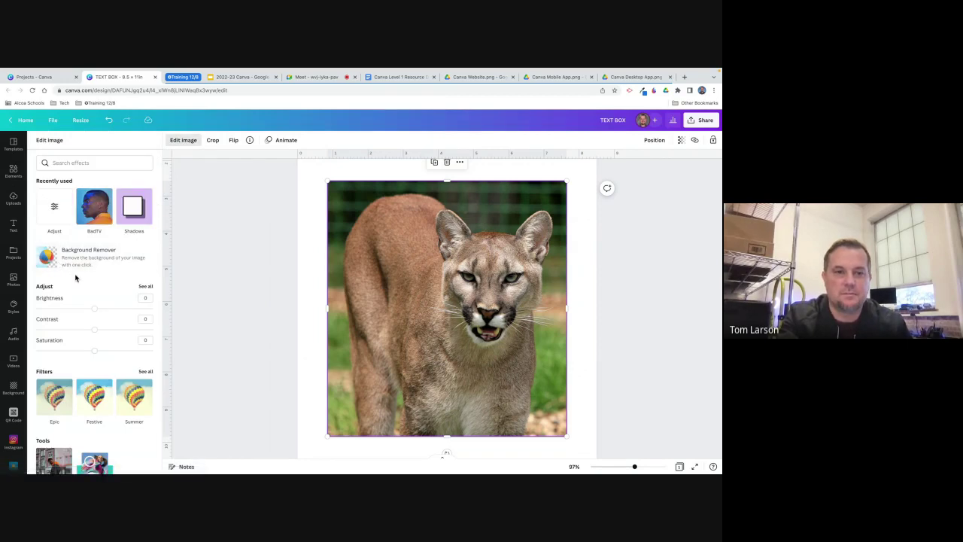
pyautogui.scroll(-3, 75, 277)
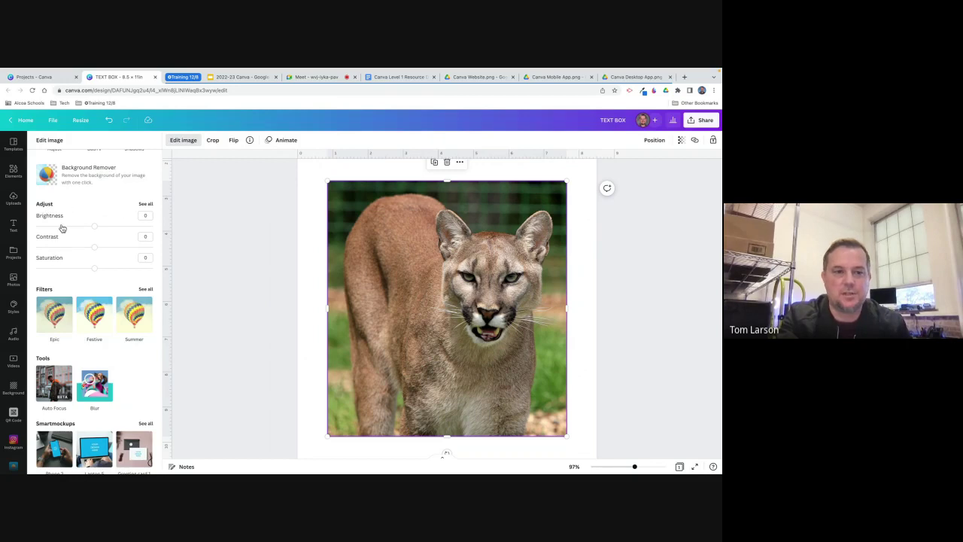
pyautogui.click(146, 204)
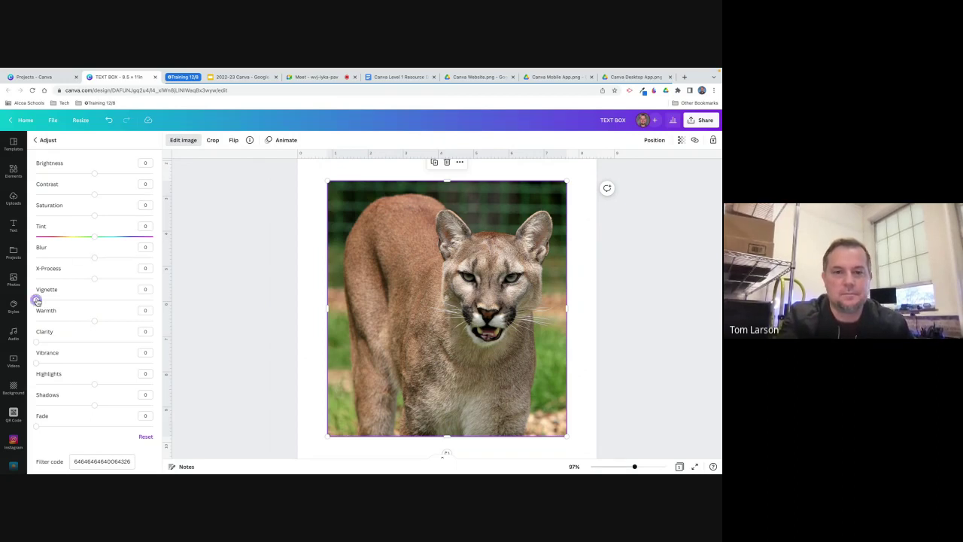
pyautogui.moveTo(36, 300)
pyautogui.mouseDown()
pyautogui.moveTo(103, 301)
pyautogui.moveTo(34, 300)
pyautogui.mouseUp()
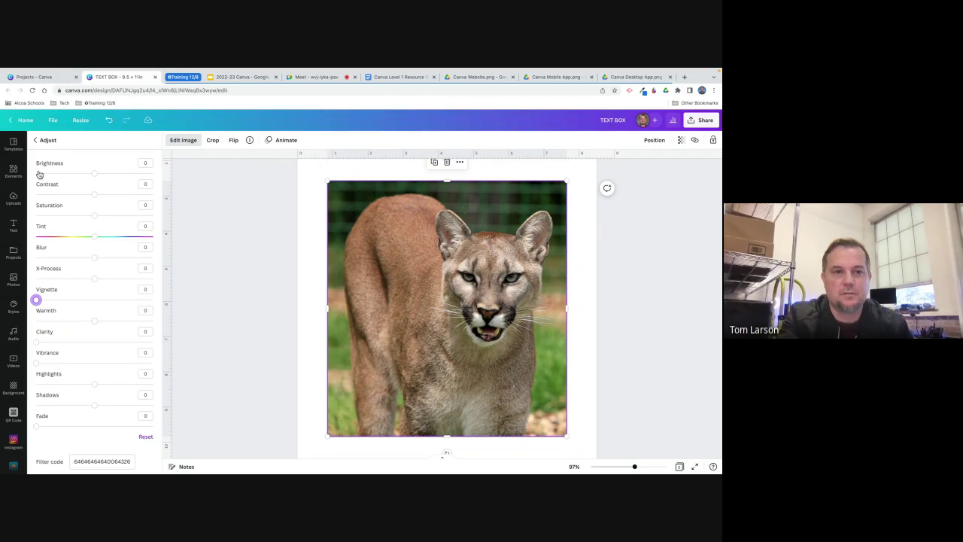
pyautogui.click(34, 140)
pyautogui.scroll(-3, 74, 342)
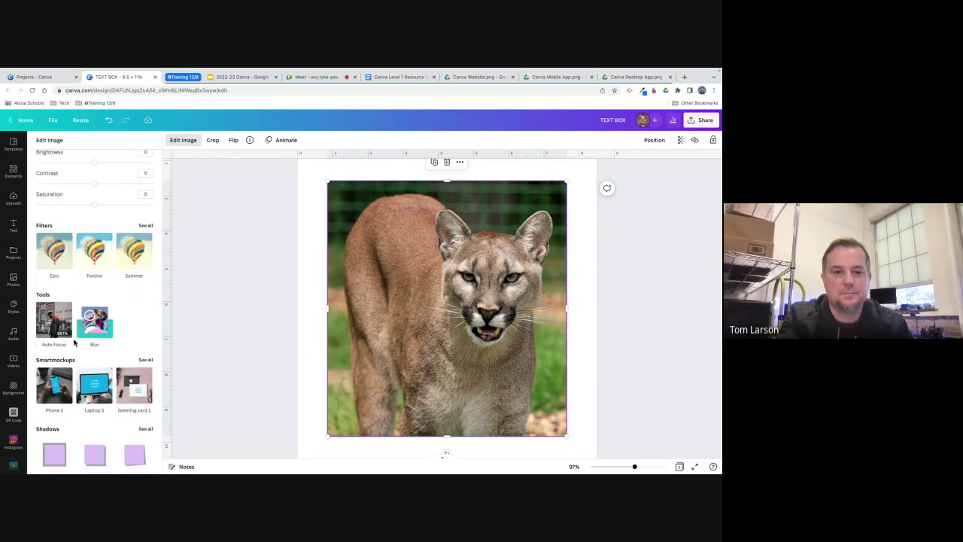
pyautogui.scroll(5, 73, 342)
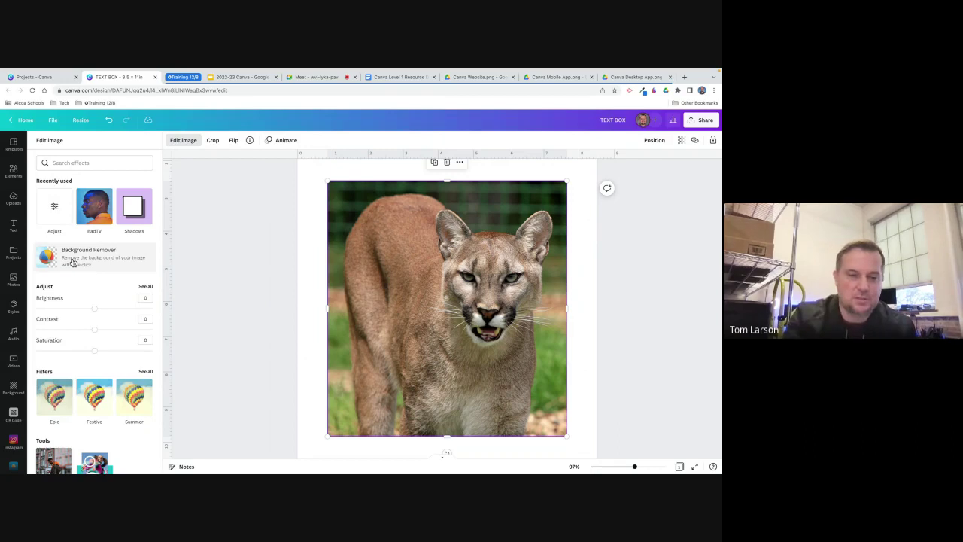
# Run Background Remover on the cougar photo and apply the cut-out result.
pyautogui.click(72, 262)
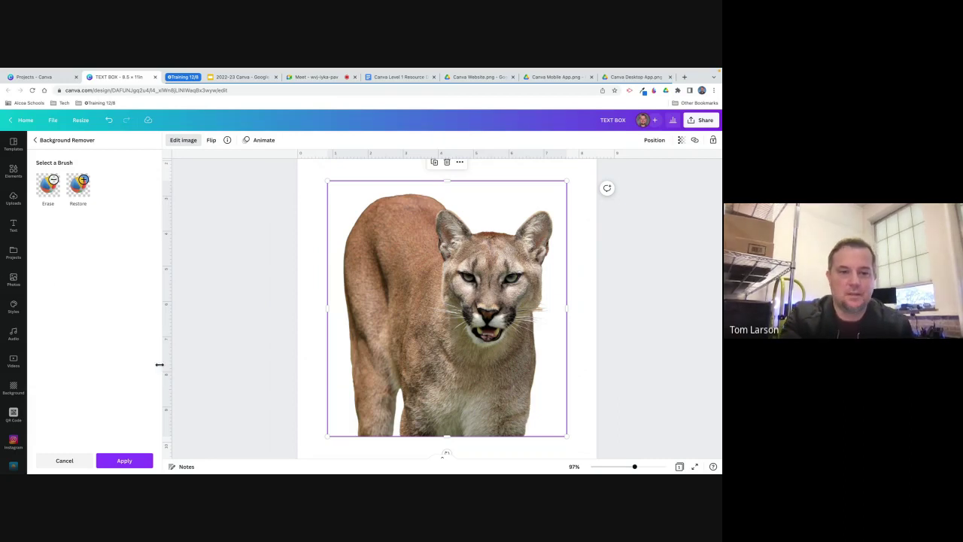
pyautogui.click(125, 461)
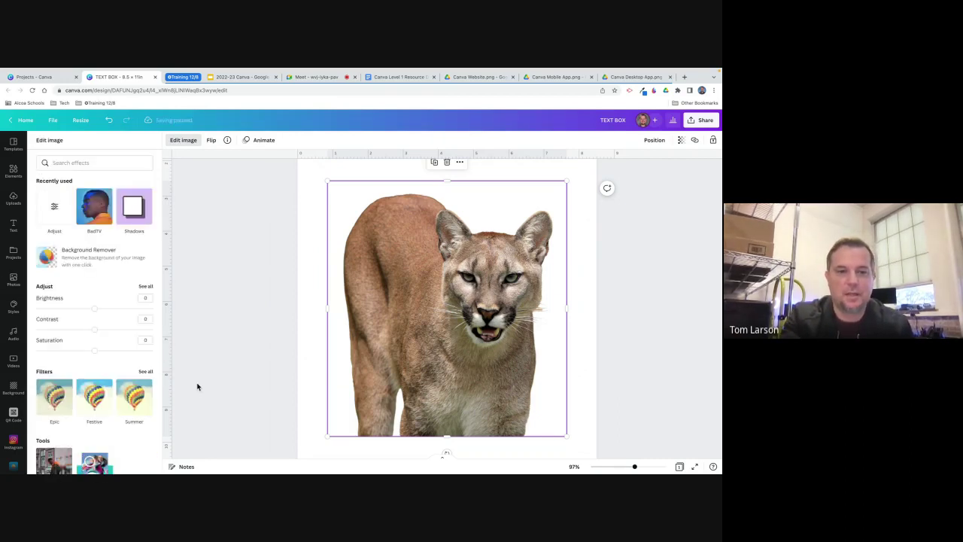
pyautogui.scroll(-3, 108, 316)
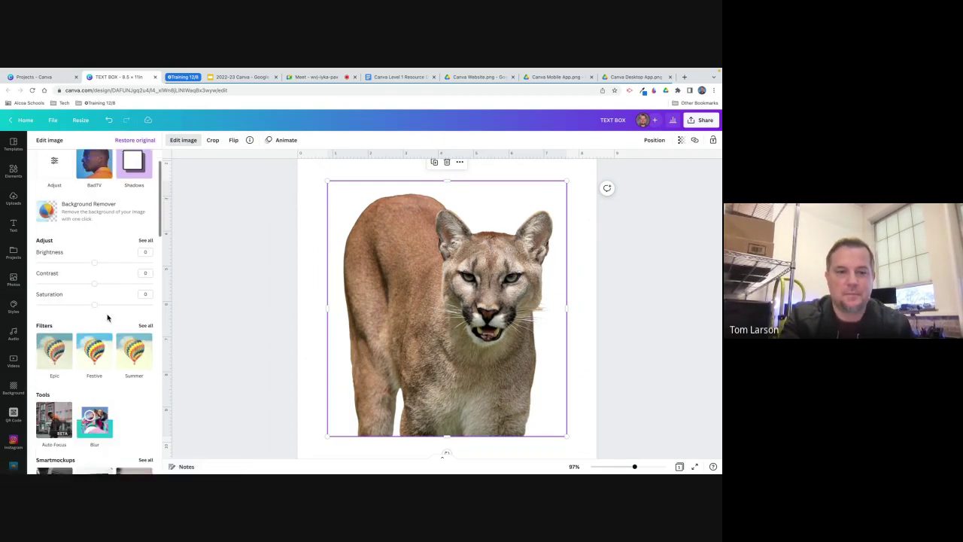
pyautogui.scroll(2, 107, 318)
pyautogui.scroll(2, 108, 318)
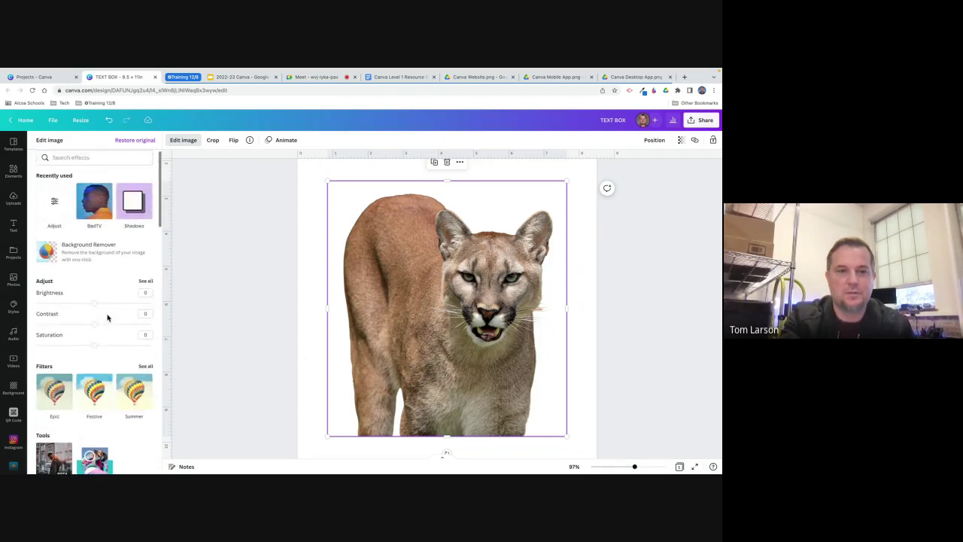
# Try a pink glow shadow with 0 blur and larger size on the cougar, then cancel it.
pyautogui.click(132, 209)
pyautogui.click(93, 178)
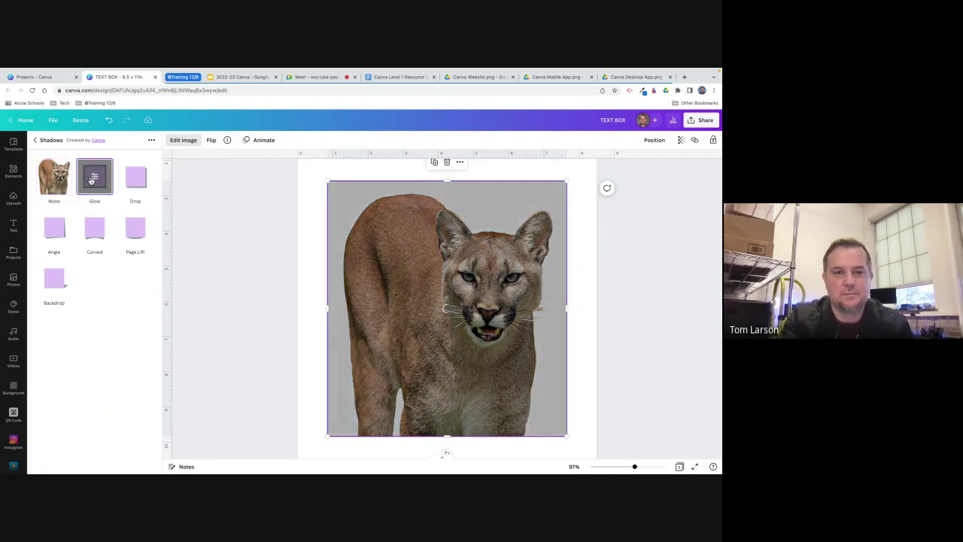
pyautogui.click(93, 177)
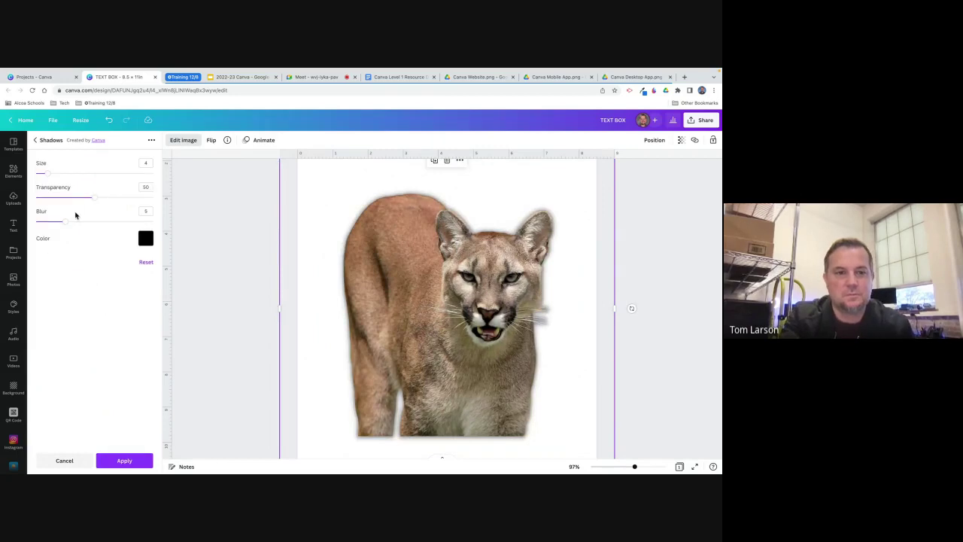
pyautogui.click(146, 237)
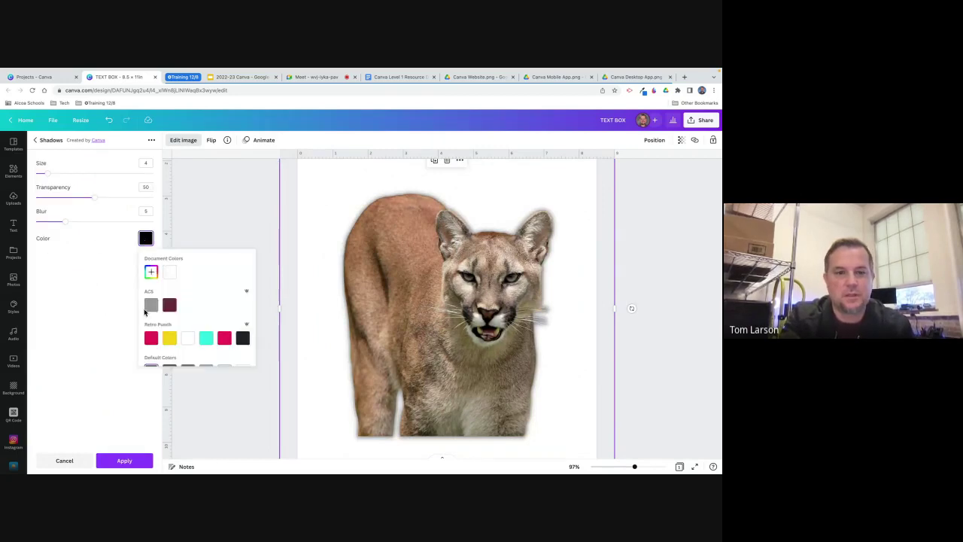
pyautogui.click(223, 338)
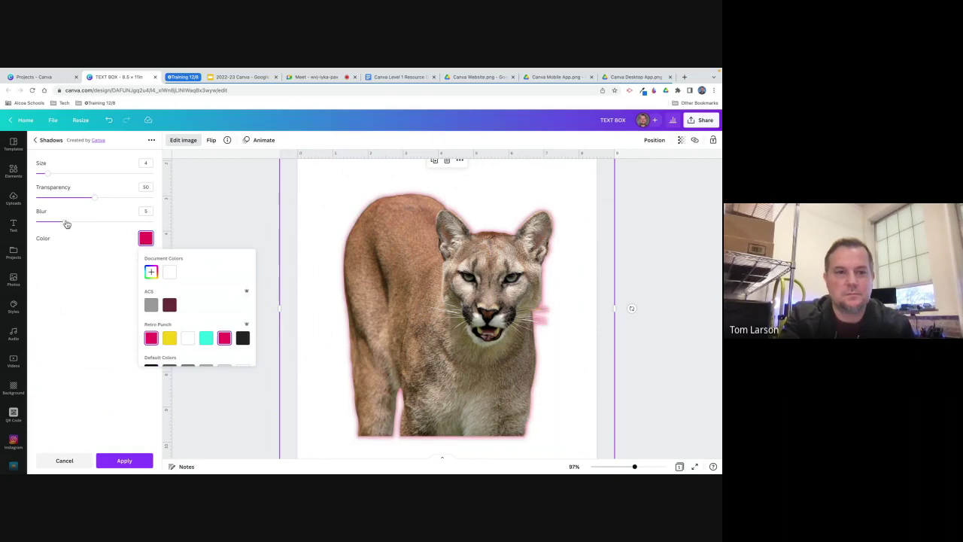
pyautogui.moveTo(65, 221); pyautogui.dragTo(33, 222)
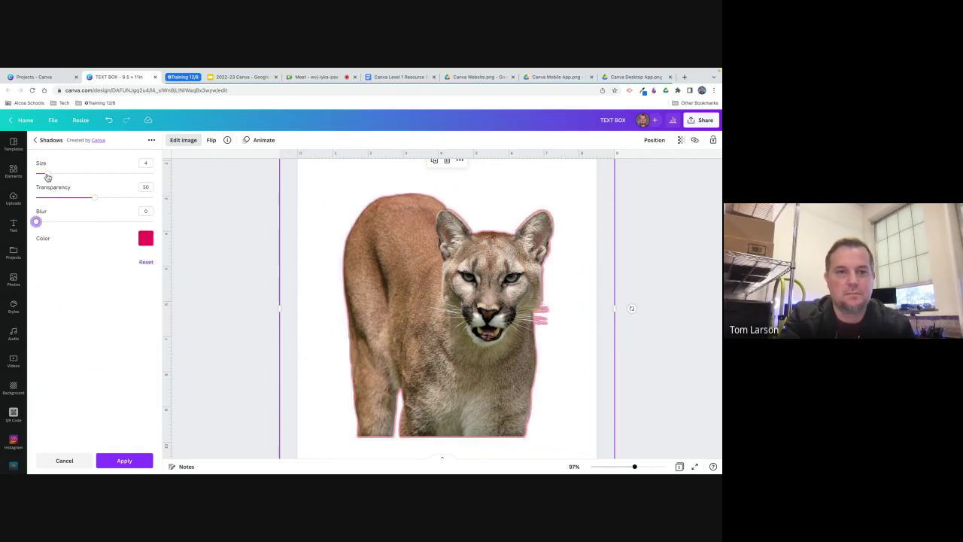
pyautogui.moveTo(47, 173); pyautogui.dragTo(69, 184)
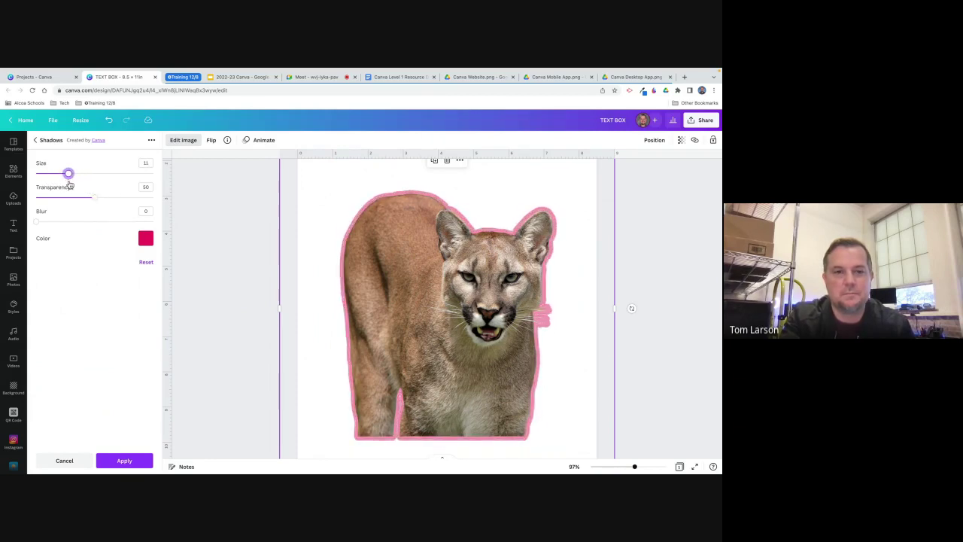
pyautogui.click(64, 461)
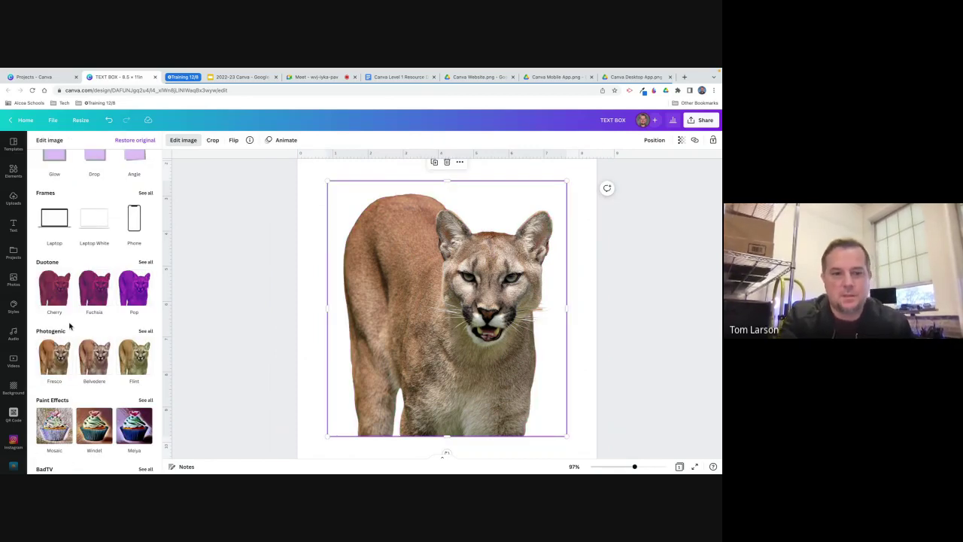
# Shrink the cut-out cougar and drag it onto the page's centre guide.
pyautogui.scroll(-1, 69, 324)
pyautogui.scroll(-4, 69, 325)
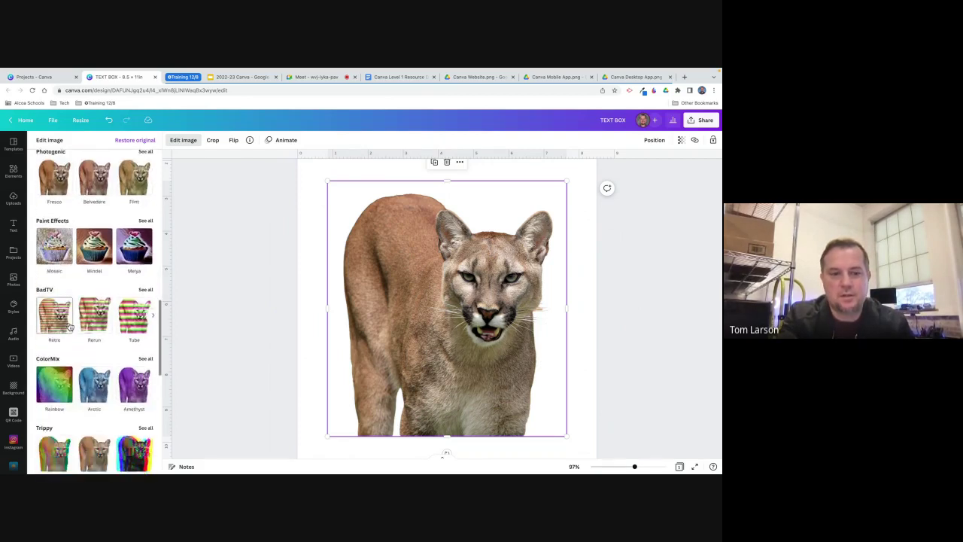
pyautogui.scroll(-8, 69, 325)
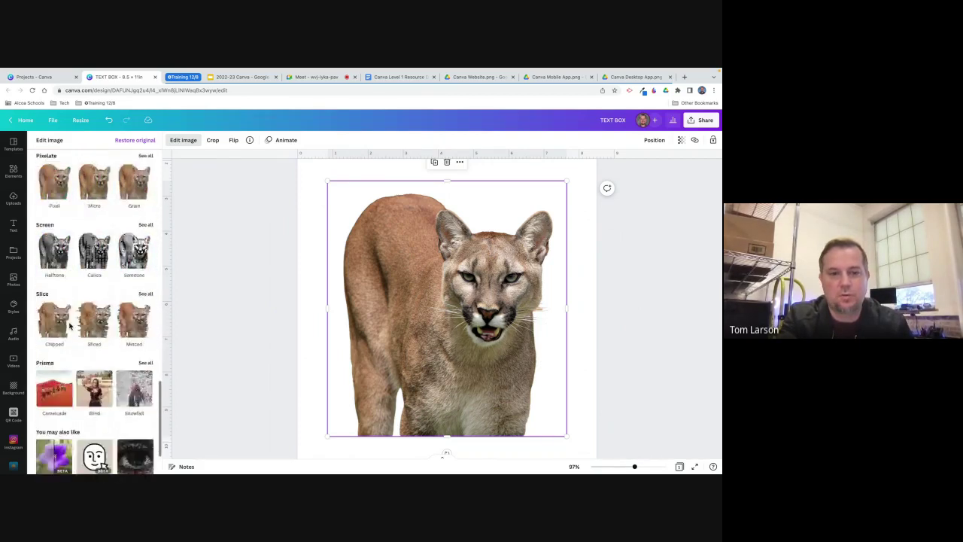
pyautogui.scroll(3, 69, 325)
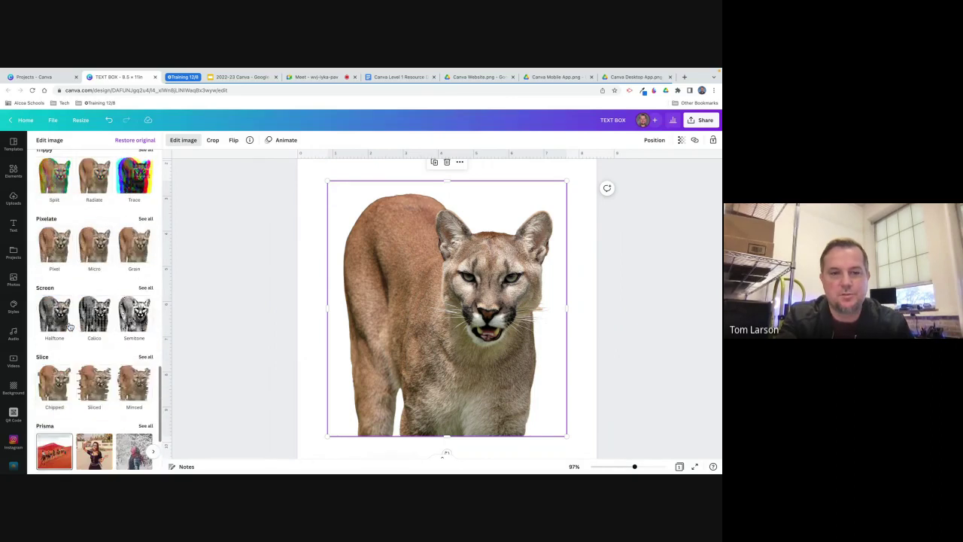
pyautogui.scroll(10, 70, 325)
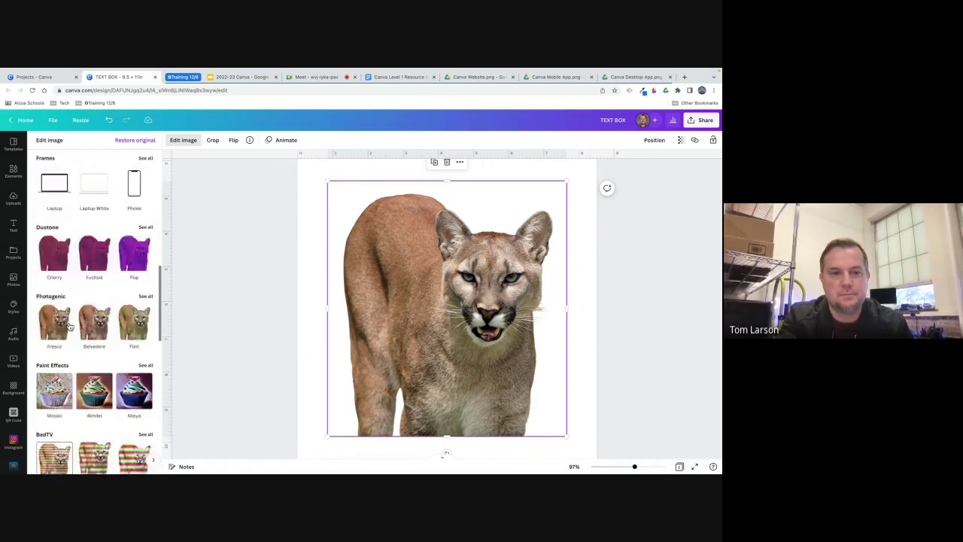
pyautogui.scroll(7, 70, 325)
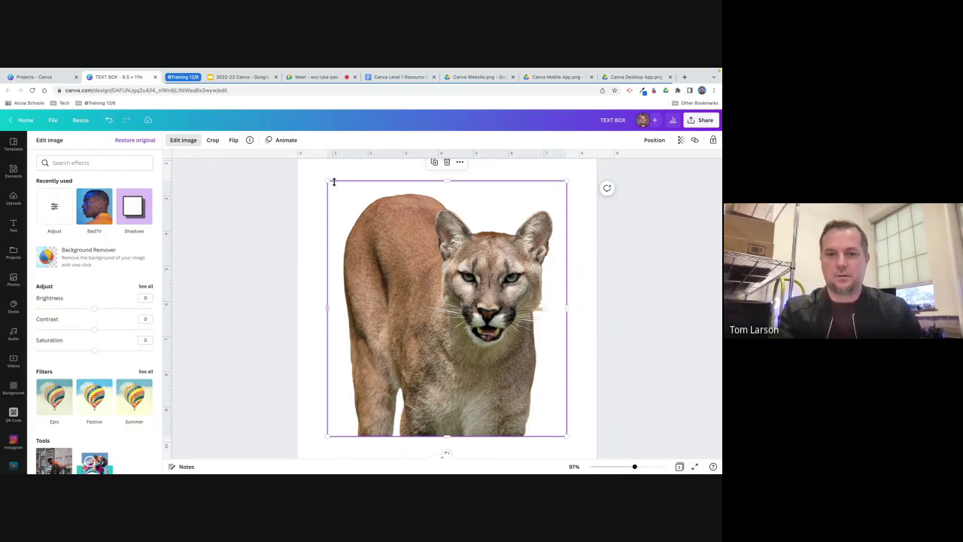
pyautogui.moveTo(328, 181); pyautogui.dragTo(384, 242)
pyautogui.moveTo(470, 331); pyautogui.dragTo(440, 314)
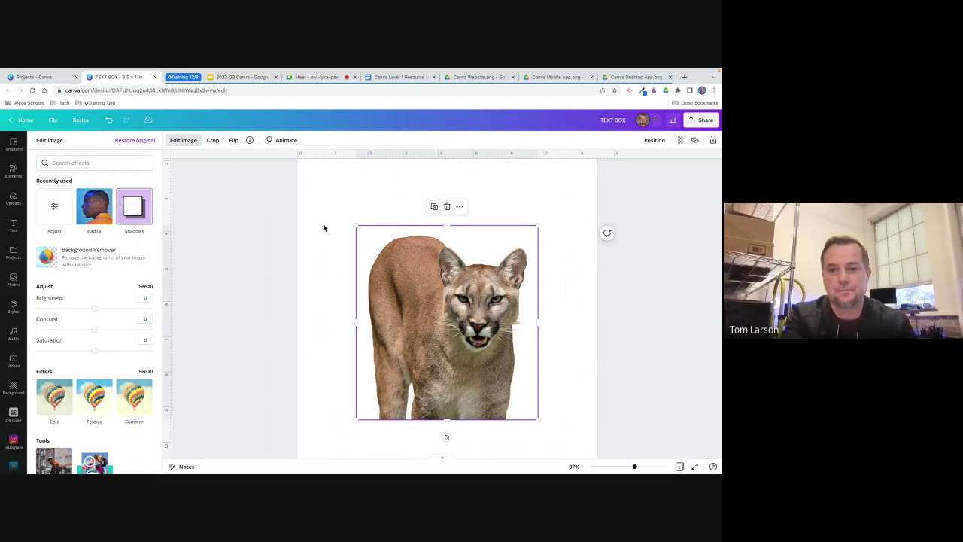
pyautogui.press('Escape')
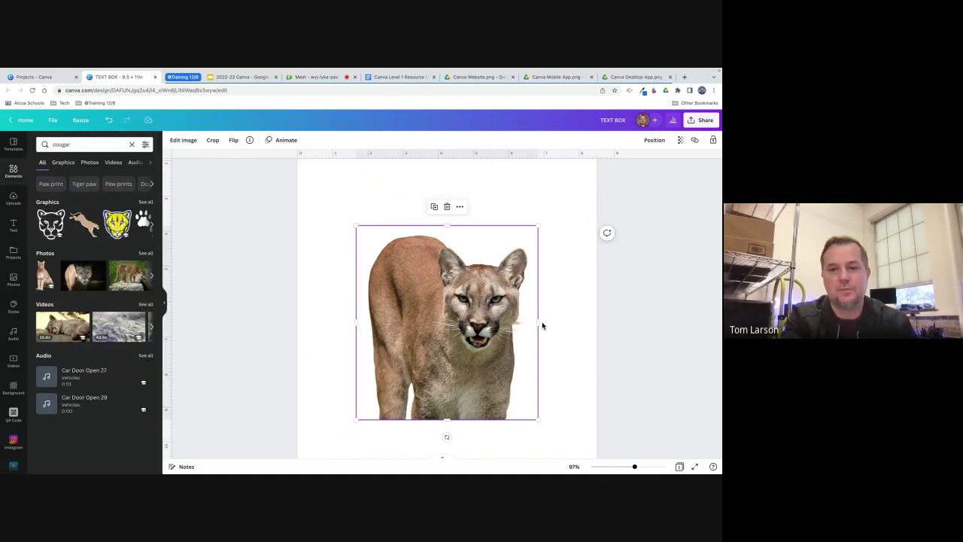
pyautogui.click(589, 329)
pyautogui.click(495, 326)
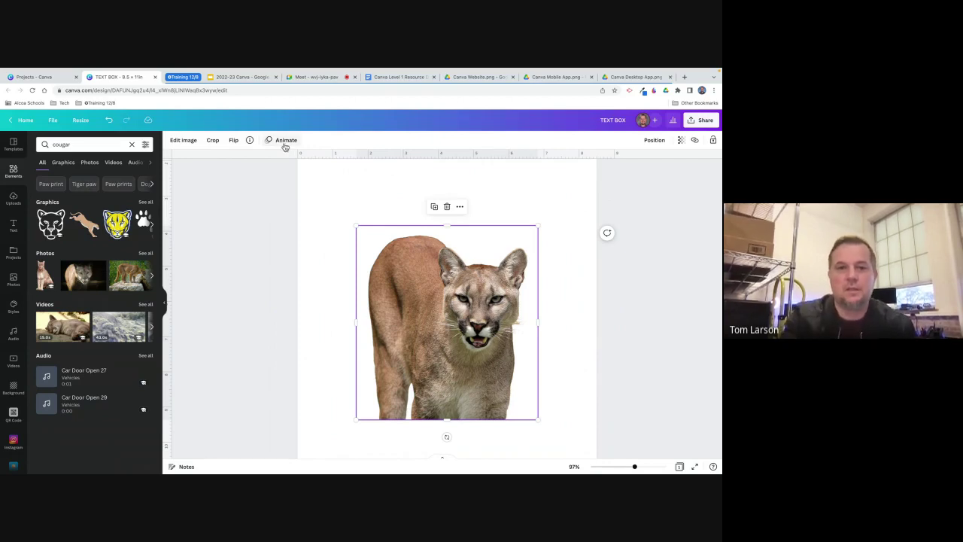
# Apply the Tectonic photo animation to the cougar.
pyautogui.click(285, 141)
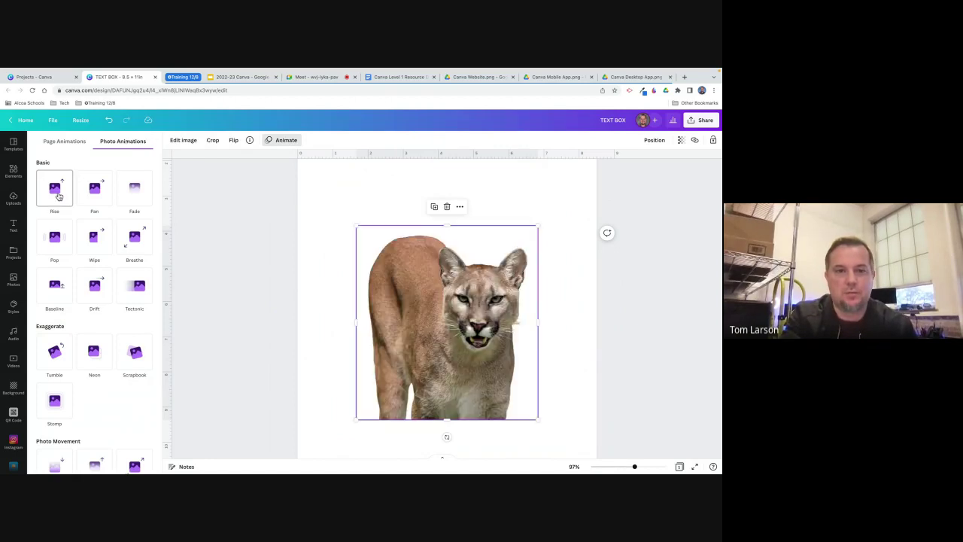
pyautogui.click(95, 192)
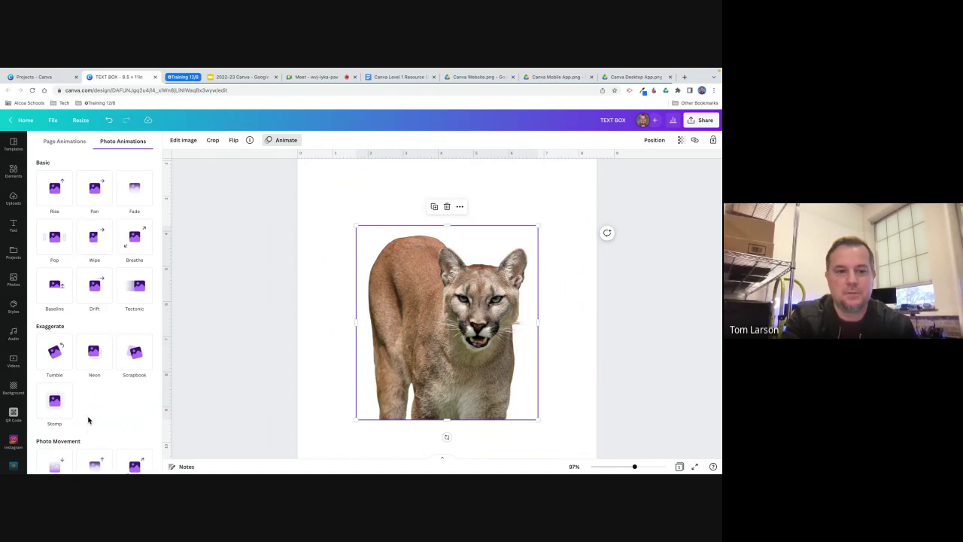
pyautogui.scroll(-1, 88, 420)
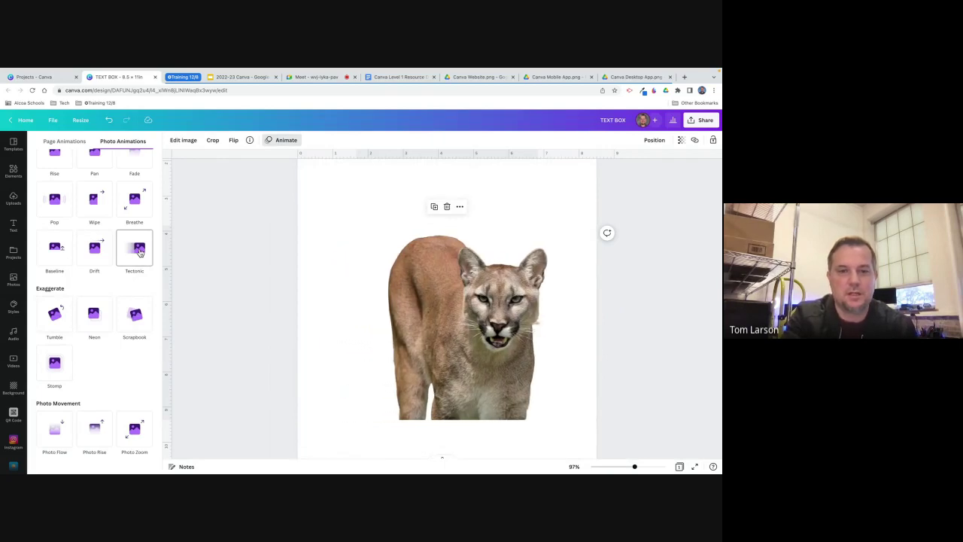
pyautogui.click(139, 252)
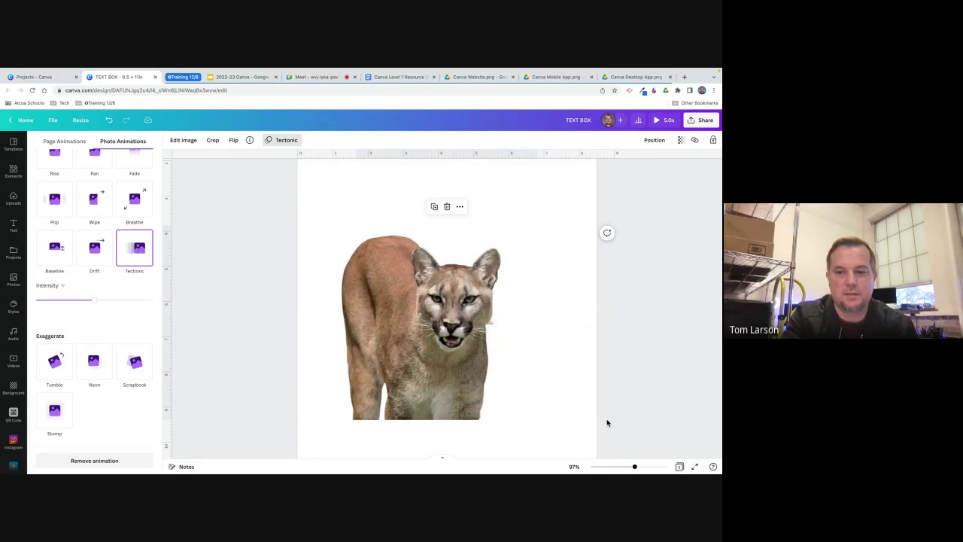
# Zoom out and enlarge the cougar so it spans the full page width.
pyautogui.moveTo(635, 466); pyautogui.dragTo(617, 467)
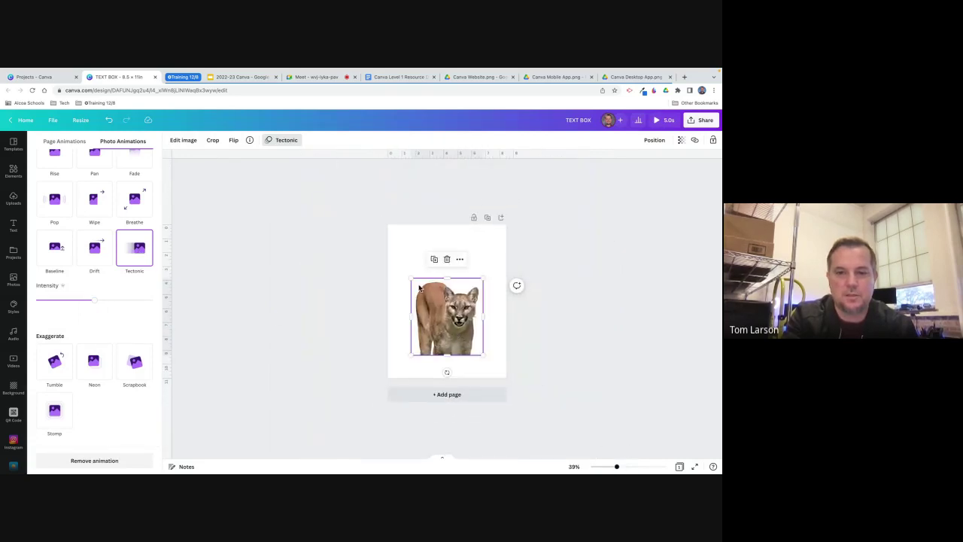
pyautogui.moveTo(409, 275); pyautogui.dragTo(450, 292)
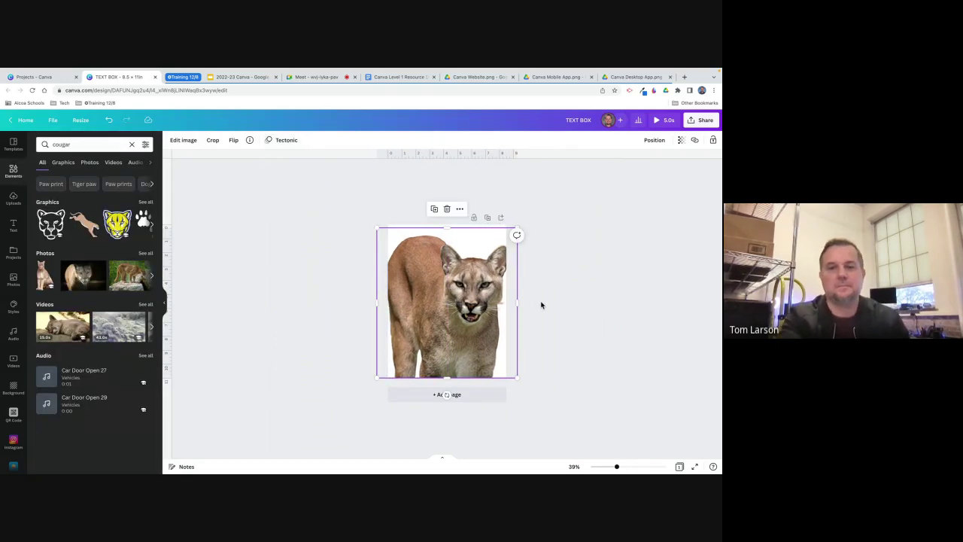
pyautogui.click(540, 305)
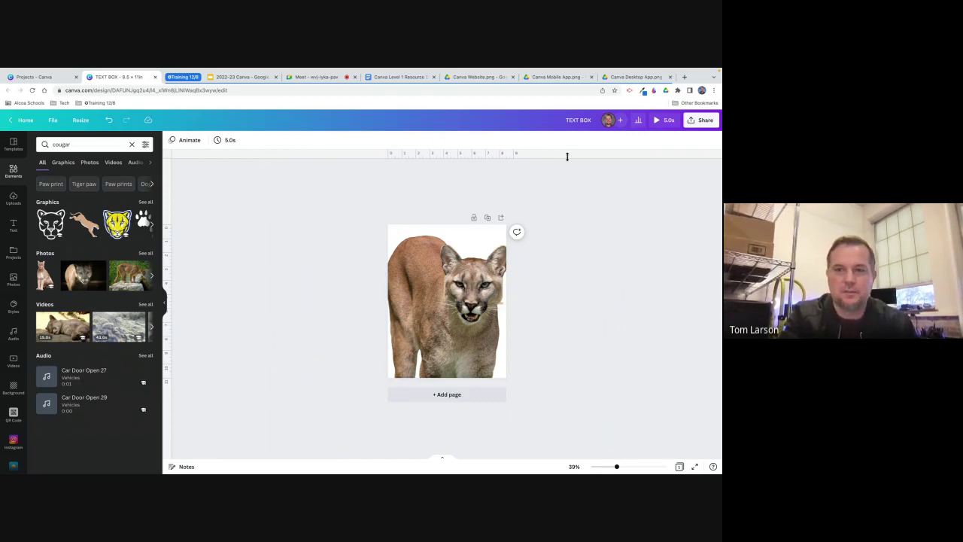
pyautogui.click(657, 123)
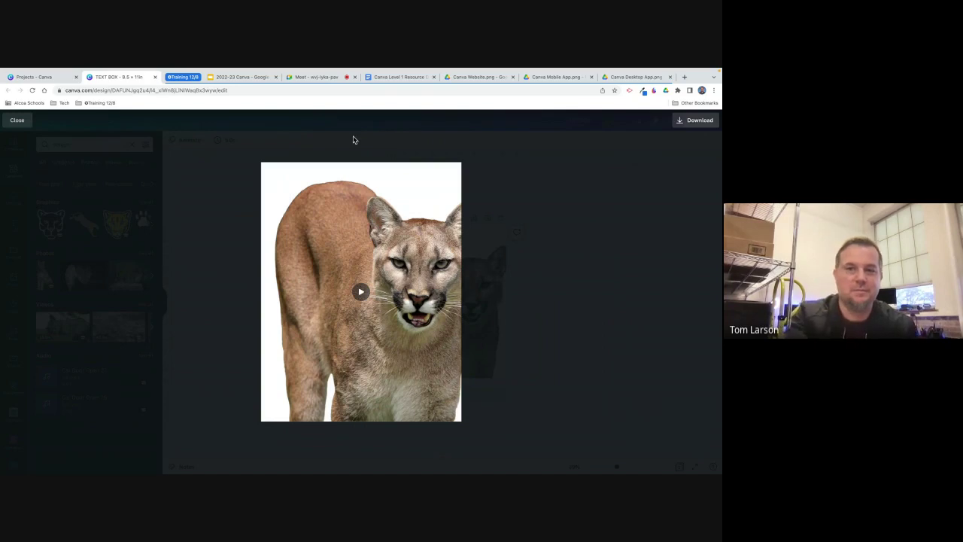
pyautogui.click(18, 120)
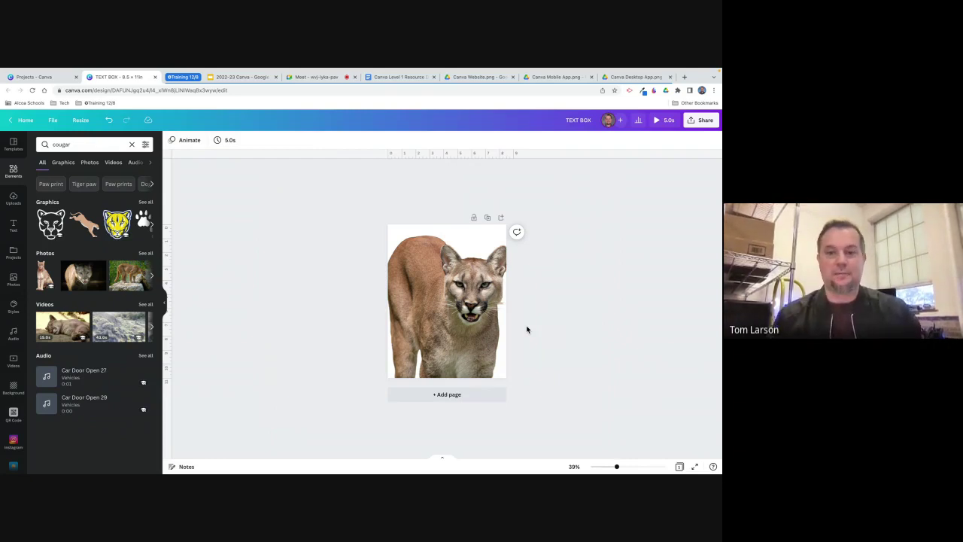
# Shrink the cougar and move it to the lower-left, partly past the page's left edge.
pyautogui.click(451, 318)
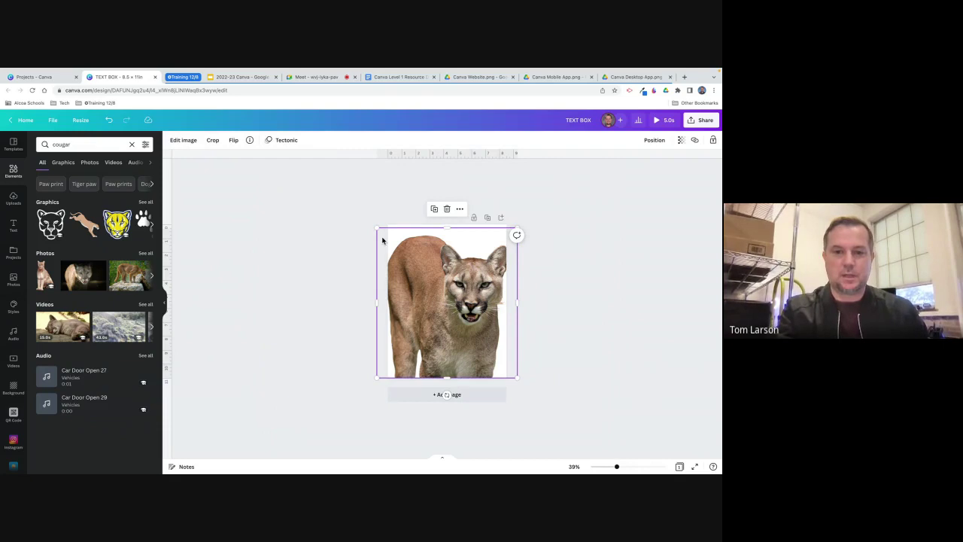
pyautogui.moveTo(377, 229); pyautogui.dragTo(412, 266)
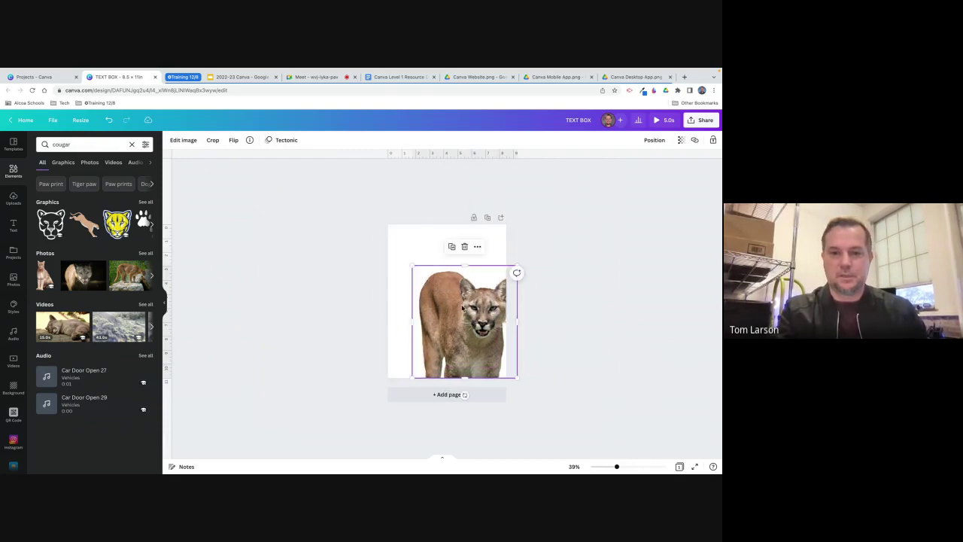
pyautogui.moveTo(461, 308); pyautogui.dragTo(402, 328)
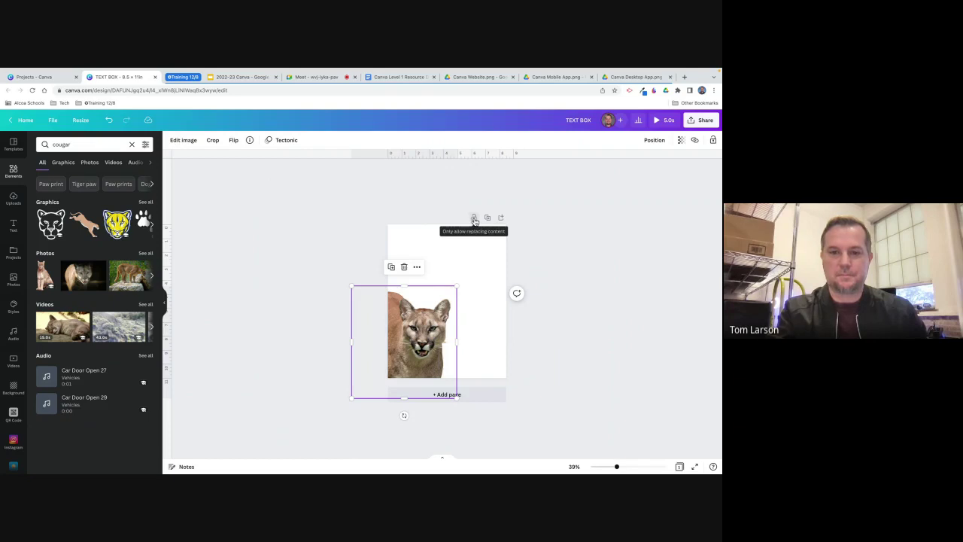
# Lock the cougar photo in place from its more-options menu, then reselect it.
pyautogui.click(417, 267)
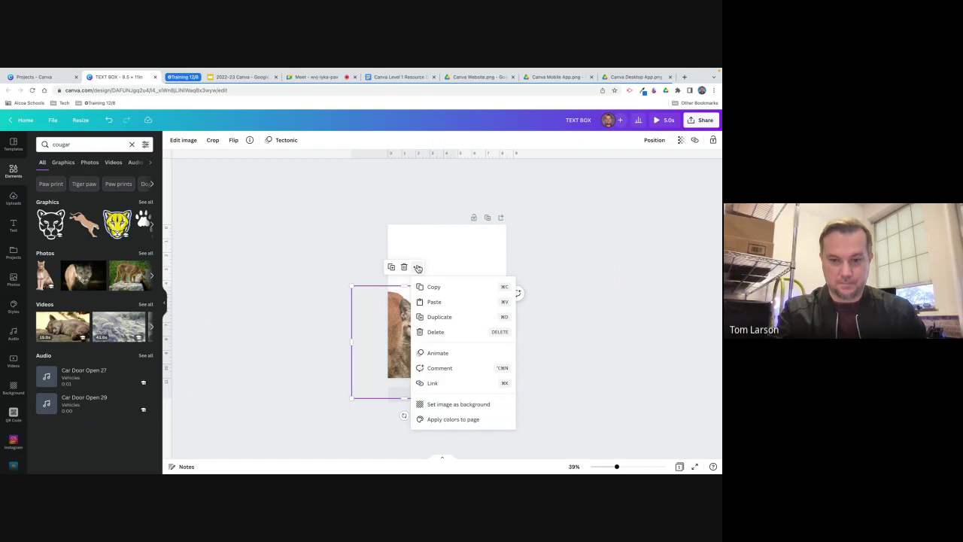
pyautogui.click(472, 217)
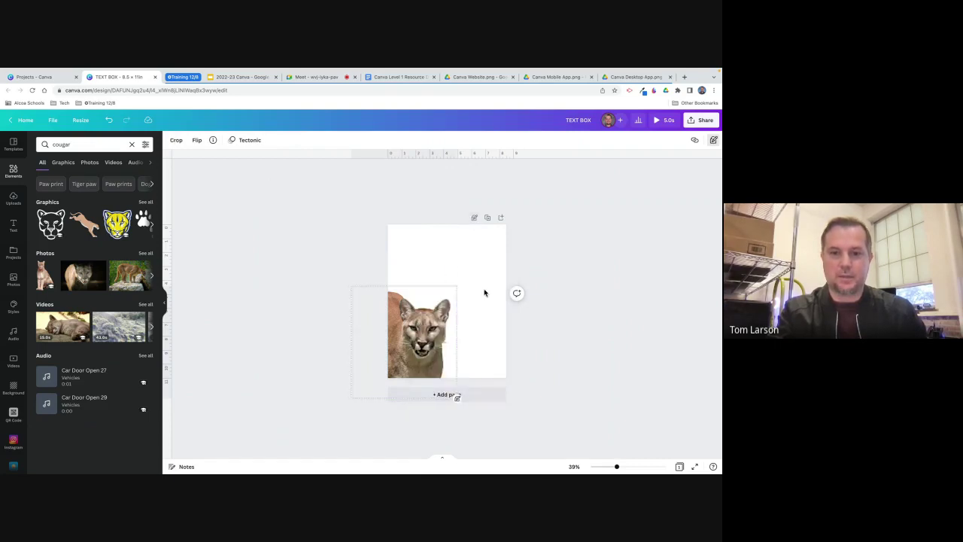
pyautogui.click(450, 256)
pyautogui.click(445, 255)
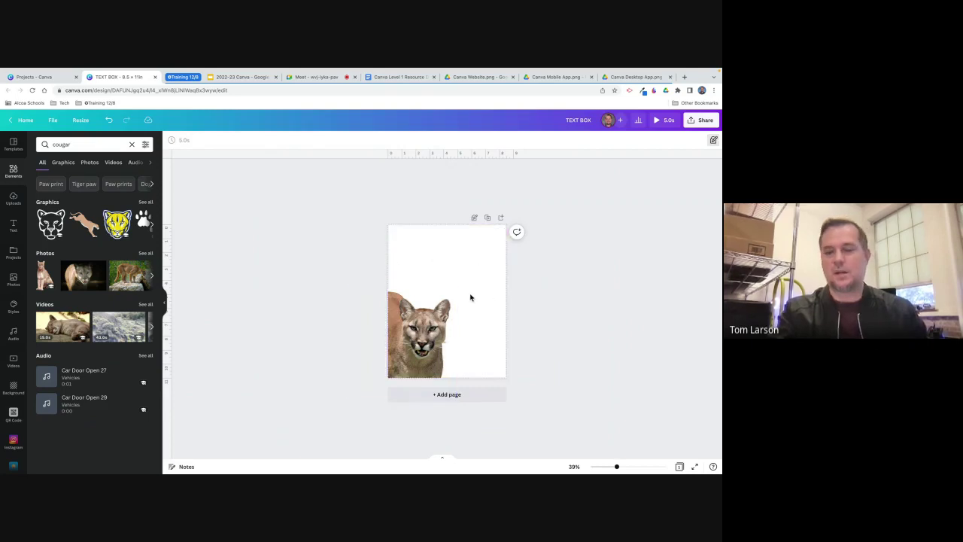
pyautogui.click(415, 331)
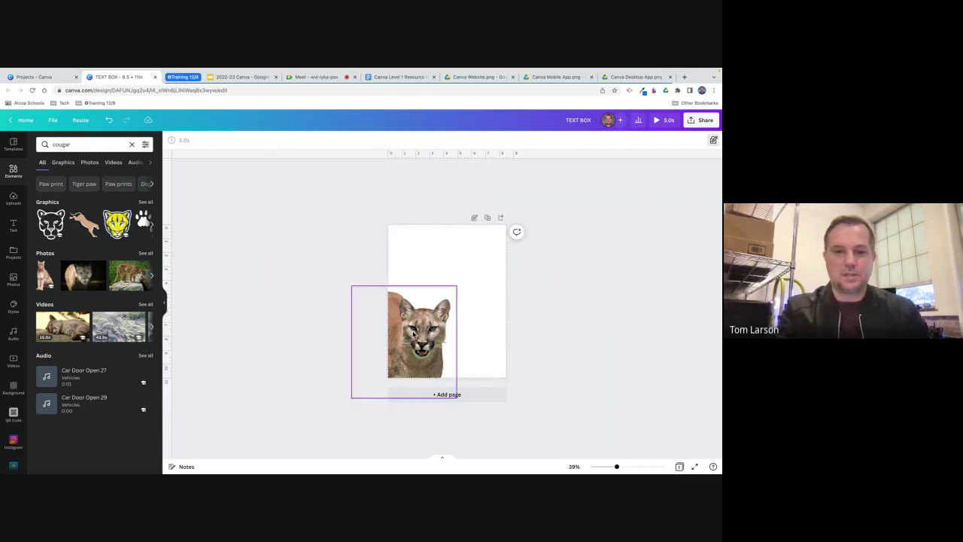
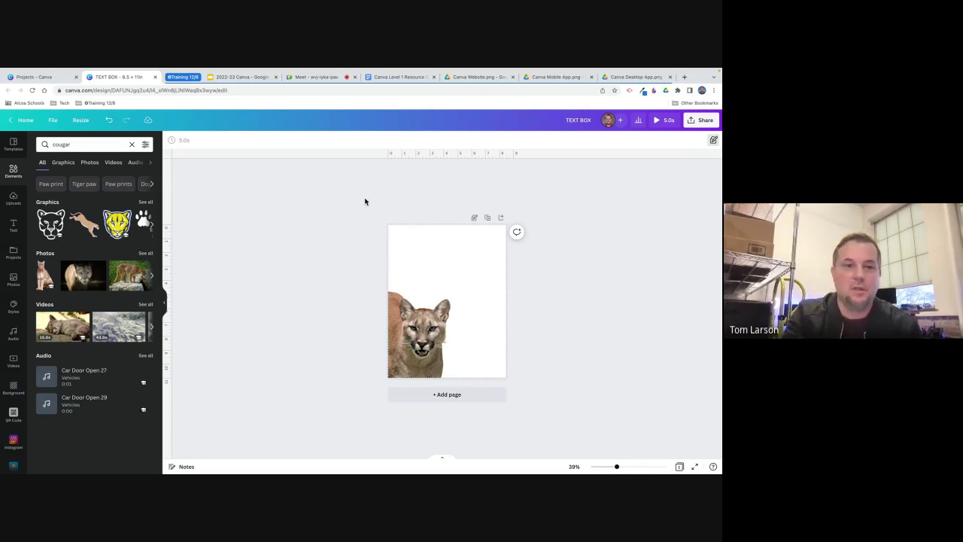
# Make a resized copy of the cougar design at Business Plan (A4) size.
pyautogui.click(80, 122)
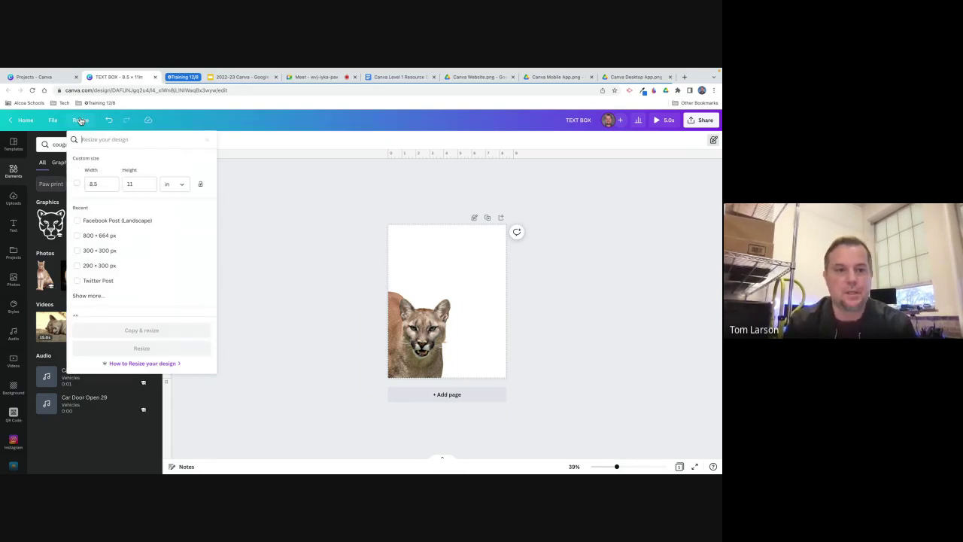
pyautogui.scroll(-5, 140, 233)
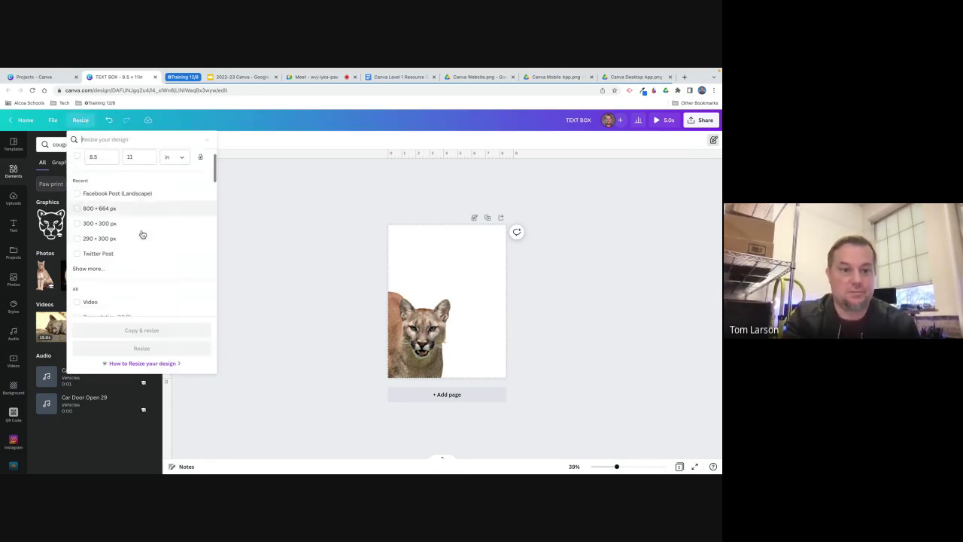
pyautogui.scroll(-10, 142, 234)
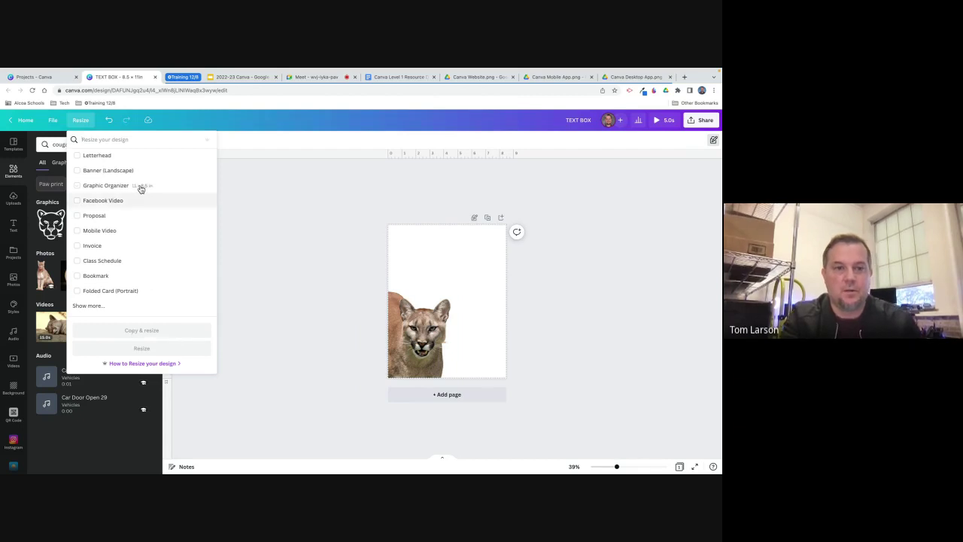
pyautogui.click(92, 139)
pyautogui.write('a4')
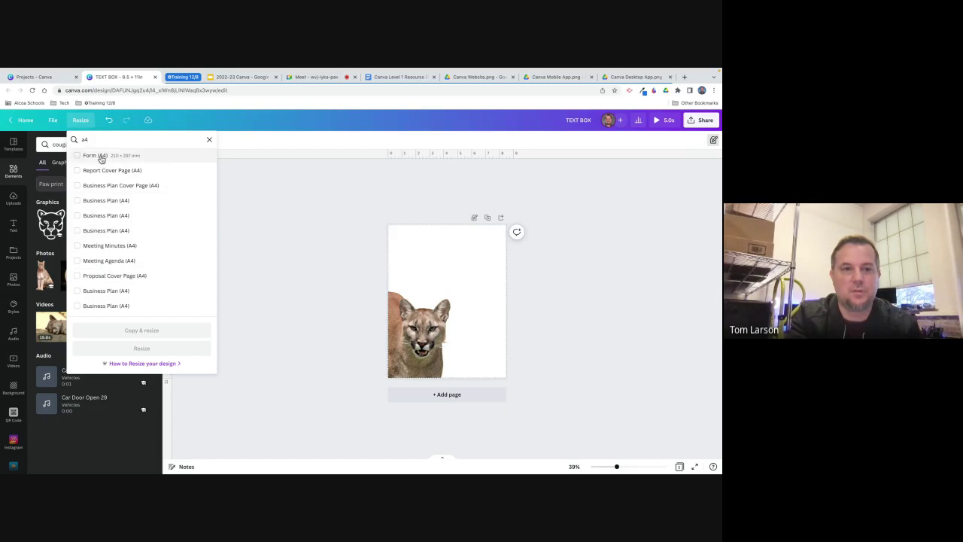
pyautogui.click(101, 219)
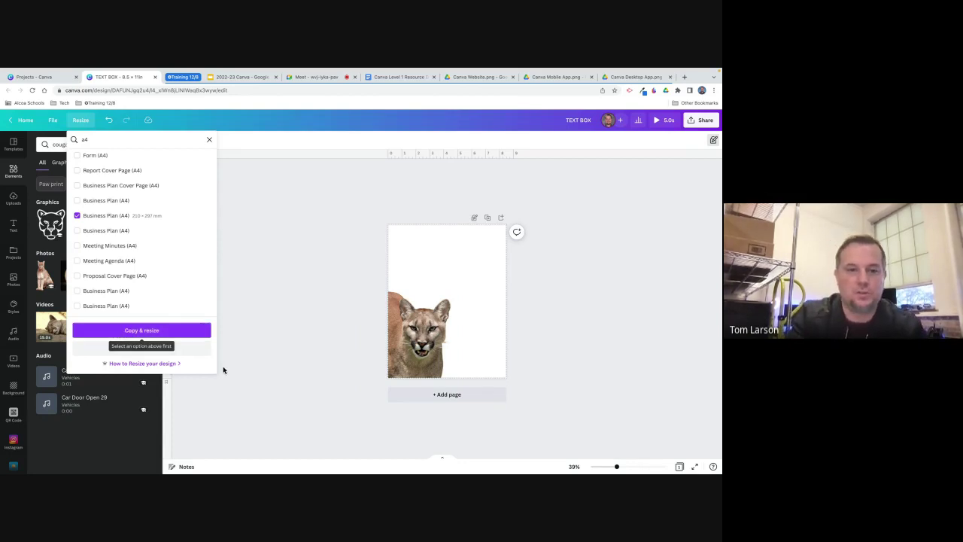
pyautogui.click(141, 348)
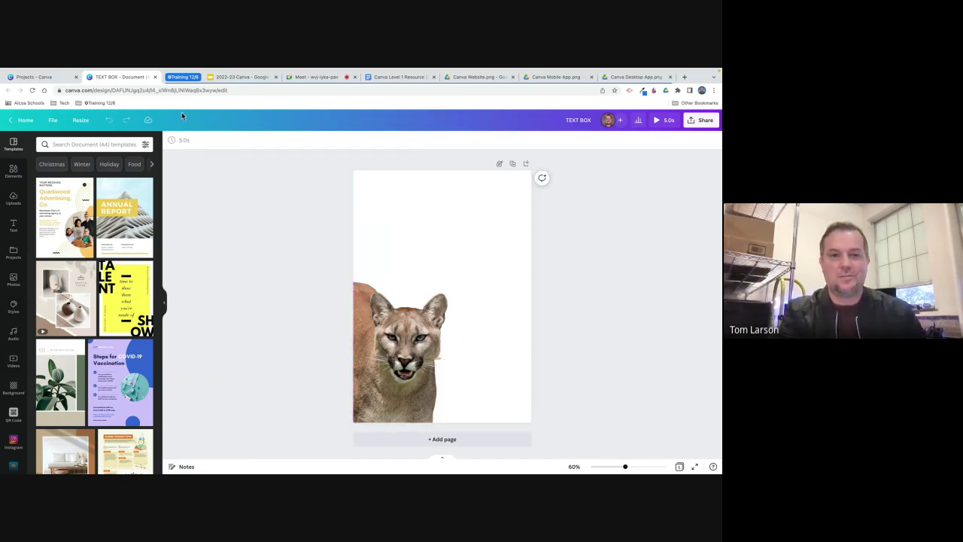
# Leave the editor for the Canva home page and show the Projects page.
pyautogui.click(25, 120)
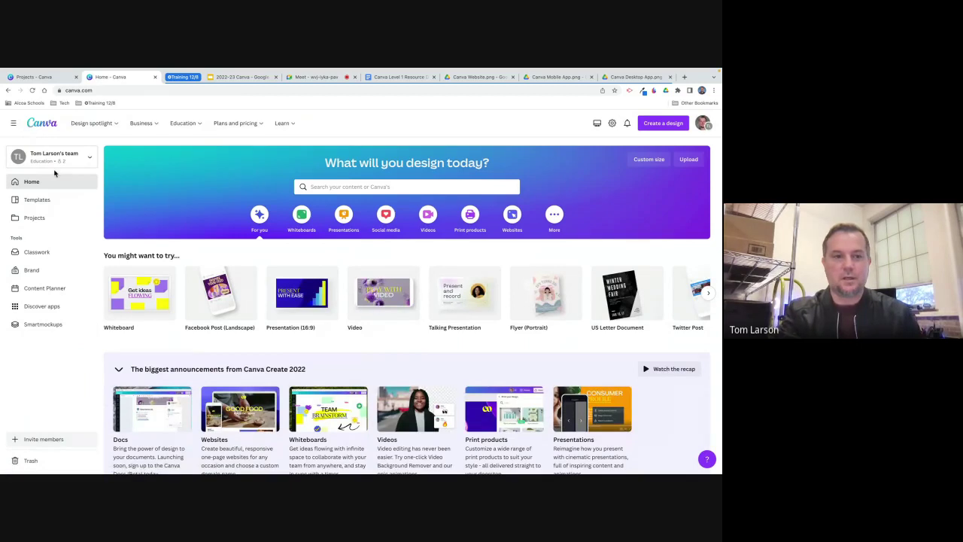
pyautogui.click(38, 220)
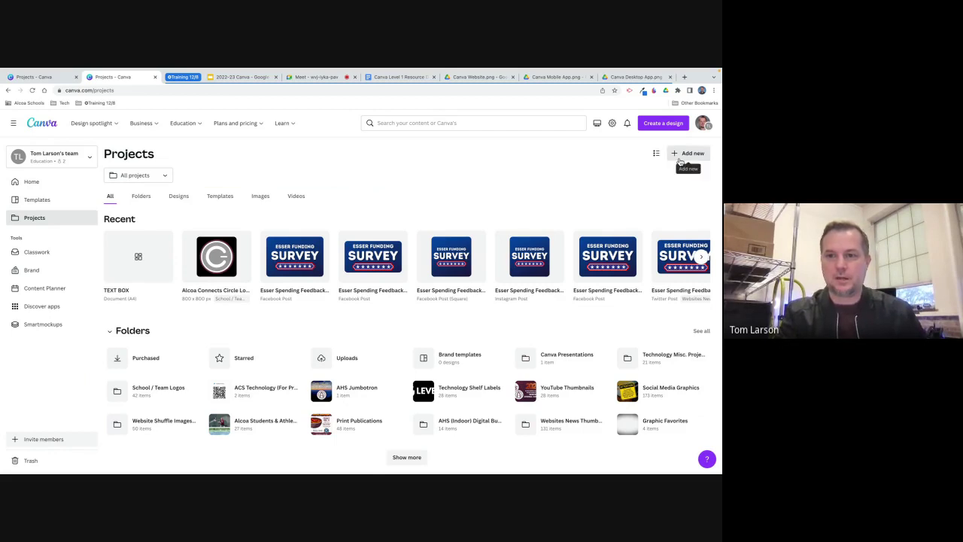
pyautogui.click(680, 161)
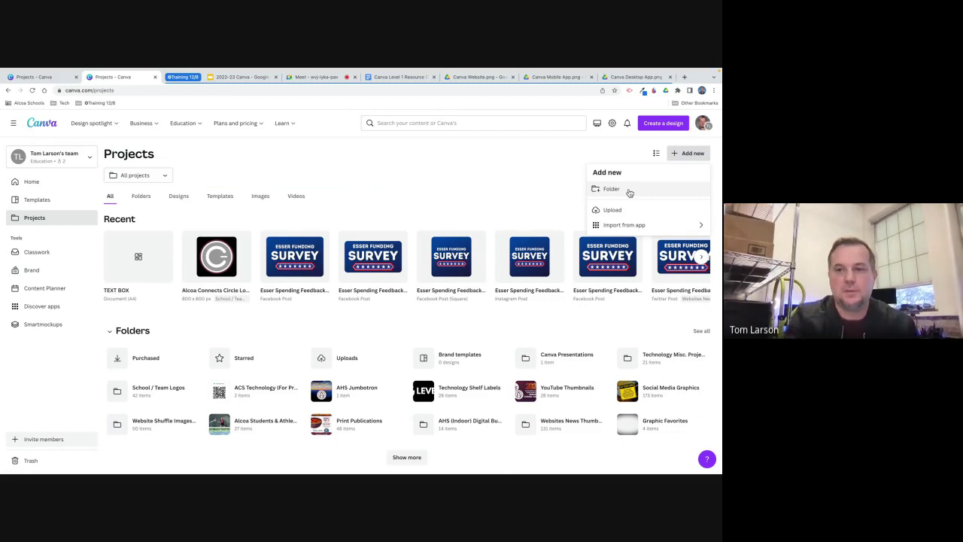
pyautogui.click(629, 191)
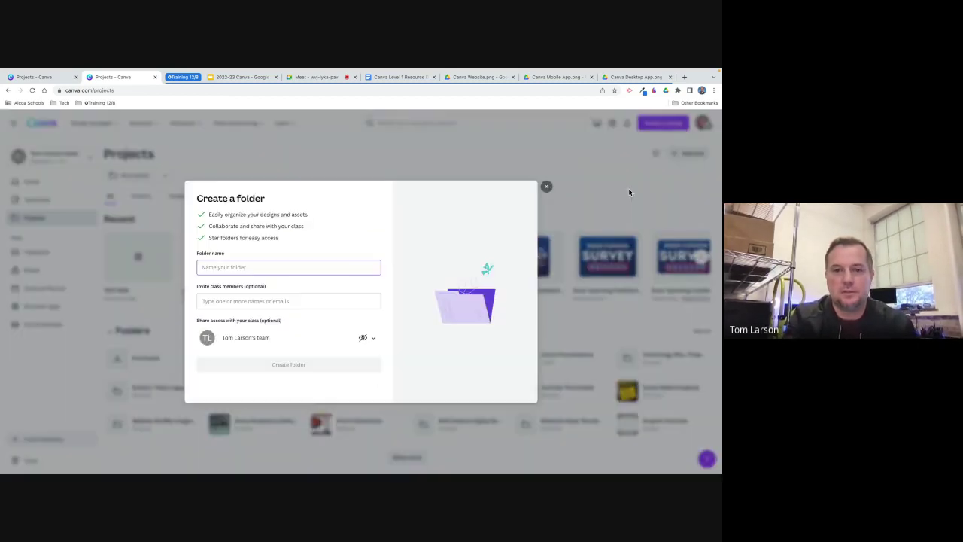
pyautogui.click(547, 187)
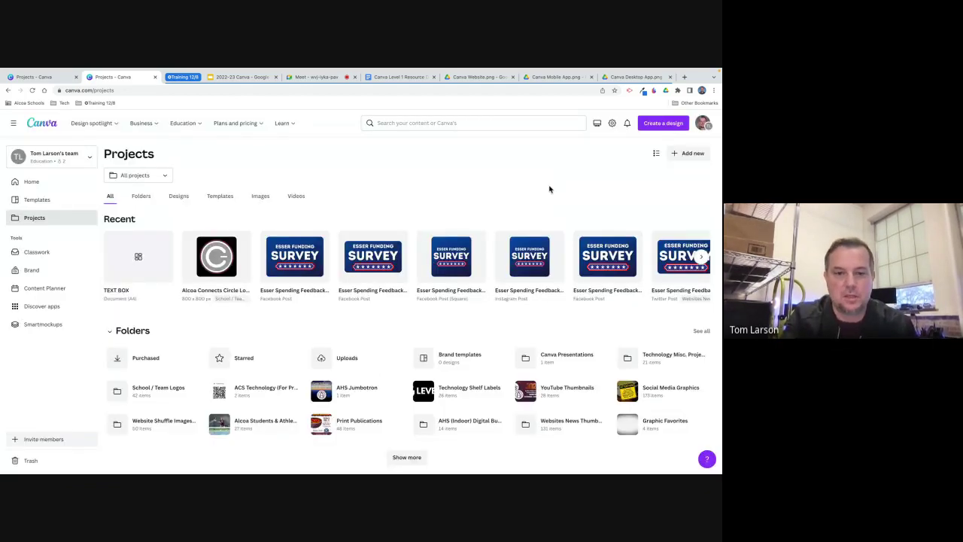
pyautogui.scroll(-3, 442, 279)
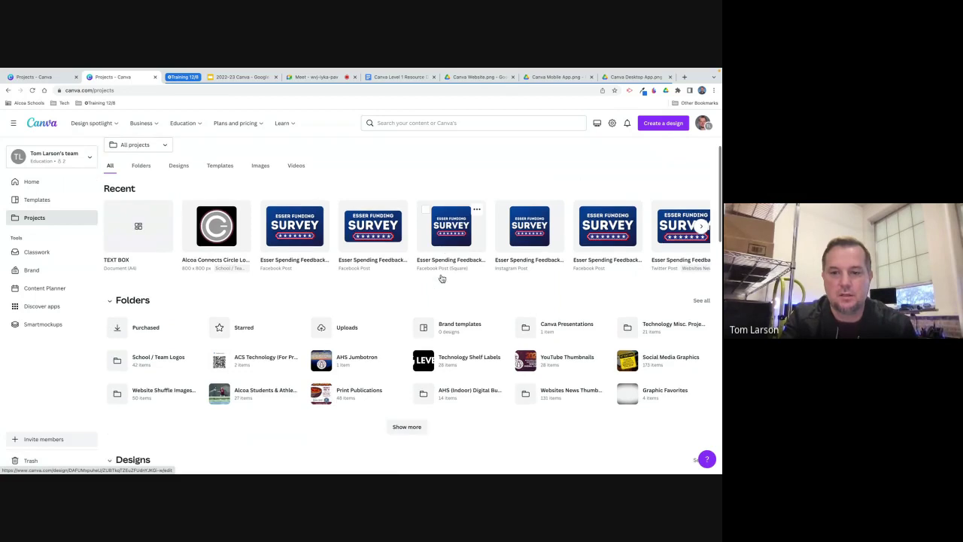
pyautogui.scroll(-1, 441, 279)
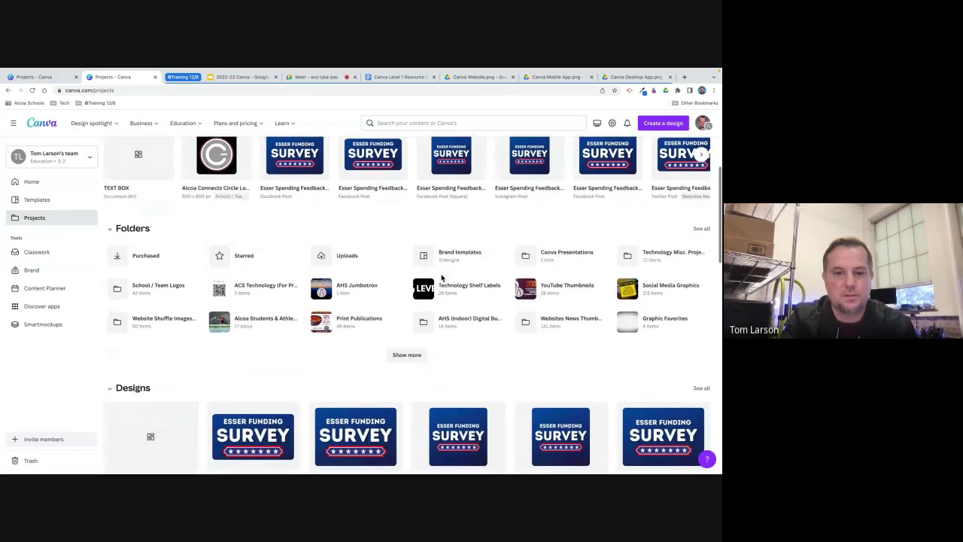
# Open the YouTube Thumbnails folder and scroll through its 1920 × 1080 px thumbnail designs.
pyautogui.click(533, 295)
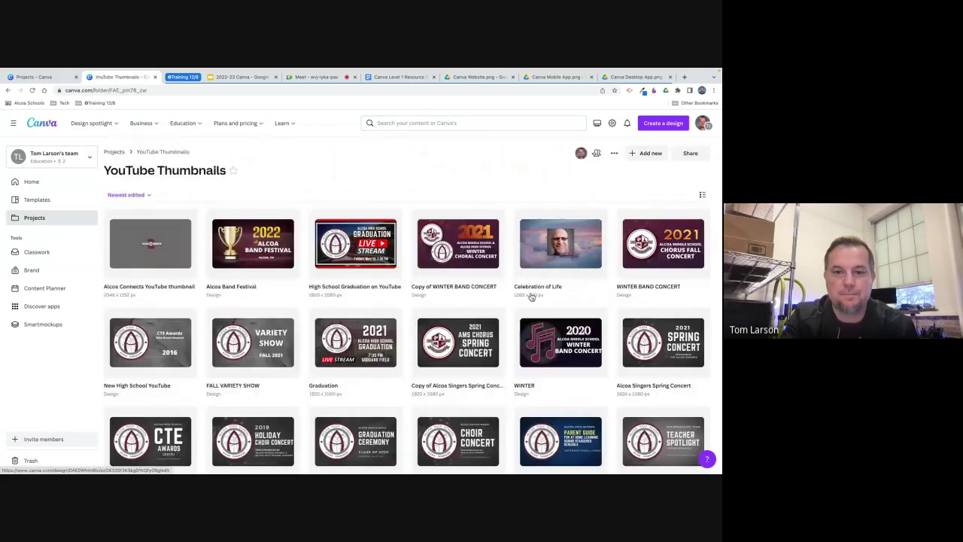
pyautogui.scroll(-1, 503, 316)
pyautogui.scroll(-5, 504, 316)
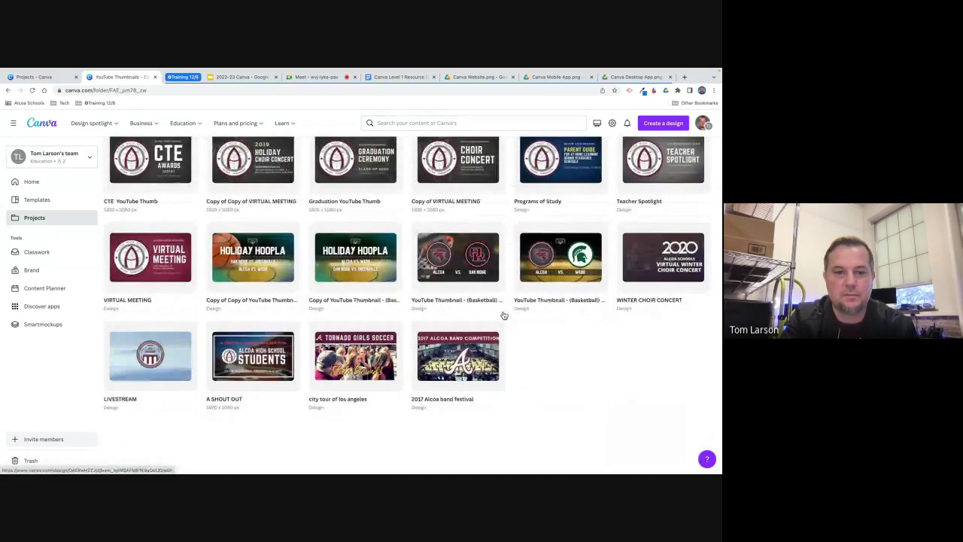
pyautogui.scroll(1, 504, 316)
pyautogui.scroll(-1, 504, 316)
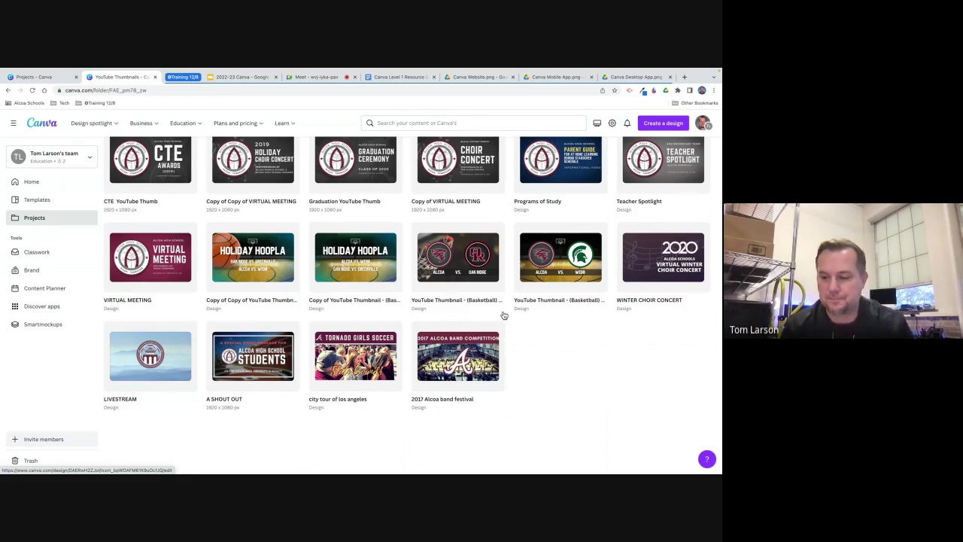
pyautogui.scroll(5, 504, 315)
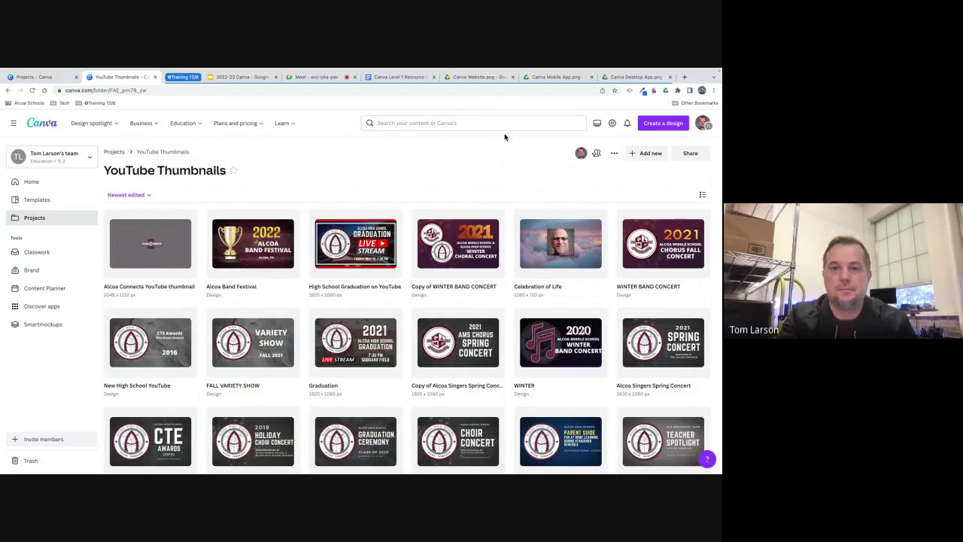
pyautogui.click(663, 124)
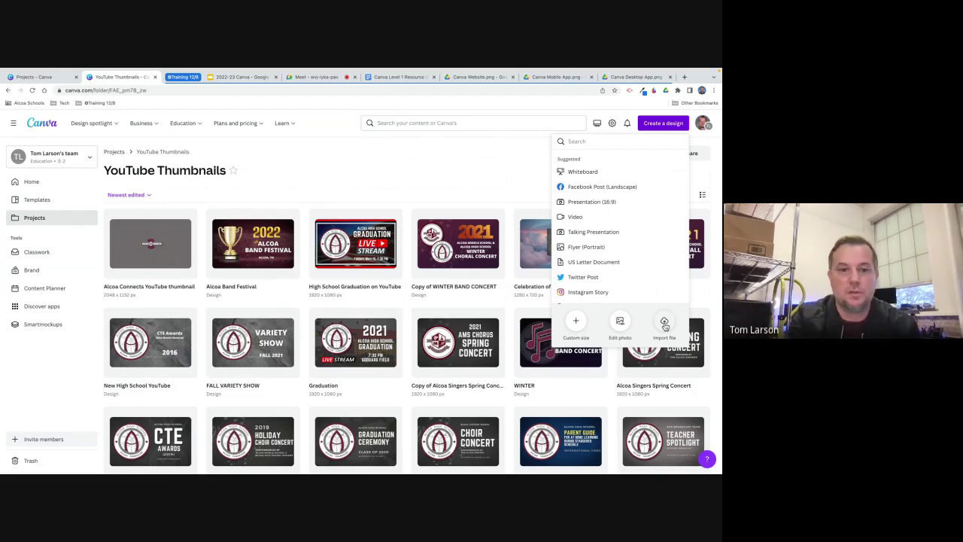
# Open the Alcoa Connects YouTube thumbnail and browse the previously uploaded images.
pyautogui.click(164, 258)
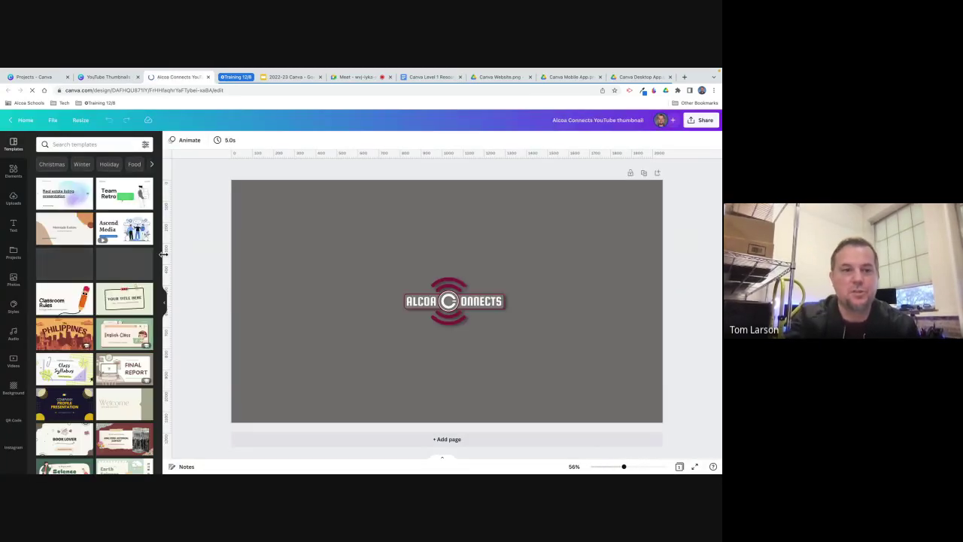
pyautogui.click(14, 202)
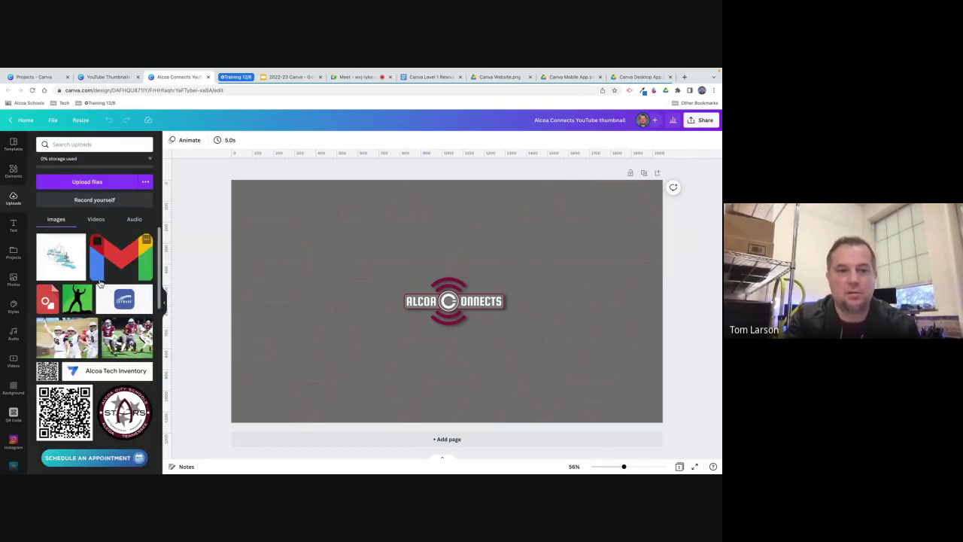
pyautogui.scroll(-2, 100, 284)
pyautogui.scroll(2, 100, 284)
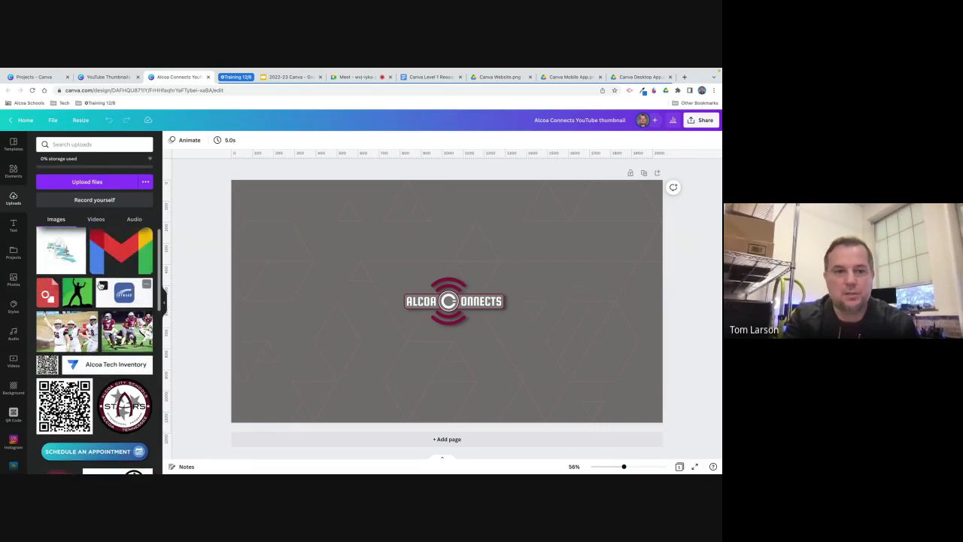
pyautogui.scroll(1, 100, 284)
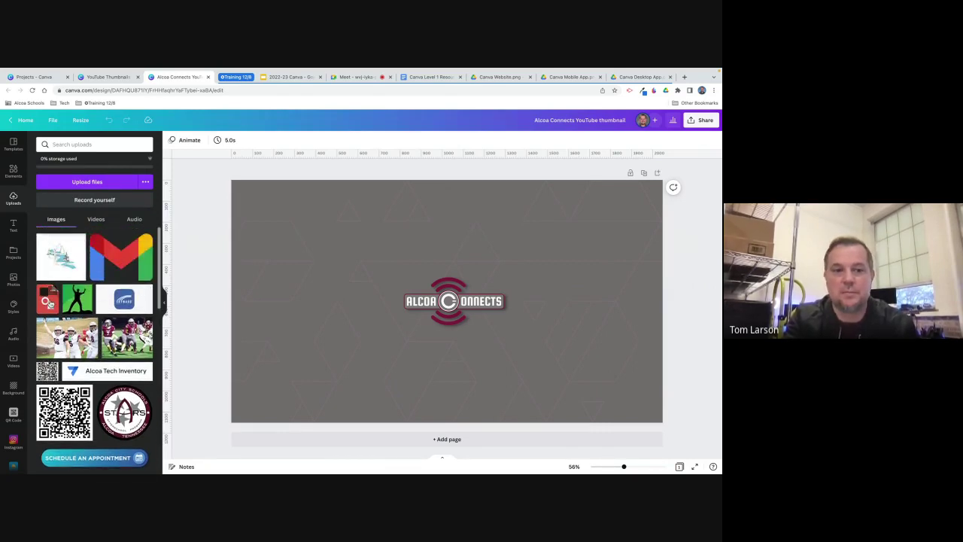
# Add and delete the red file-icon image, cancel a file upload, and select the background.
pyautogui.click(48, 304)
pyautogui.press('Delete')
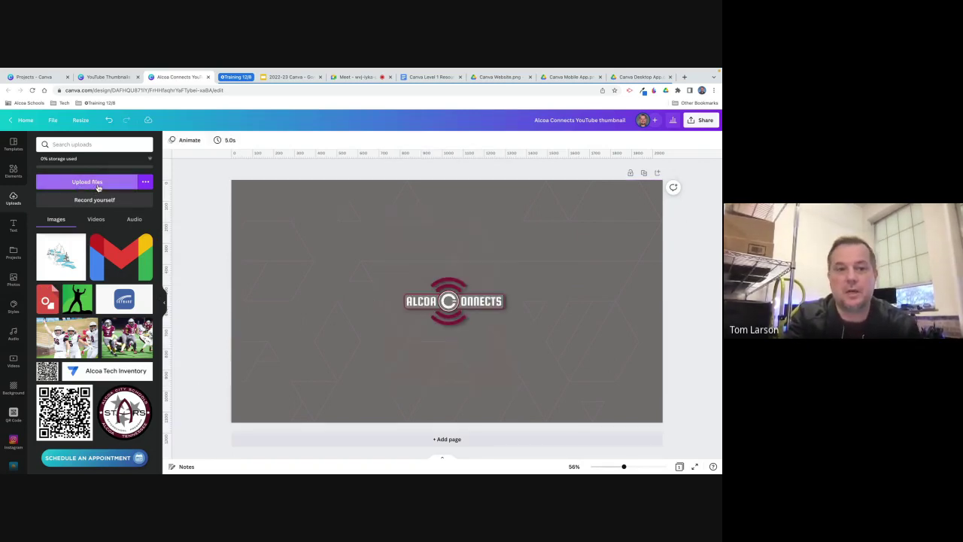
pyautogui.click(98, 188)
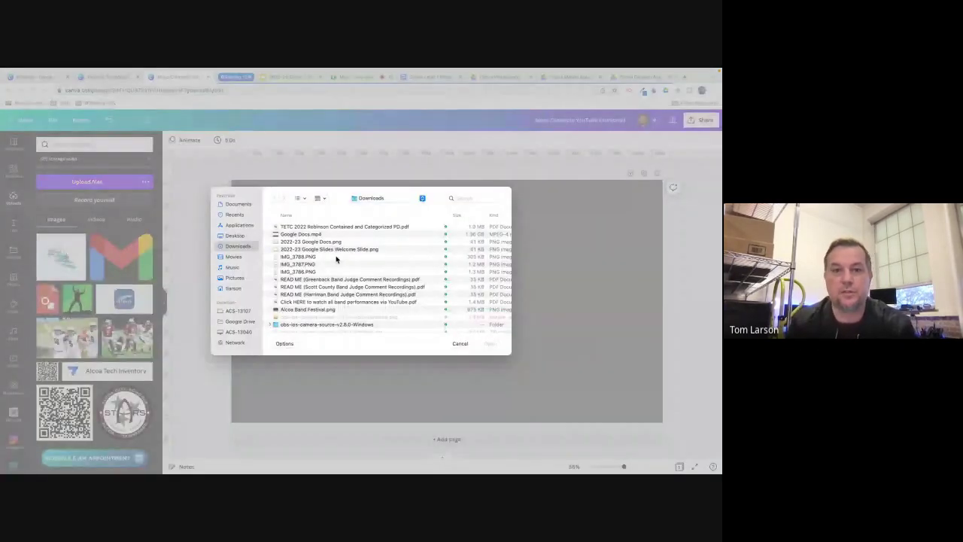
pyautogui.click(460, 344)
pyautogui.click(555, 338)
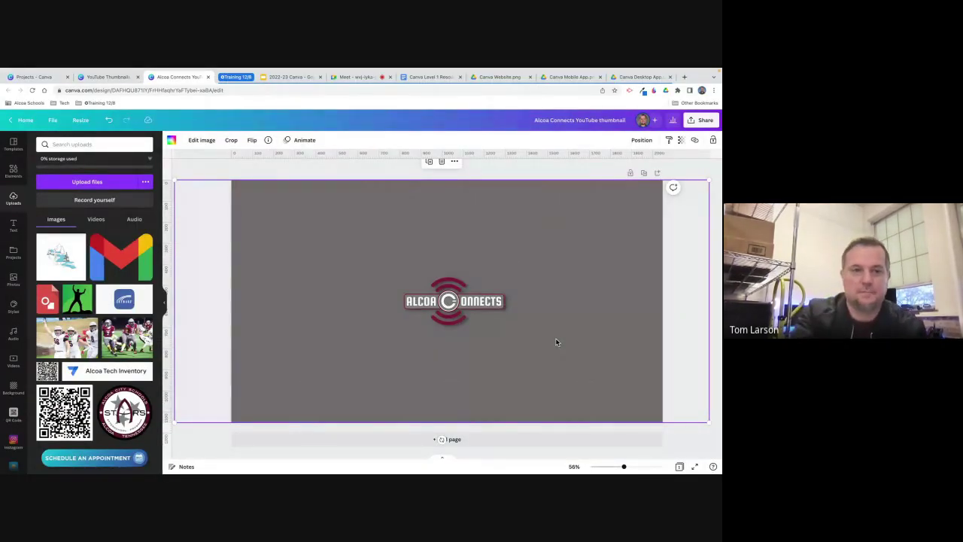
# Browse Elements to the full Stickers collection, viewing and closing the WOW sticker's details.
pyautogui.click(16, 172)
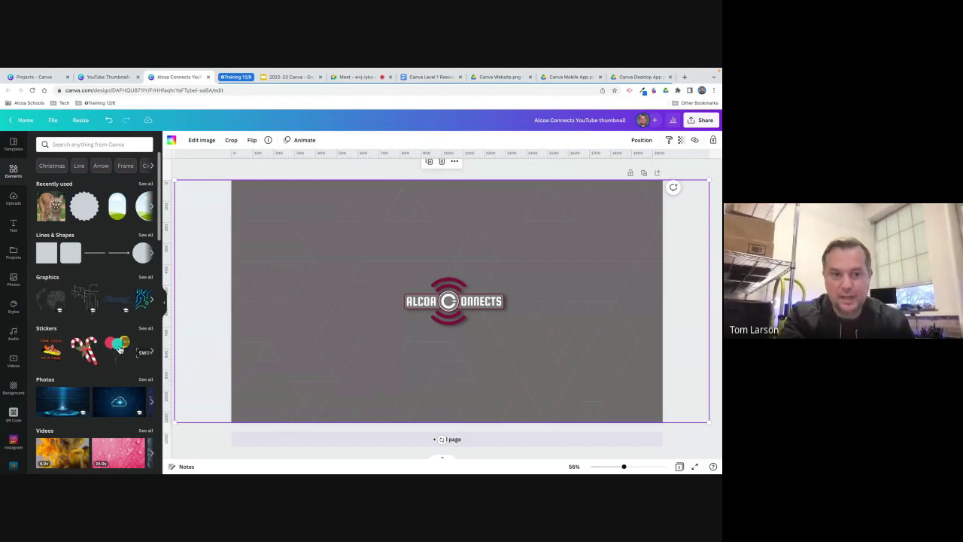
pyautogui.scroll(-4, 119, 349)
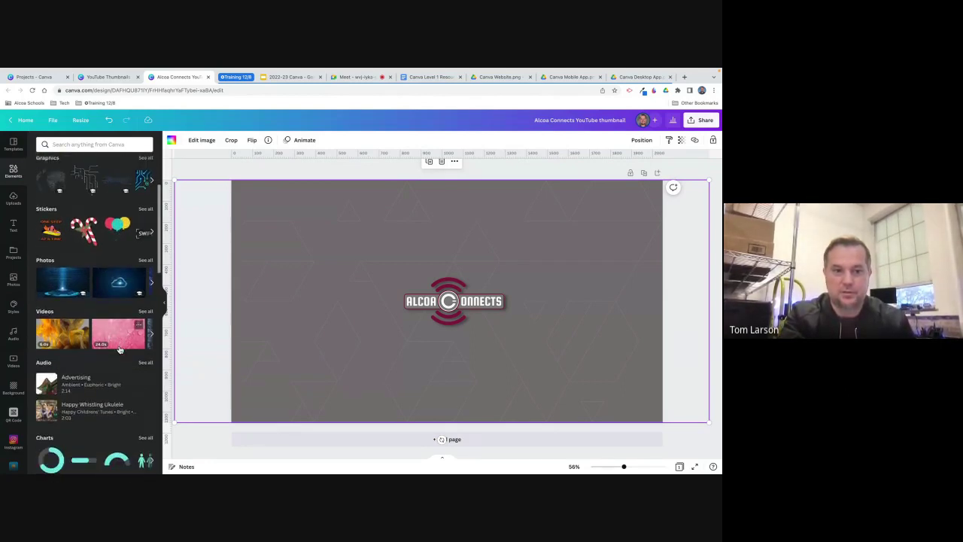
pyautogui.scroll(4, 119, 349)
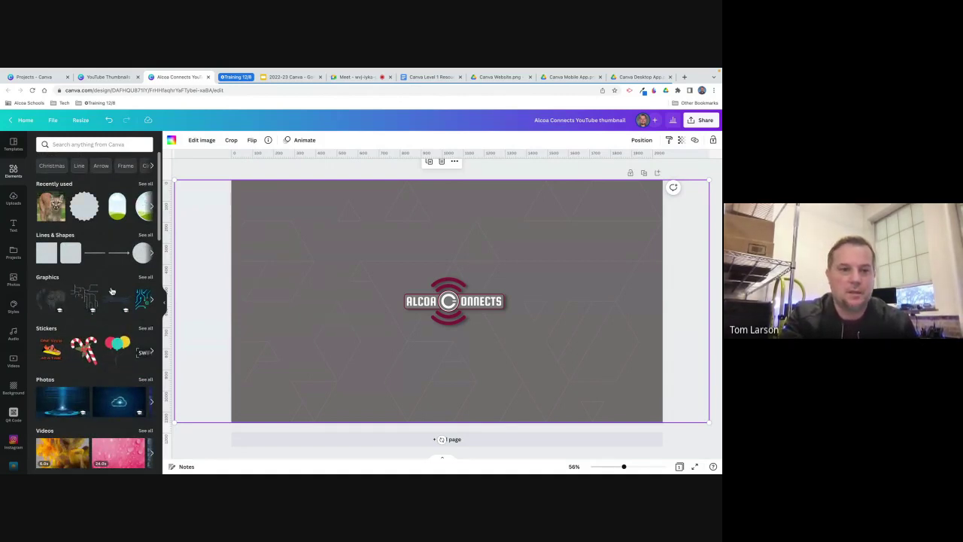
pyautogui.click(145, 329)
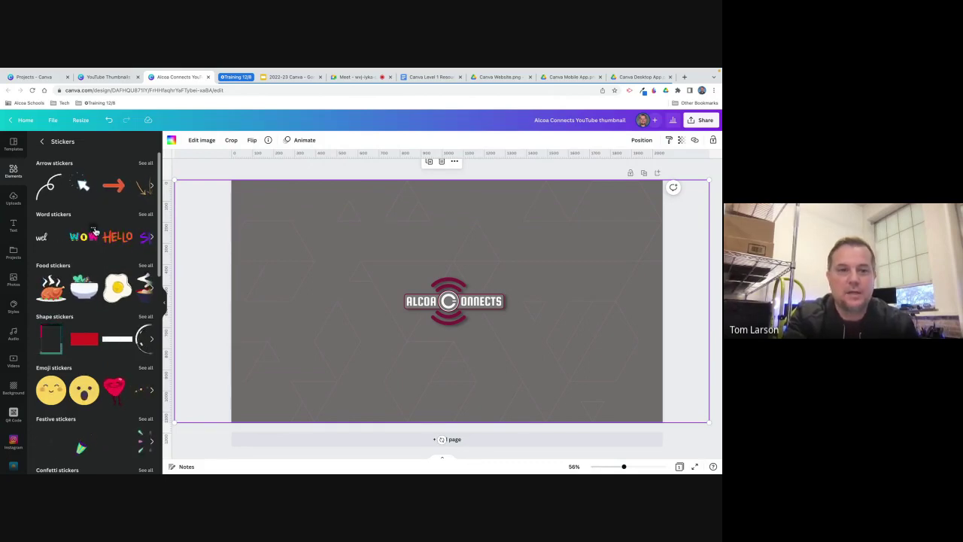
pyautogui.click(94, 230)
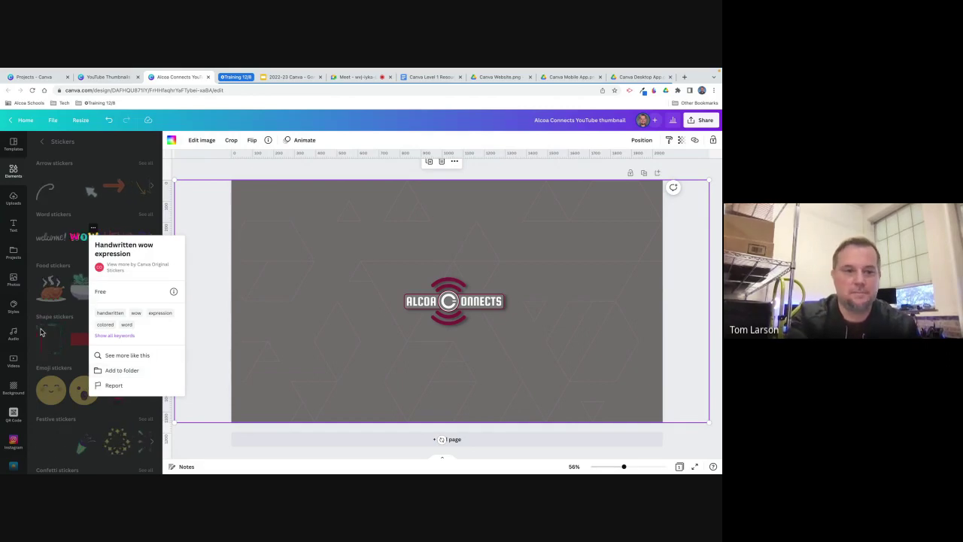
pyautogui.click(305, 390)
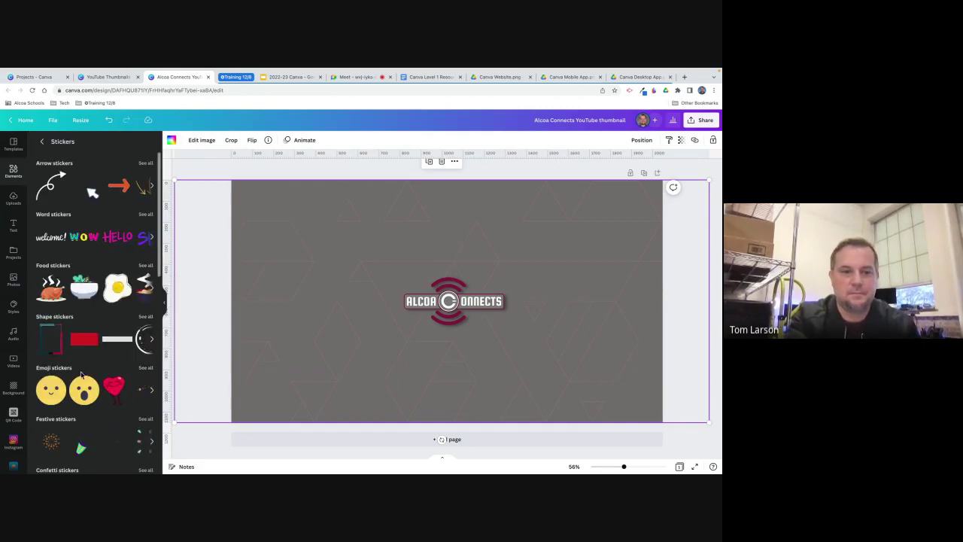
pyautogui.scroll(-5, 15, 376)
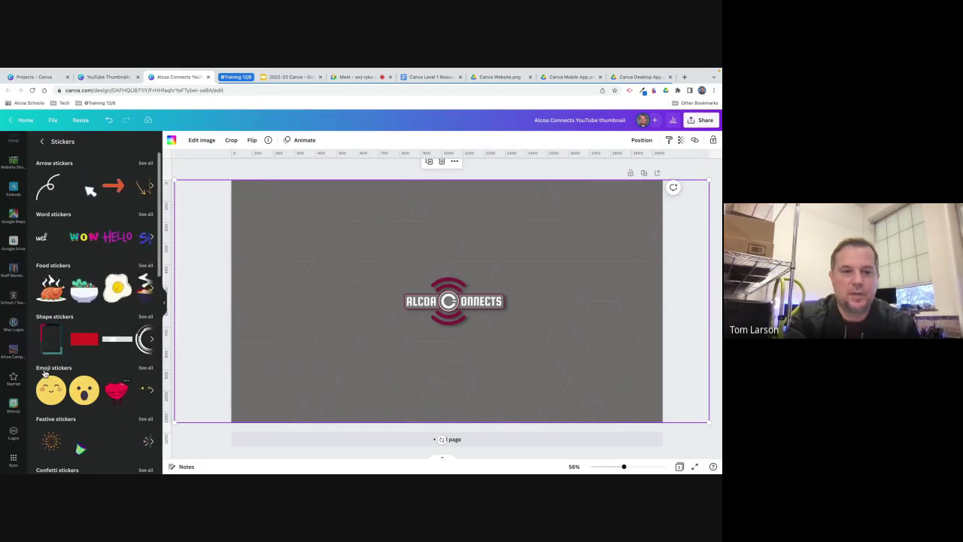
# Show the Starred collection and deselect the thumbnail's background image.
pyautogui.click(13, 380)
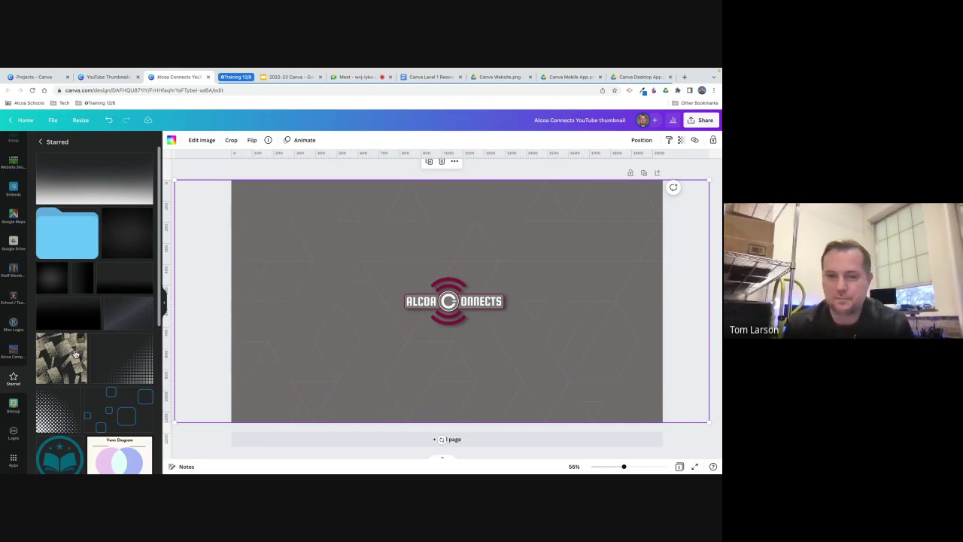
pyautogui.click(202, 173)
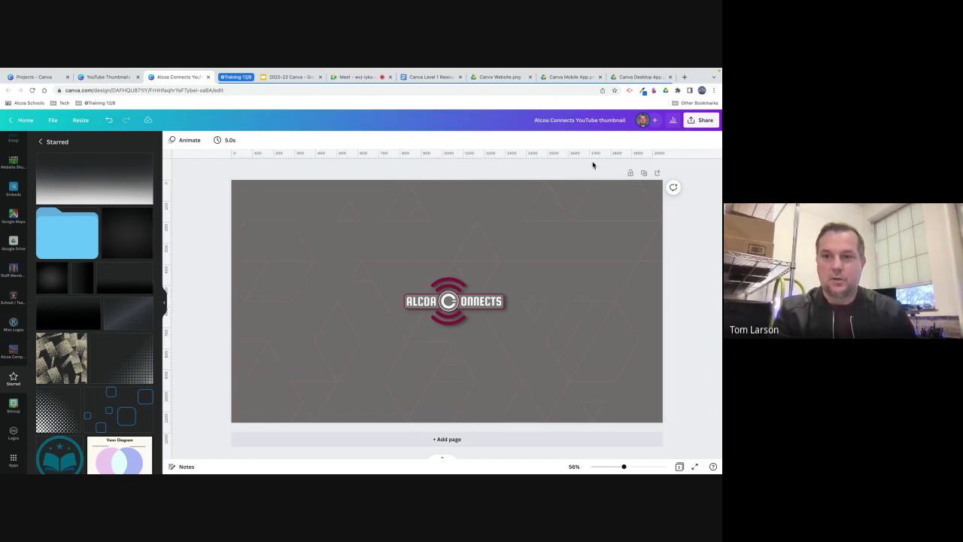
pyautogui.click(704, 121)
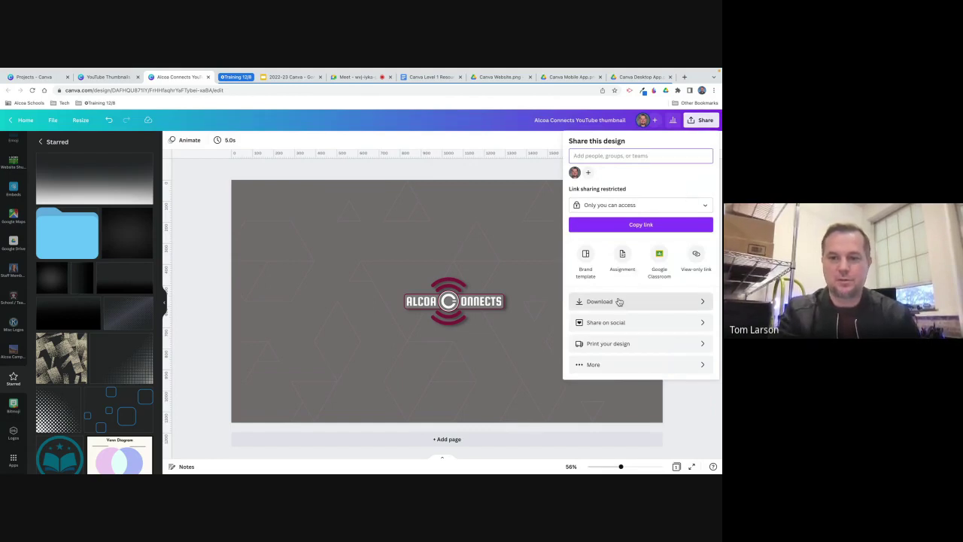
pyautogui.click(644, 303)
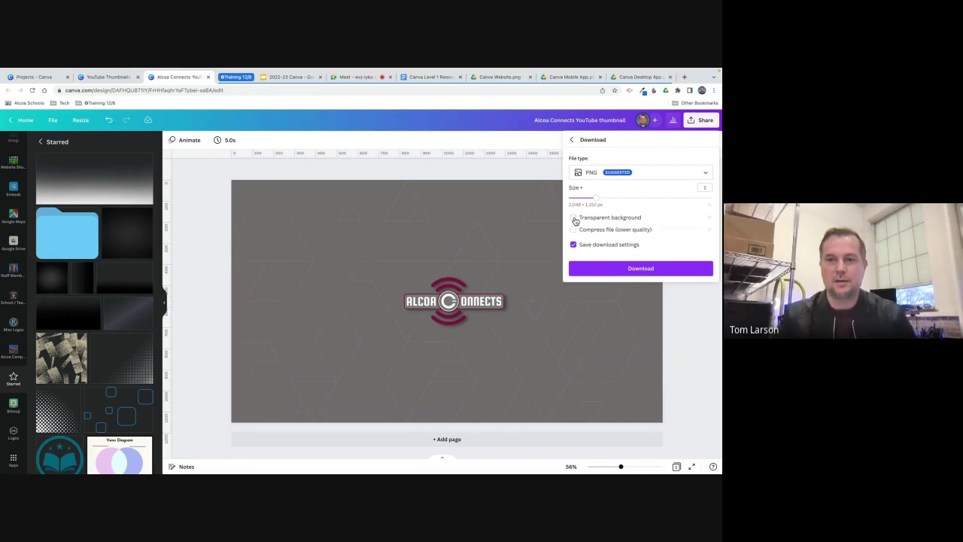
pyautogui.click(661, 177)
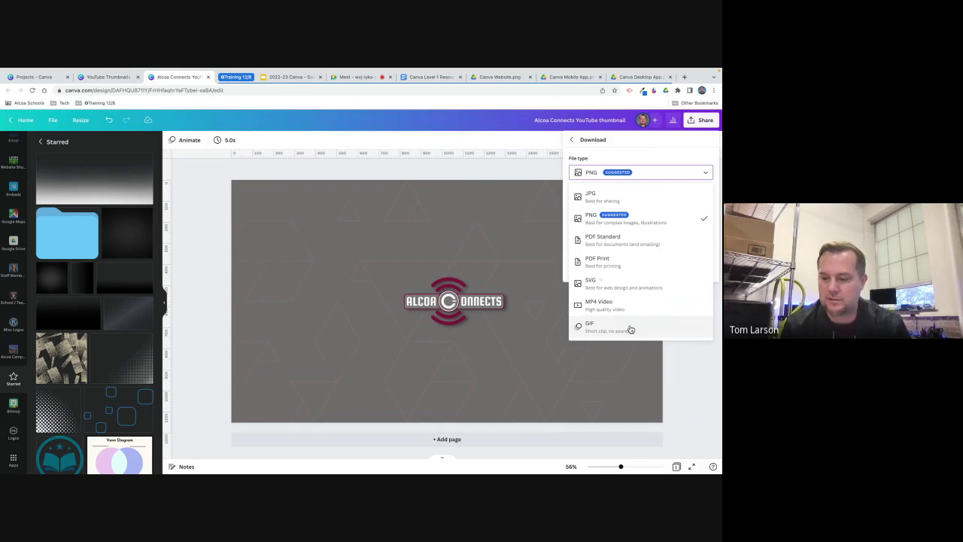
pyautogui.click(678, 368)
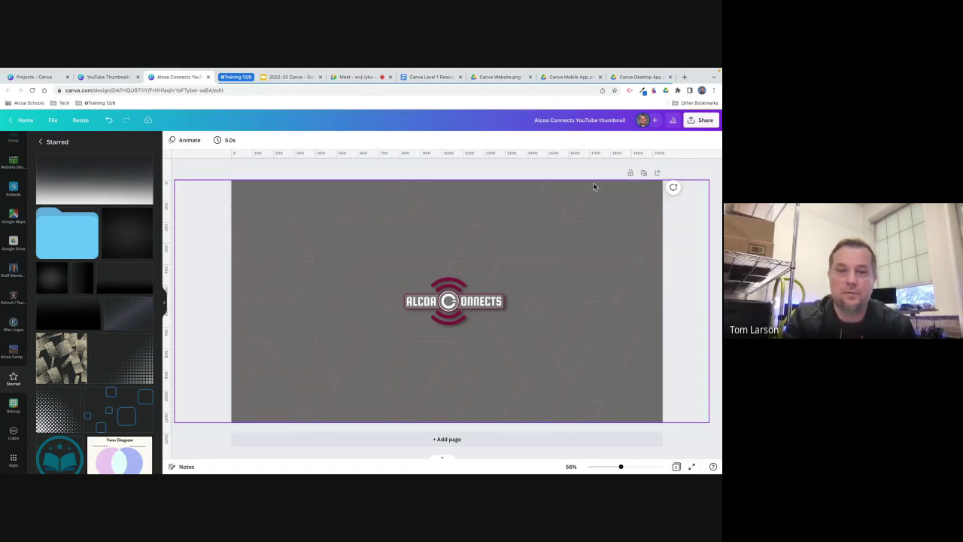
pyautogui.click(54, 121)
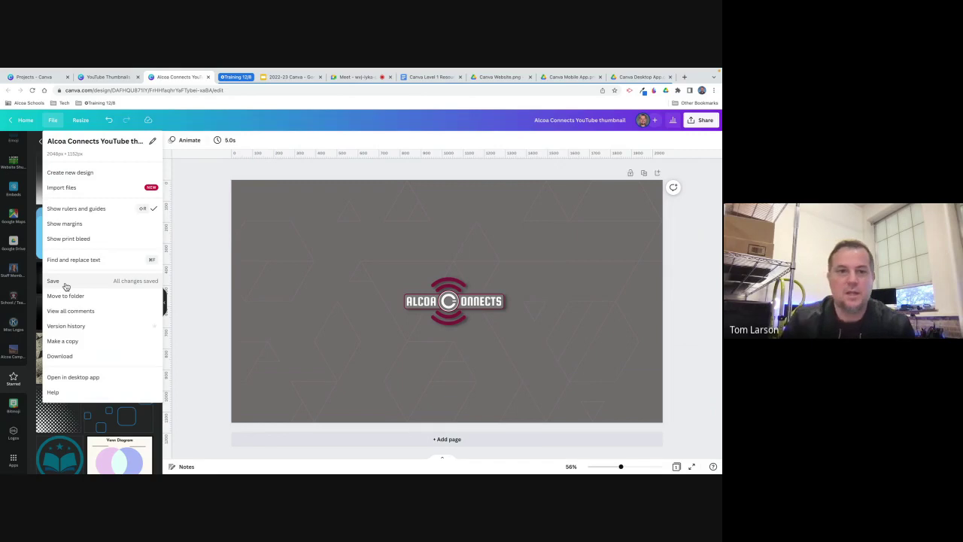
pyautogui.click(193, 204)
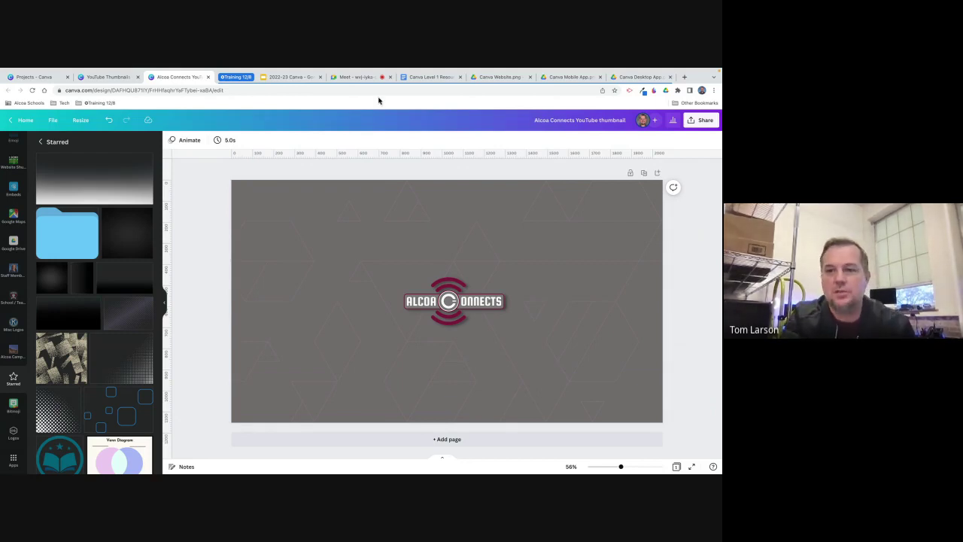
# Share the thumbnail with a colleague's school e-mail address with Can edit permission, and send.
pyautogui.click(704, 122)
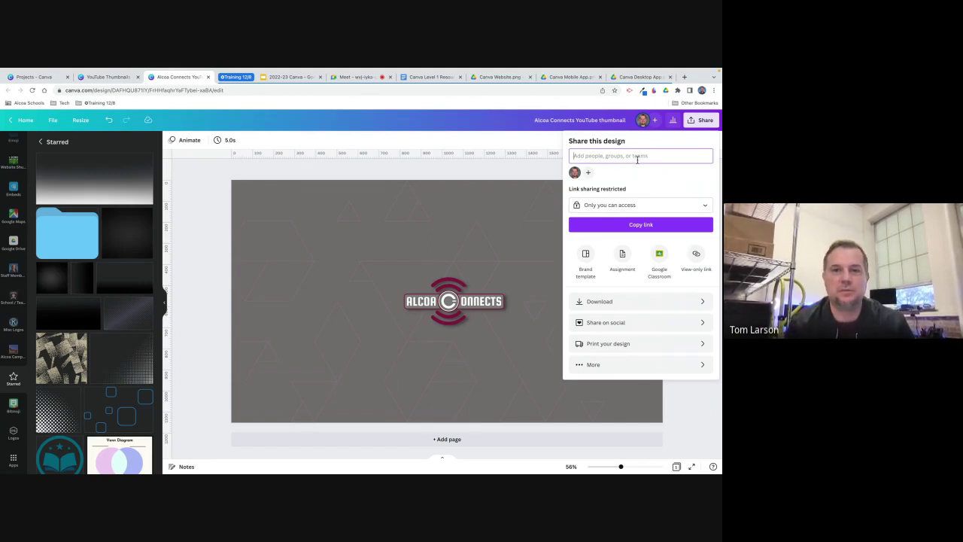
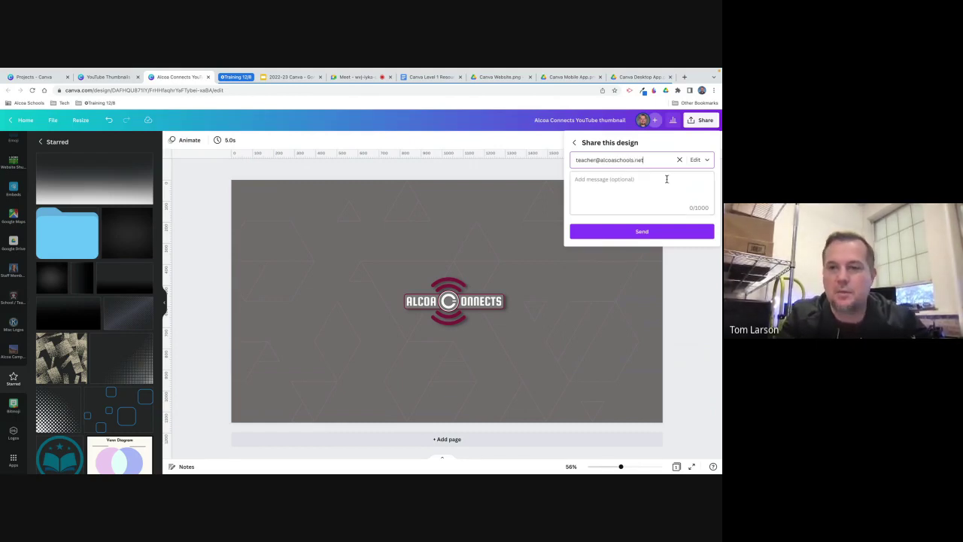
pyautogui.click(629, 184)
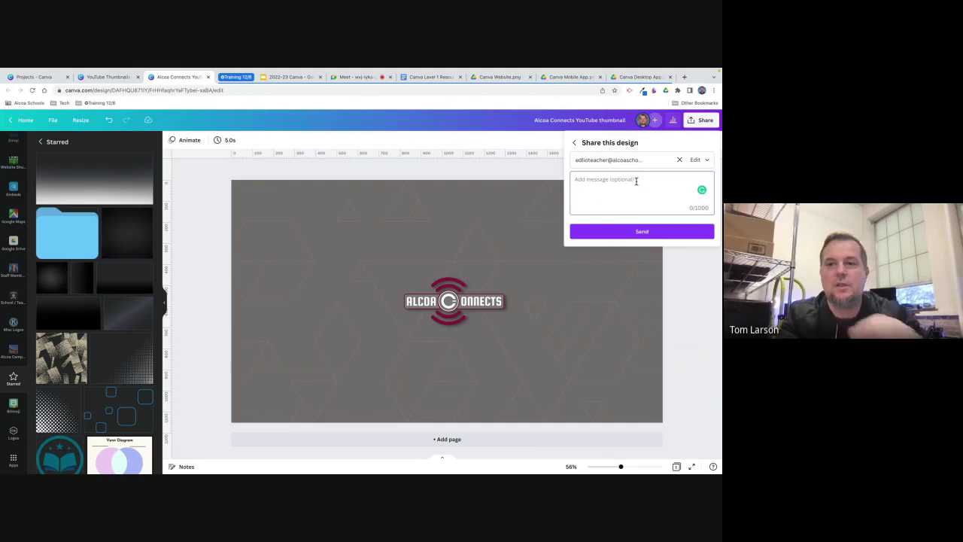
pyautogui.click(707, 161)
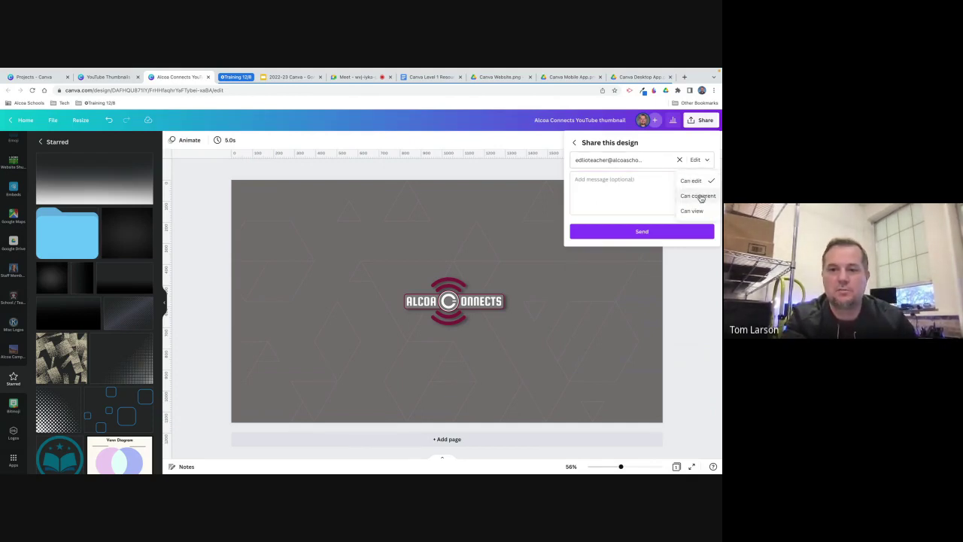
pyautogui.click(639, 234)
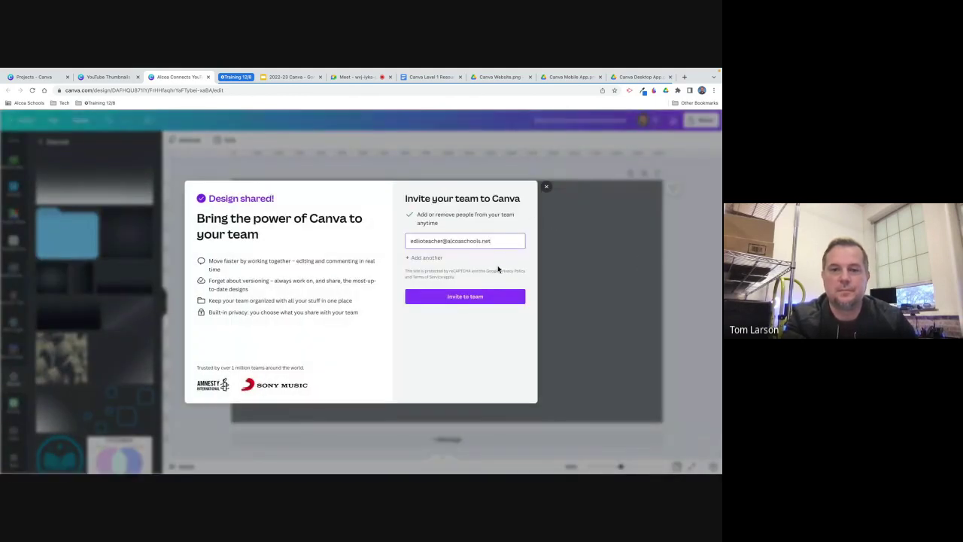
# Invite the colleague to the Canva team from the Design shared dialog.
pyautogui.click(484, 296)
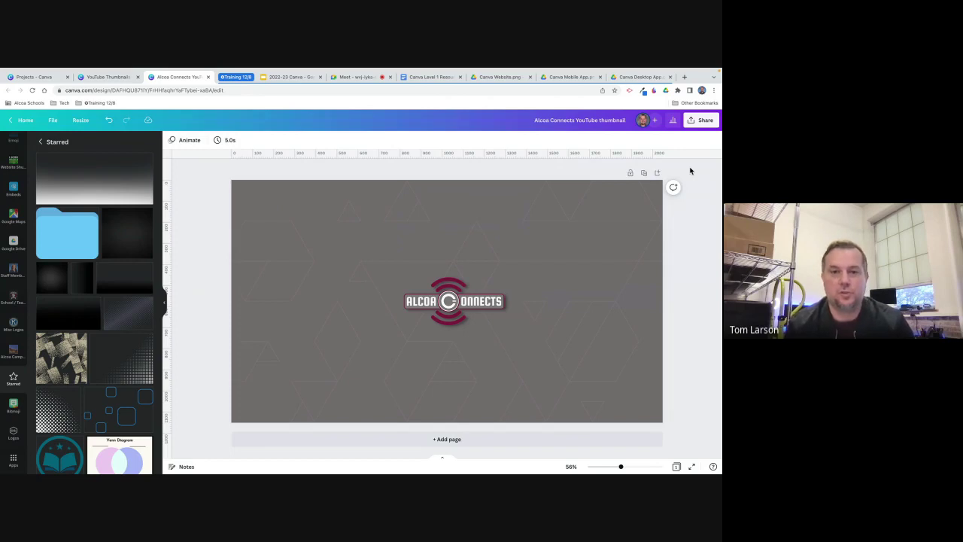
# Switch to the Canva Level 1 Resource Doc and open its Training Certificate link.
pyautogui.moveTo(636, 67)
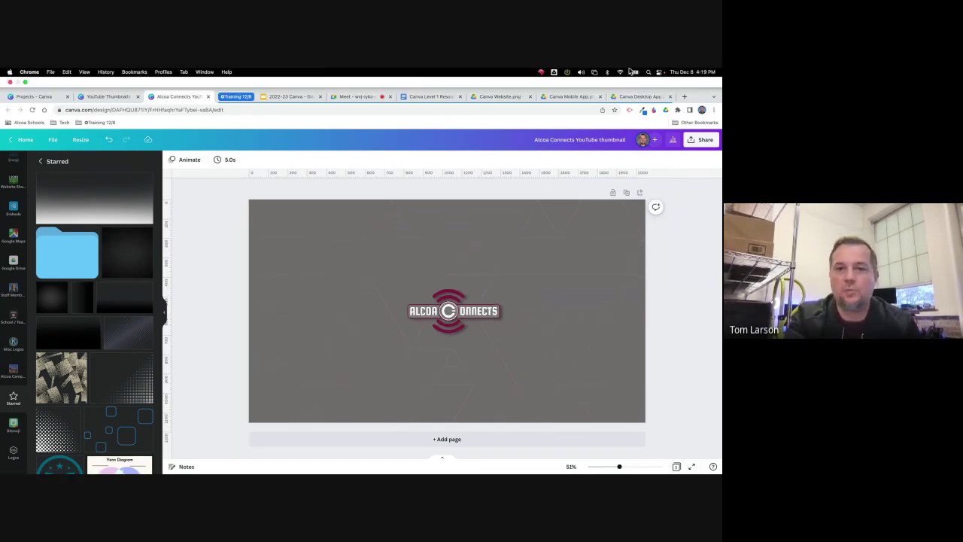
pyautogui.click(424, 97)
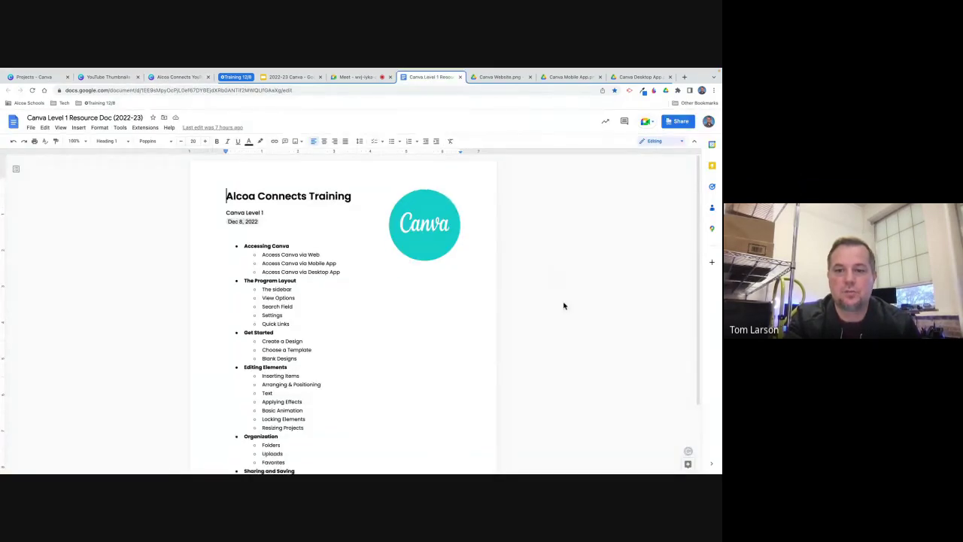
pyautogui.scroll(-3, 564, 306)
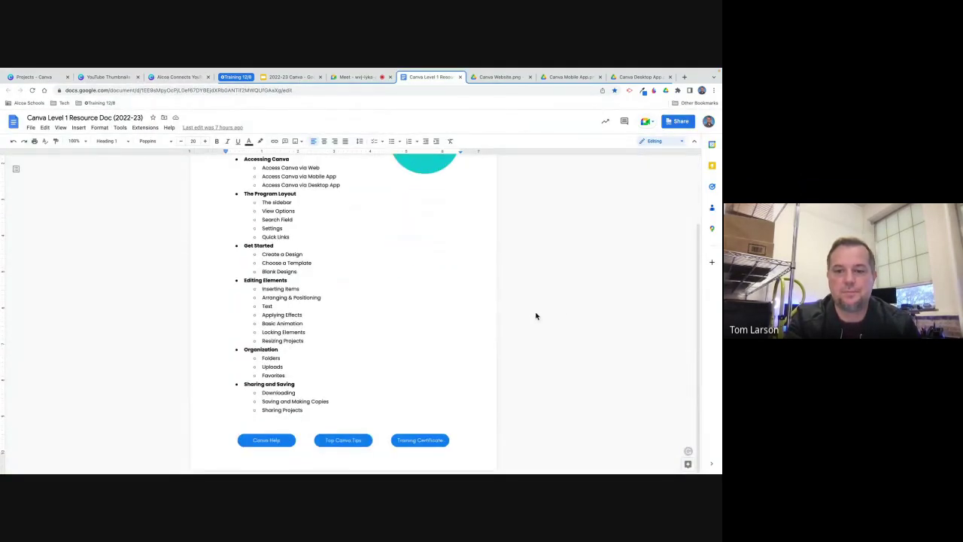
pyautogui.click(424, 443)
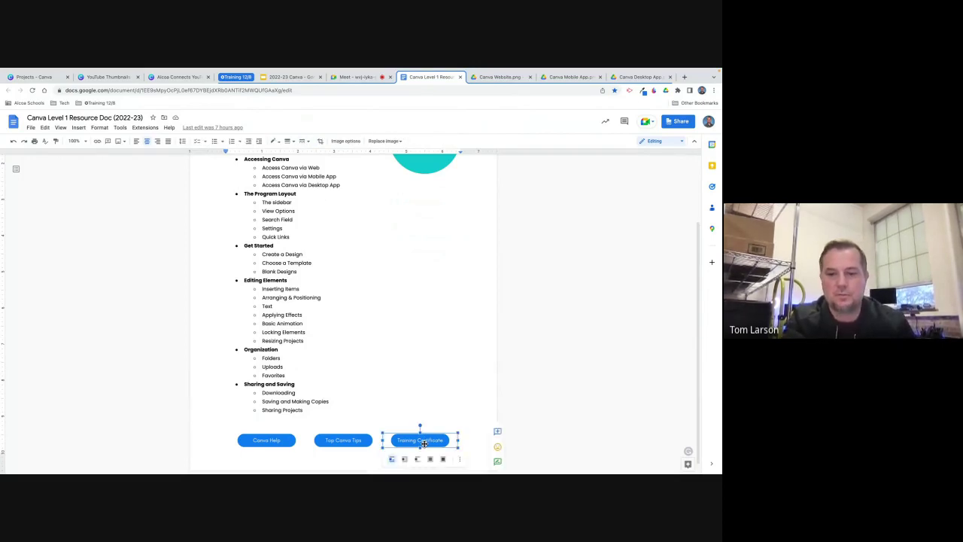
pyautogui.click(409, 465)
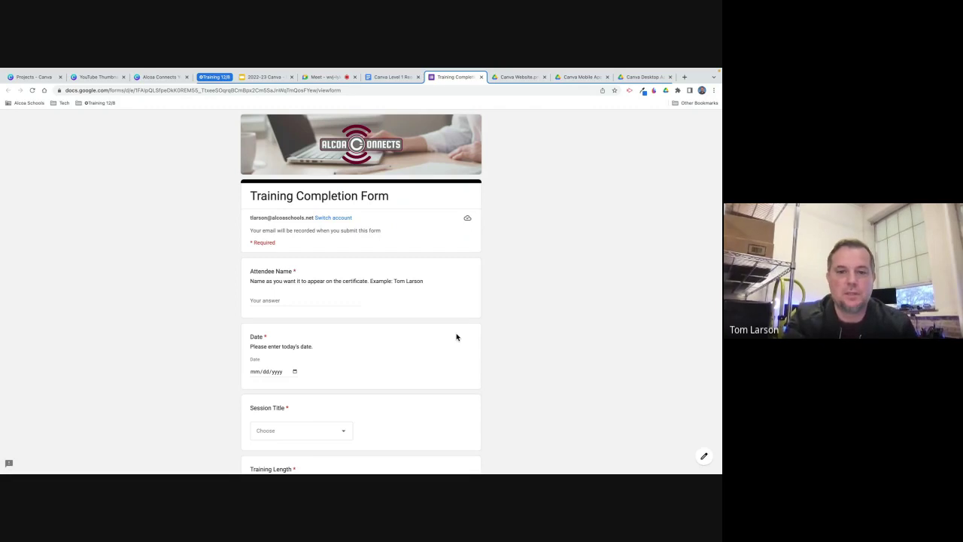
# Scroll the Training Completion Form, opening and closing Session Title choices unanswered, down to Submit.
pyautogui.scroll(-2, 387, 256)
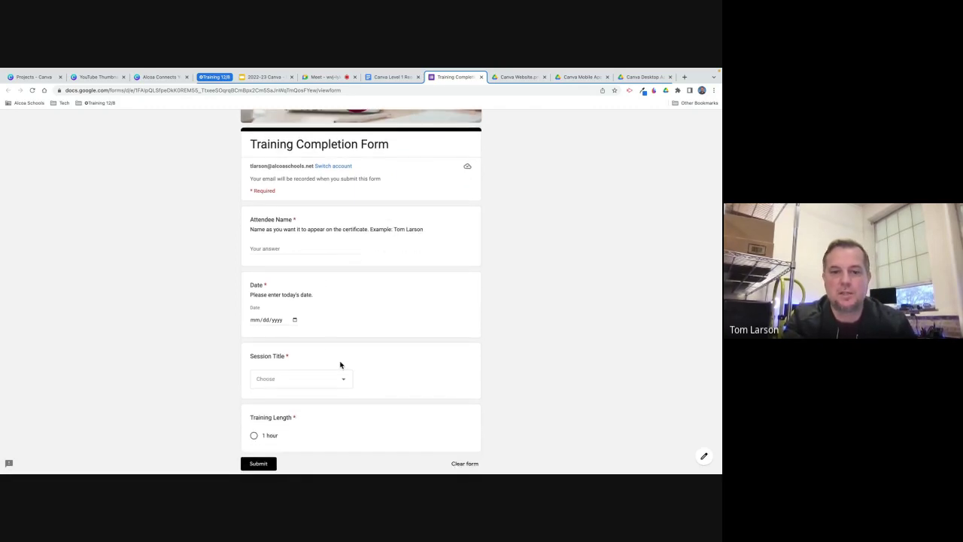
pyautogui.click(341, 379)
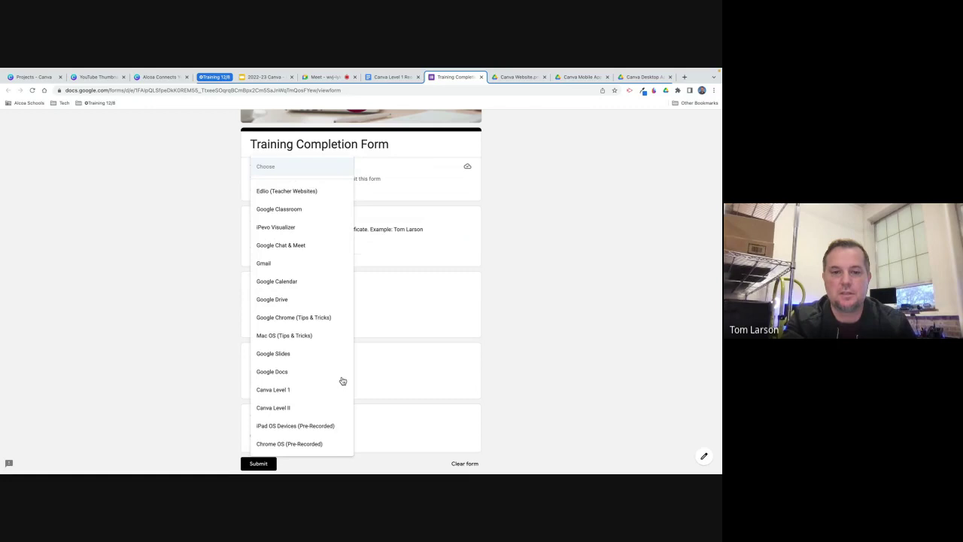
pyautogui.click(446, 357)
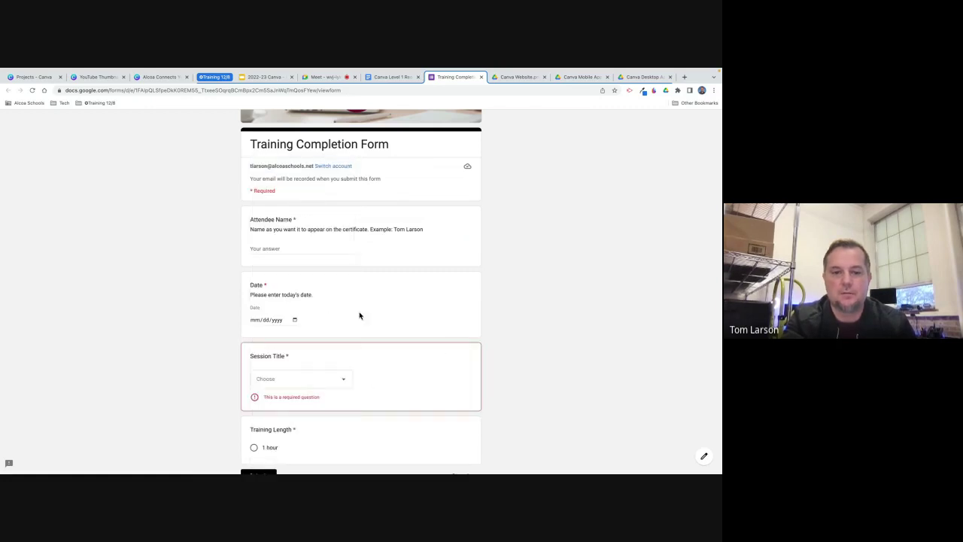
pyautogui.scroll(-2, 360, 316)
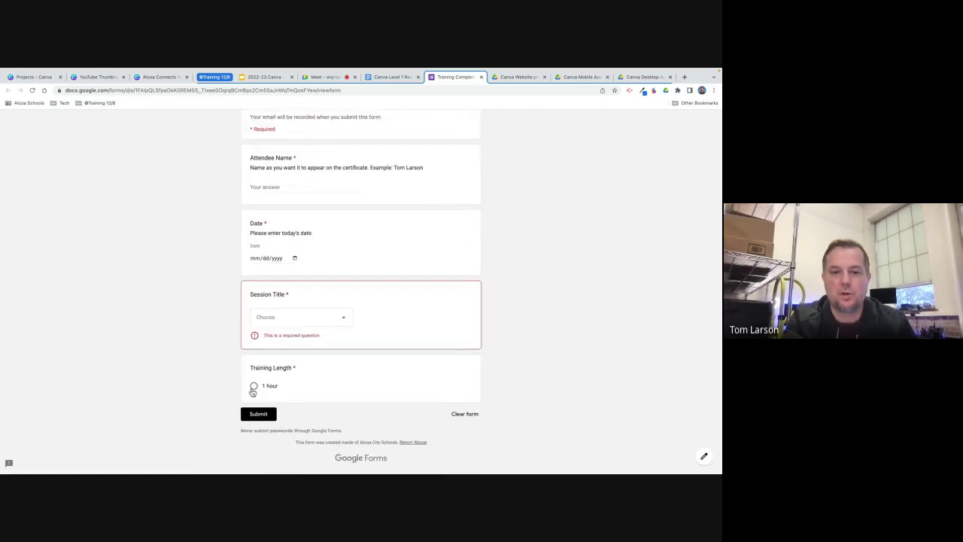